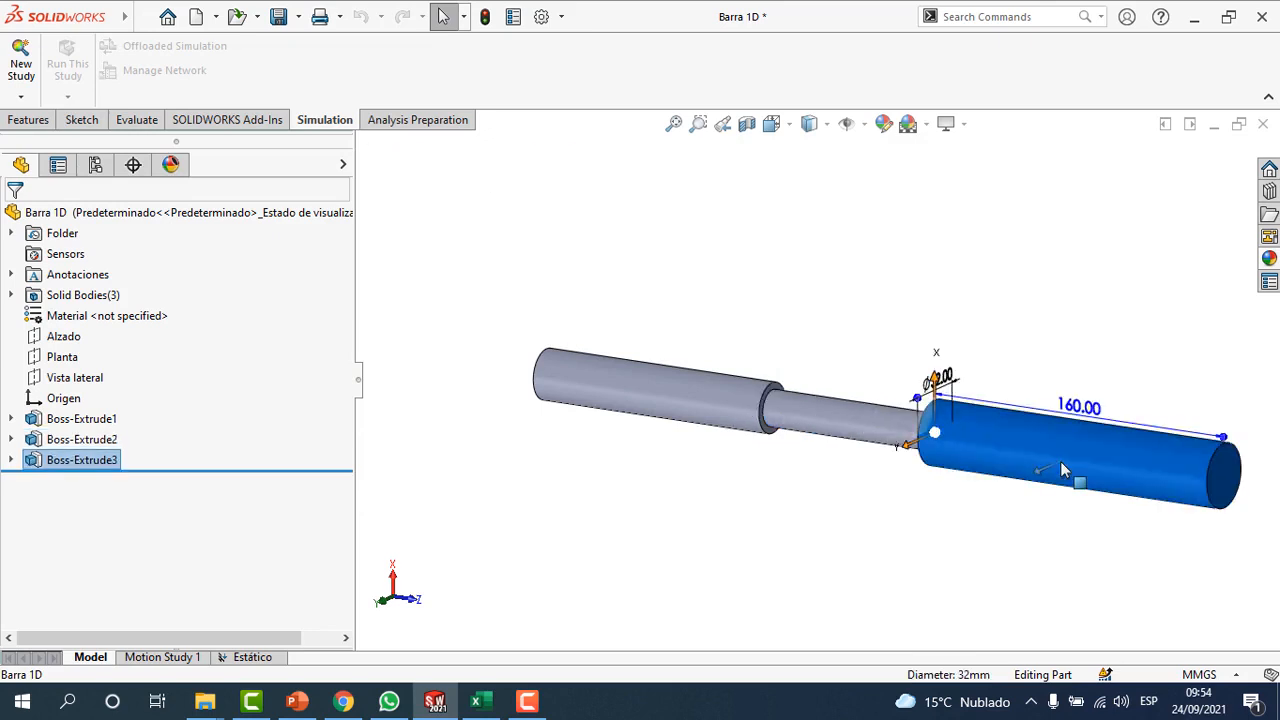
Step: Inspect the stepped bar and highlight each body of the Solid Bodies folder one at a time
{"action": "scroll", "coordinate": [1085, 430], "scroll_direction": "down", "scroll_amount": 2}
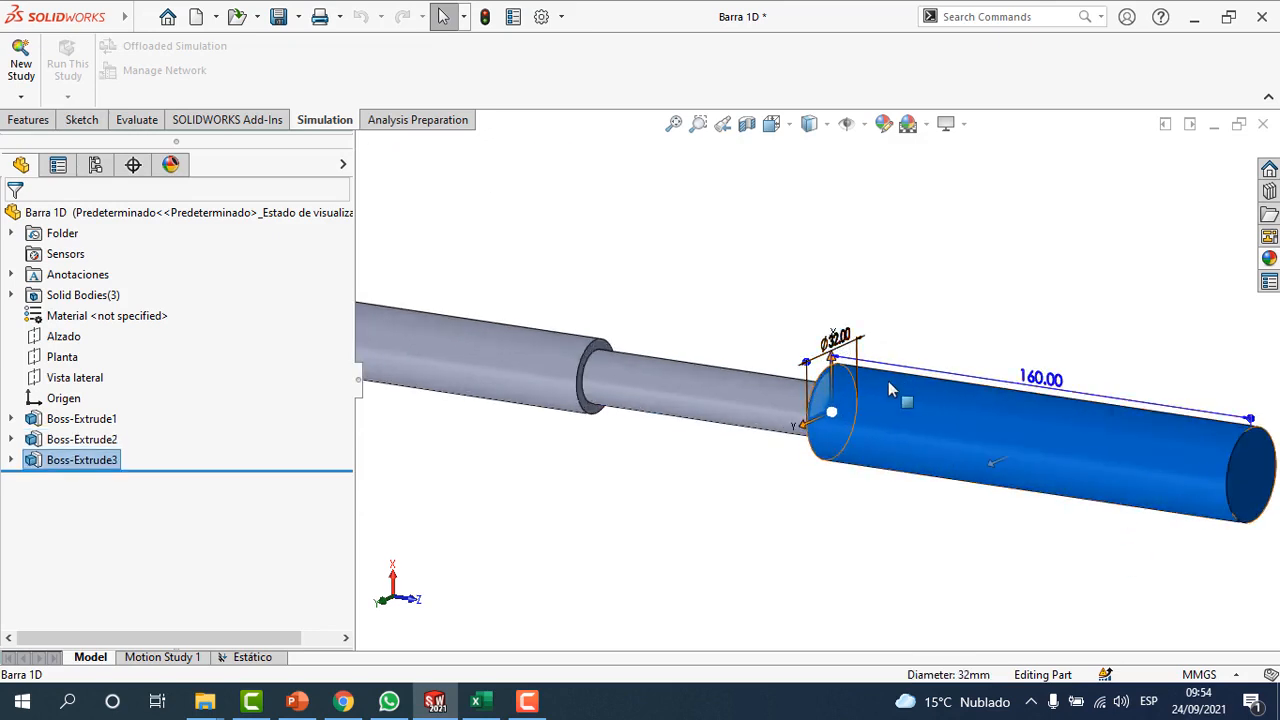
{"action": "scroll", "coordinate": [880, 380], "scroll_direction": "up", "scroll_amount": 2}
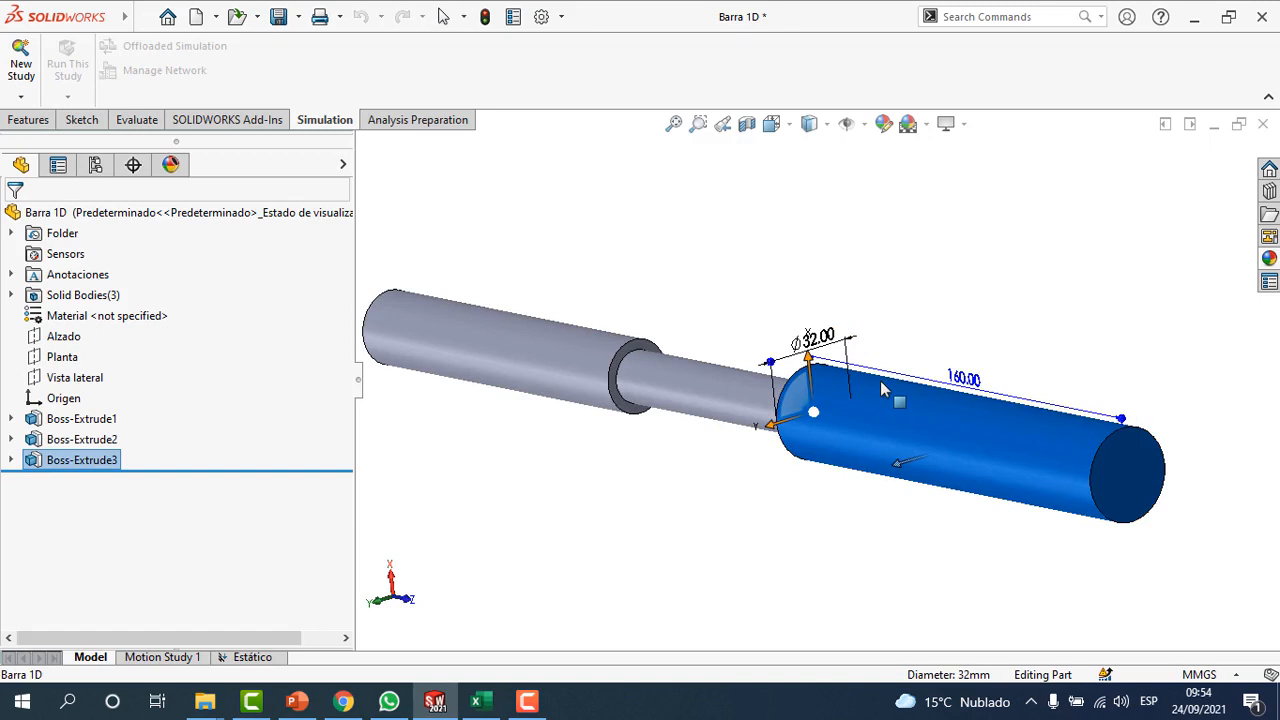
{"action": "left_click", "coordinate": [935, 297]}
{"action": "scroll", "coordinate": [718, 495], "scroll_direction": "up", "scroll_amount": 2}
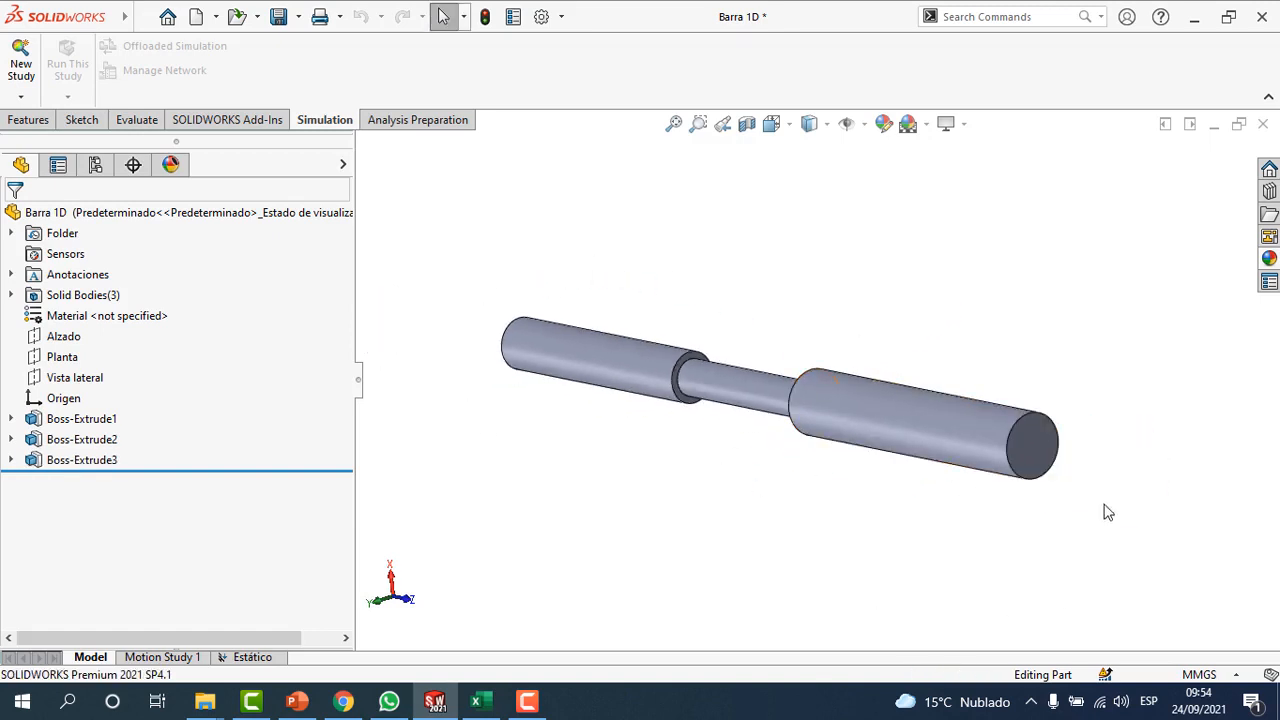
{"action": "middle_click_drag", "start_coordinate": [651, 460], "coordinate": [655, 428]}
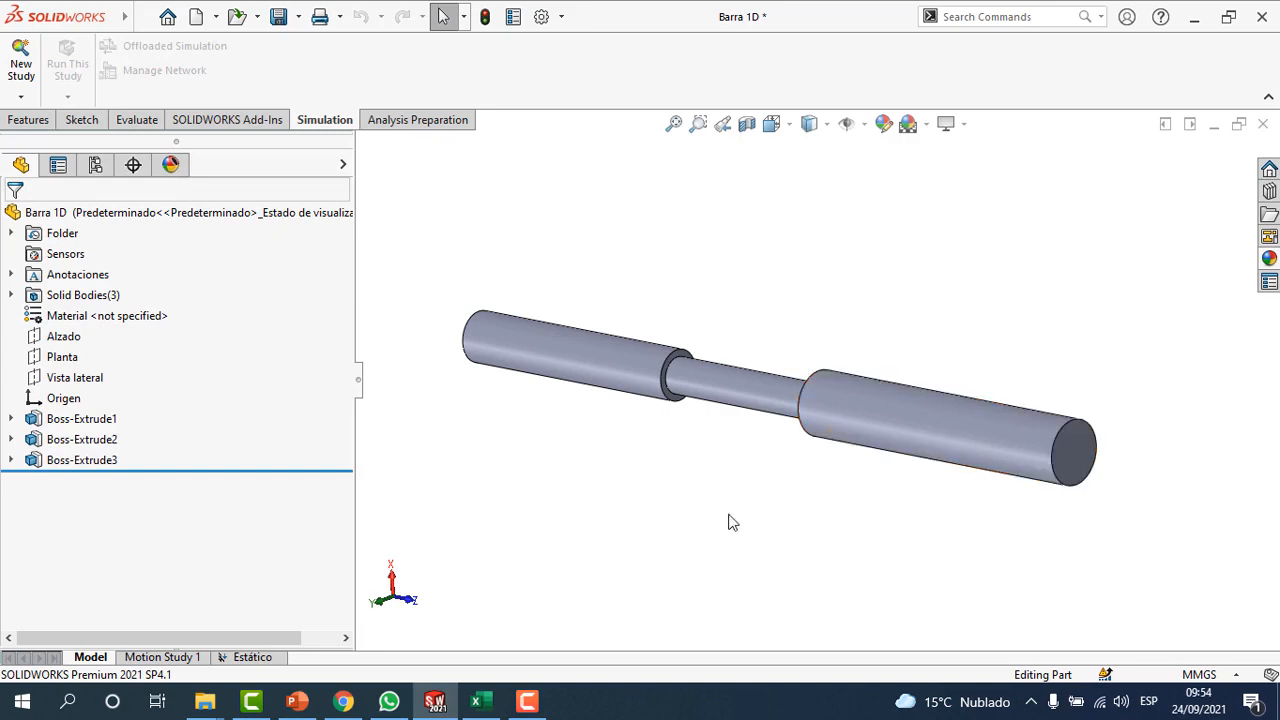
{"action": "left_click", "coordinate": [11, 295]}
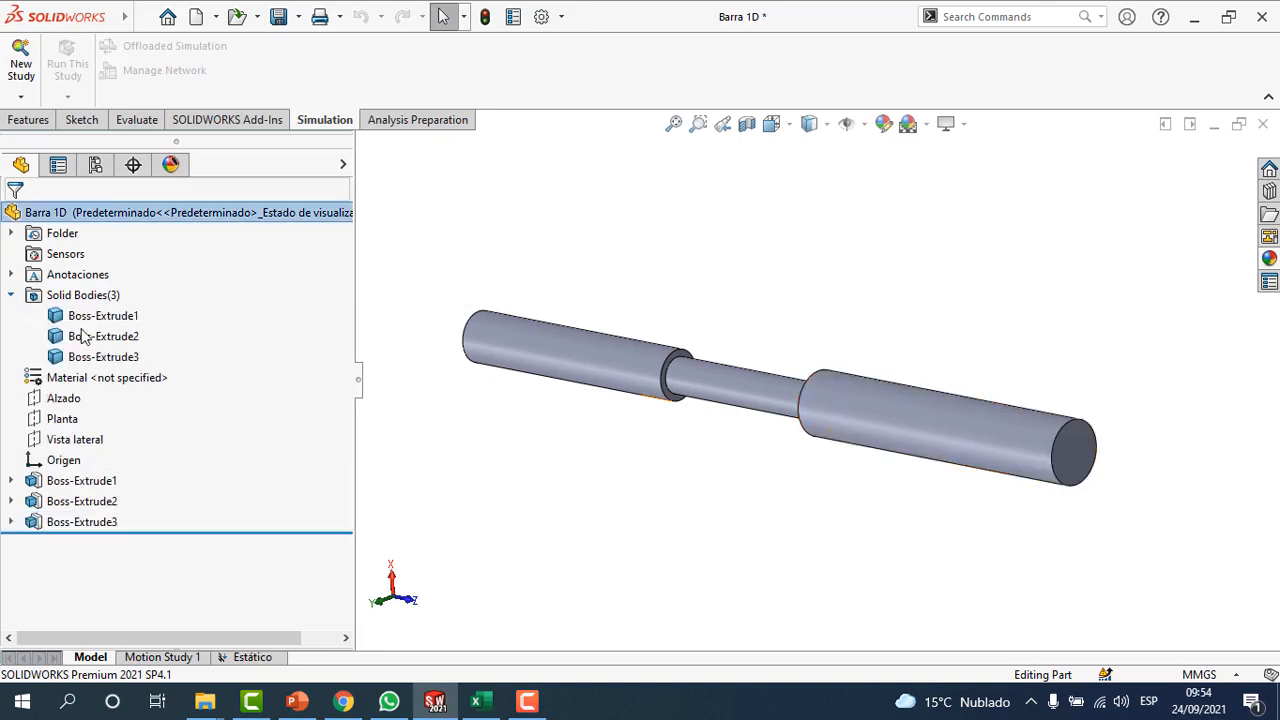
{"action": "left_click", "coordinate": [110, 315]}
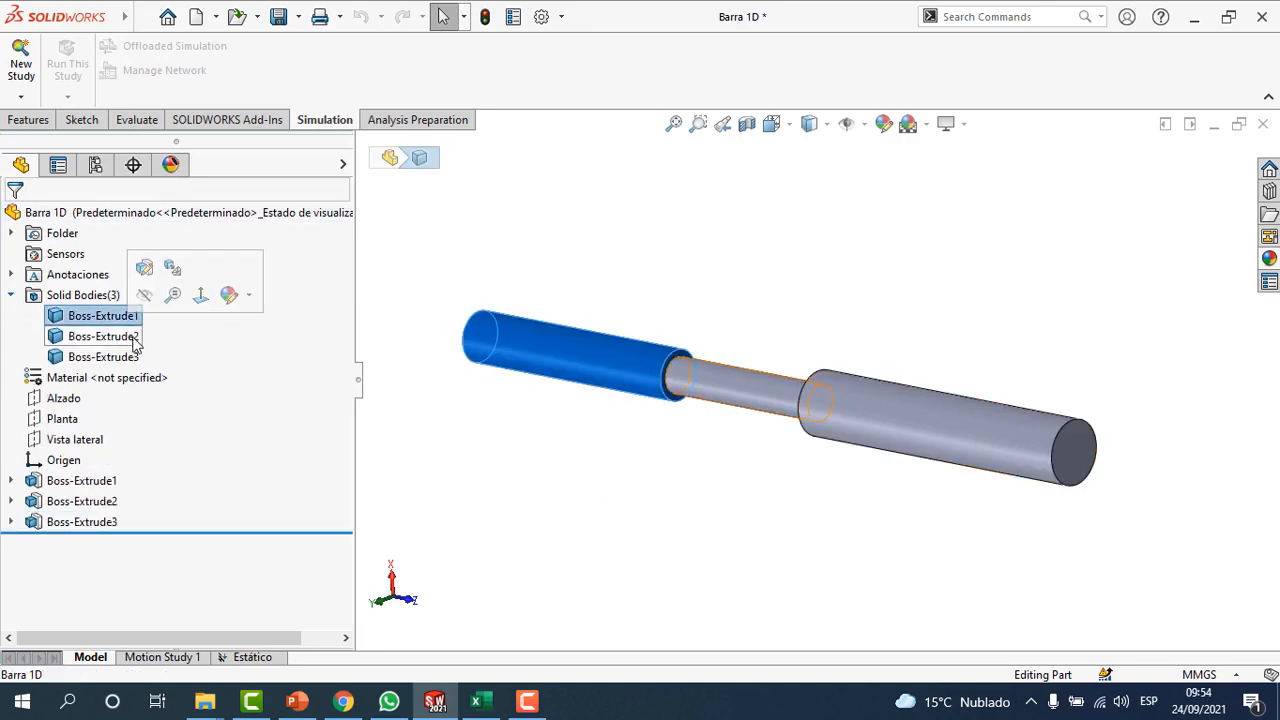
{"action": "left_click", "coordinate": [130, 337]}
{"action": "left_click", "coordinate": [120, 360]}
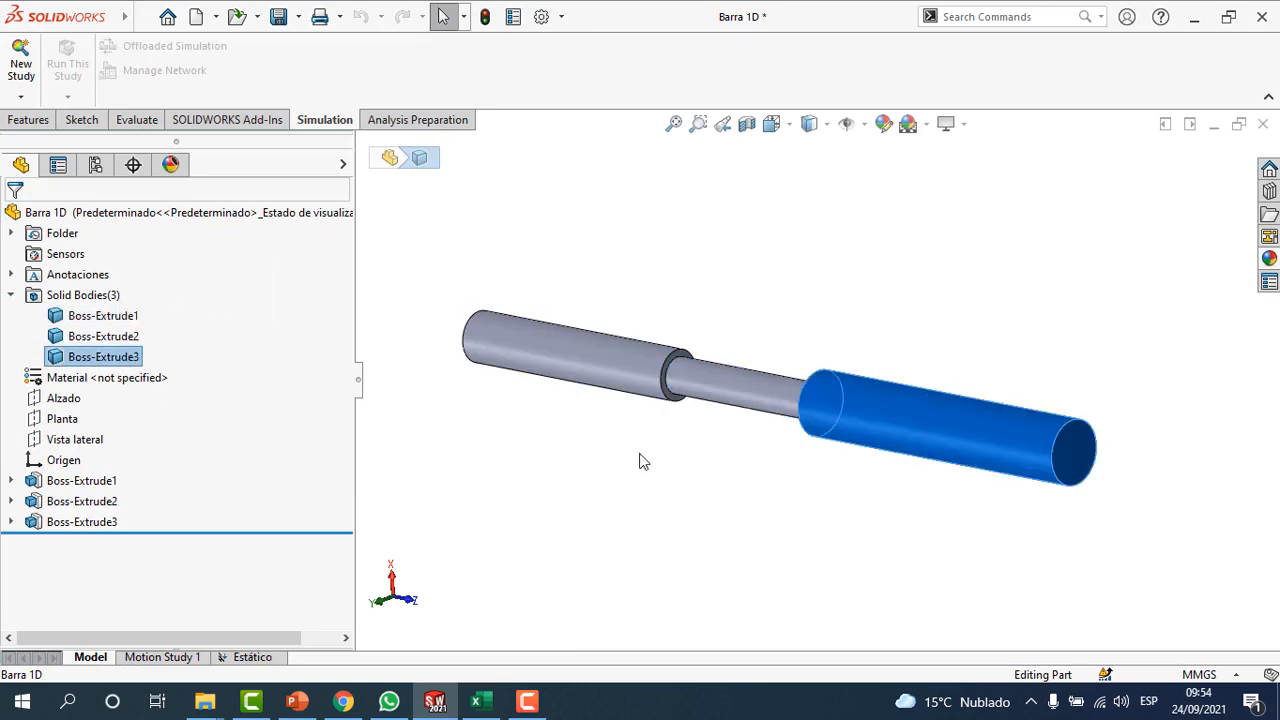
{"action": "left_click", "coordinate": [697, 463]}
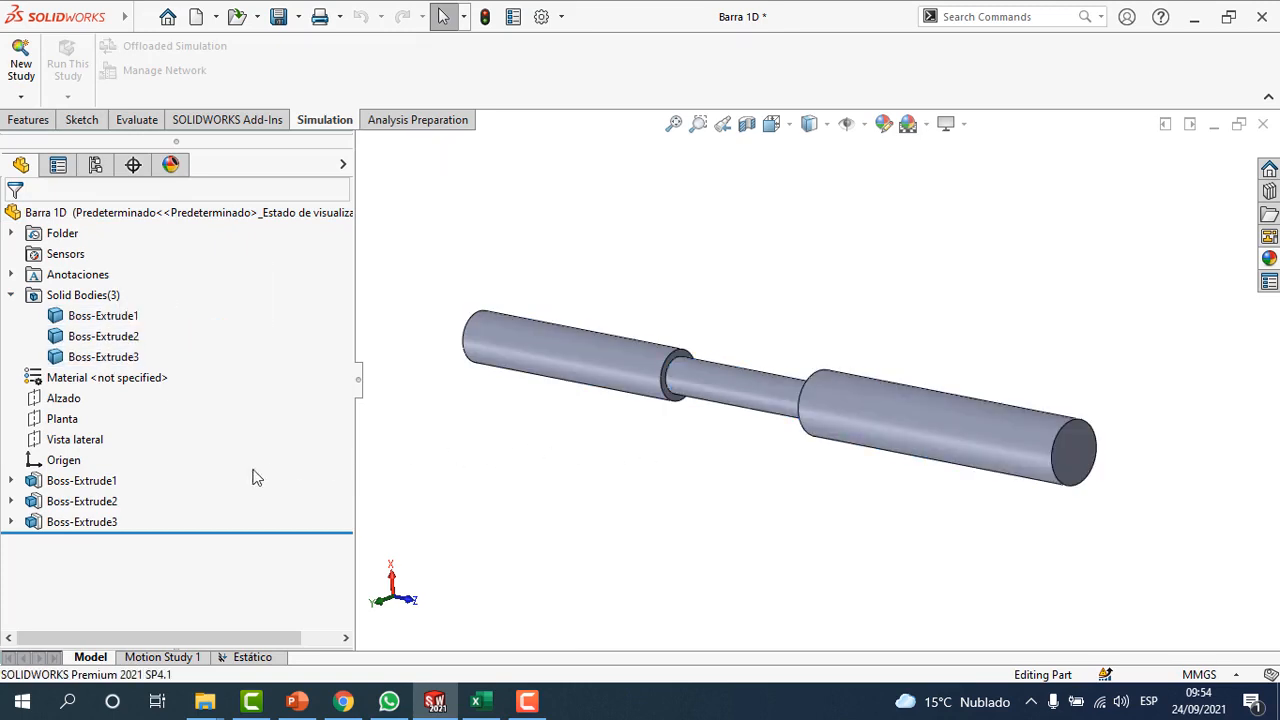
Step: Review the extrusion definitions of Boss-Extrude2 and Boss-Extrude3, including their Merge result setting
{"action": "left_click", "coordinate": [110, 504]}
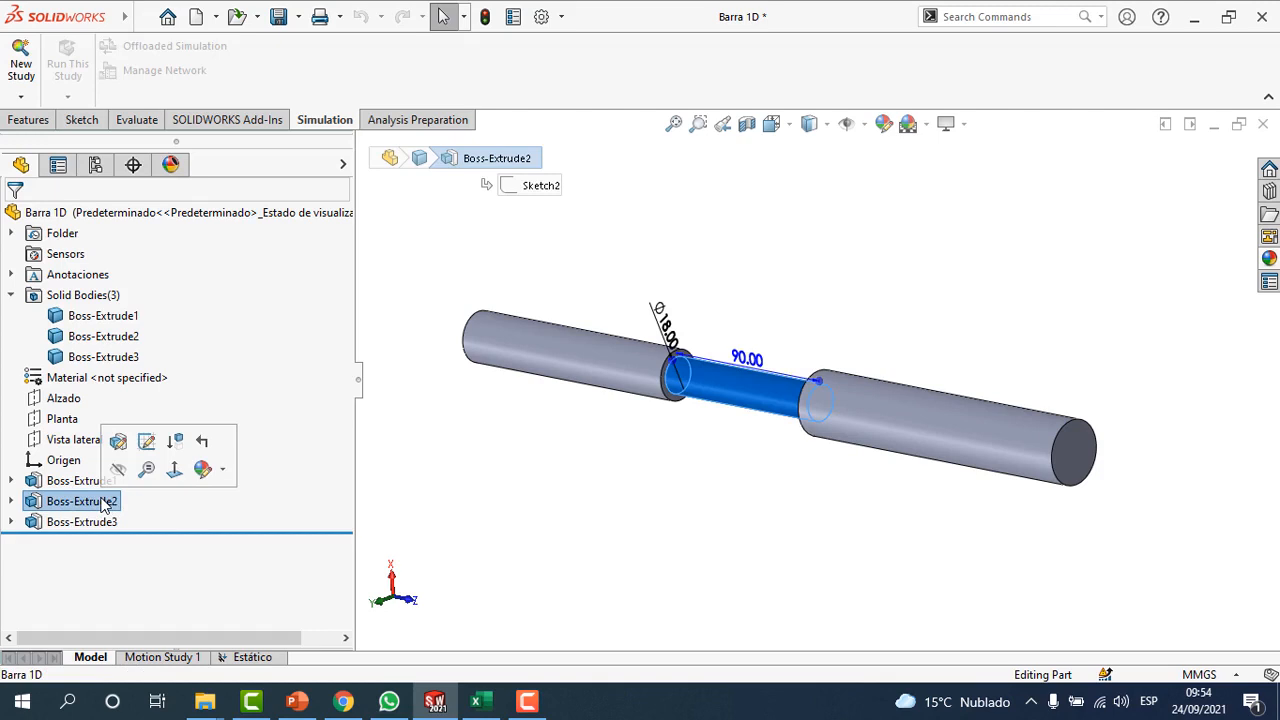
{"action": "left_click", "coordinate": [119, 442]}
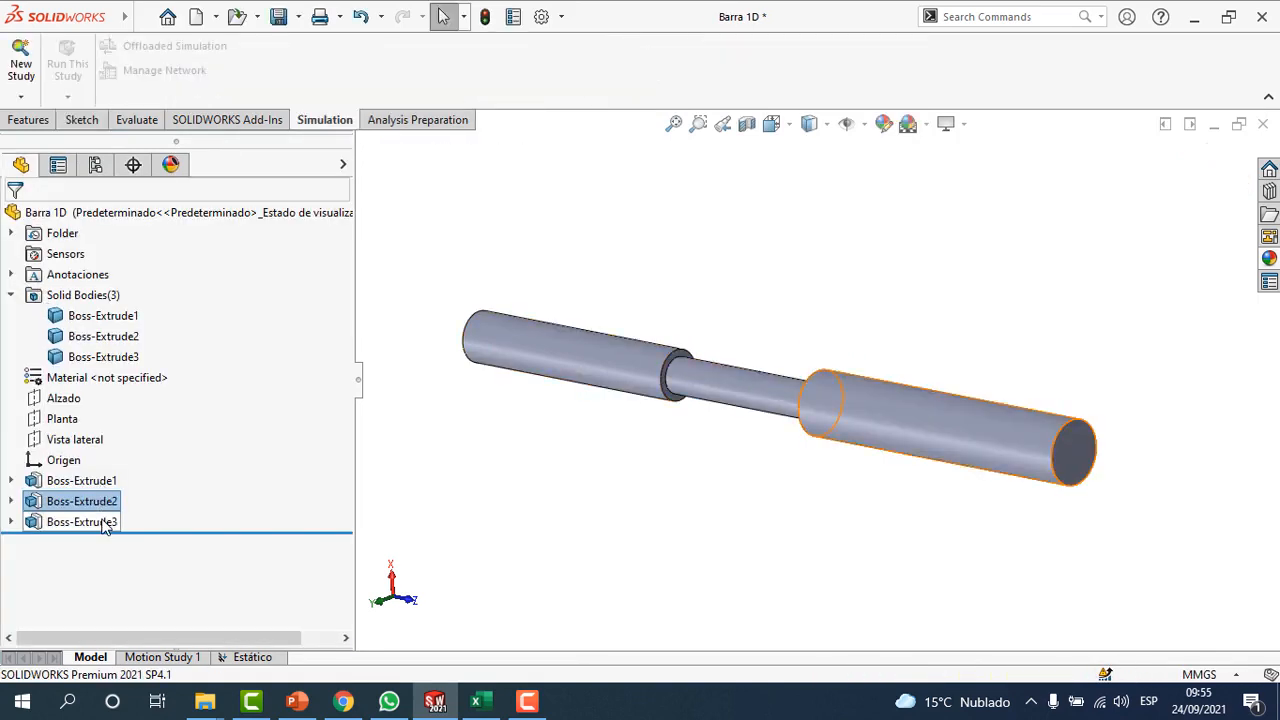
{"action": "left_click", "coordinate": [100, 522]}
{"action": "left_click", "coordinate": [119, 462]}
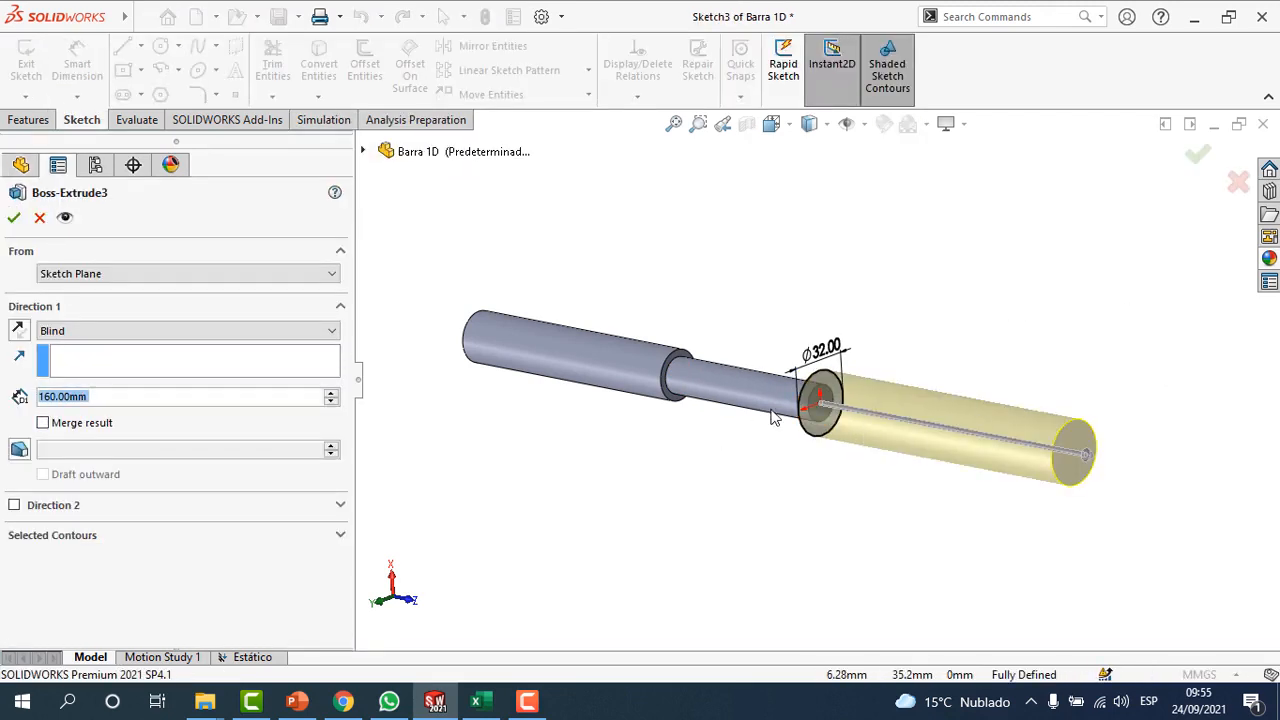
{"action": "left_click", "coordinate": [12, 224]}
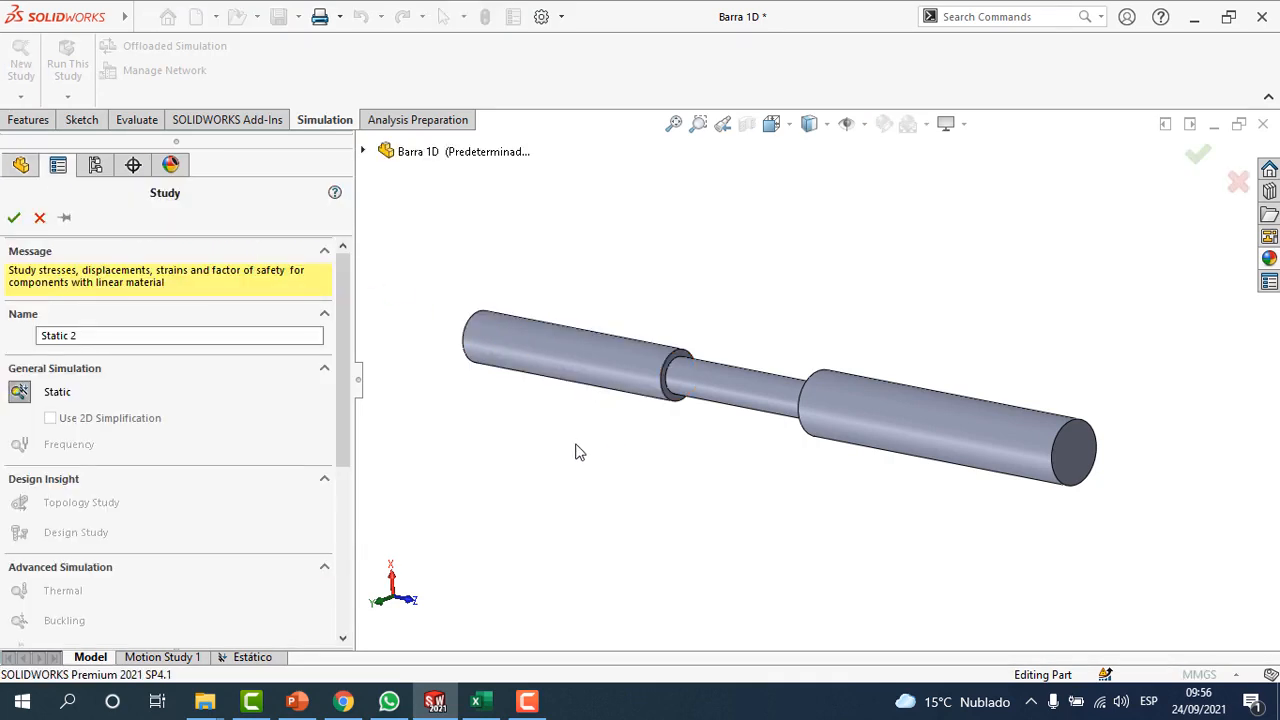
Step: Create the static study Static 2 and apply AISI 1020 steel to all bodies of Barra 1D
{"action": "left_click", "coordinate": [14, 217]}
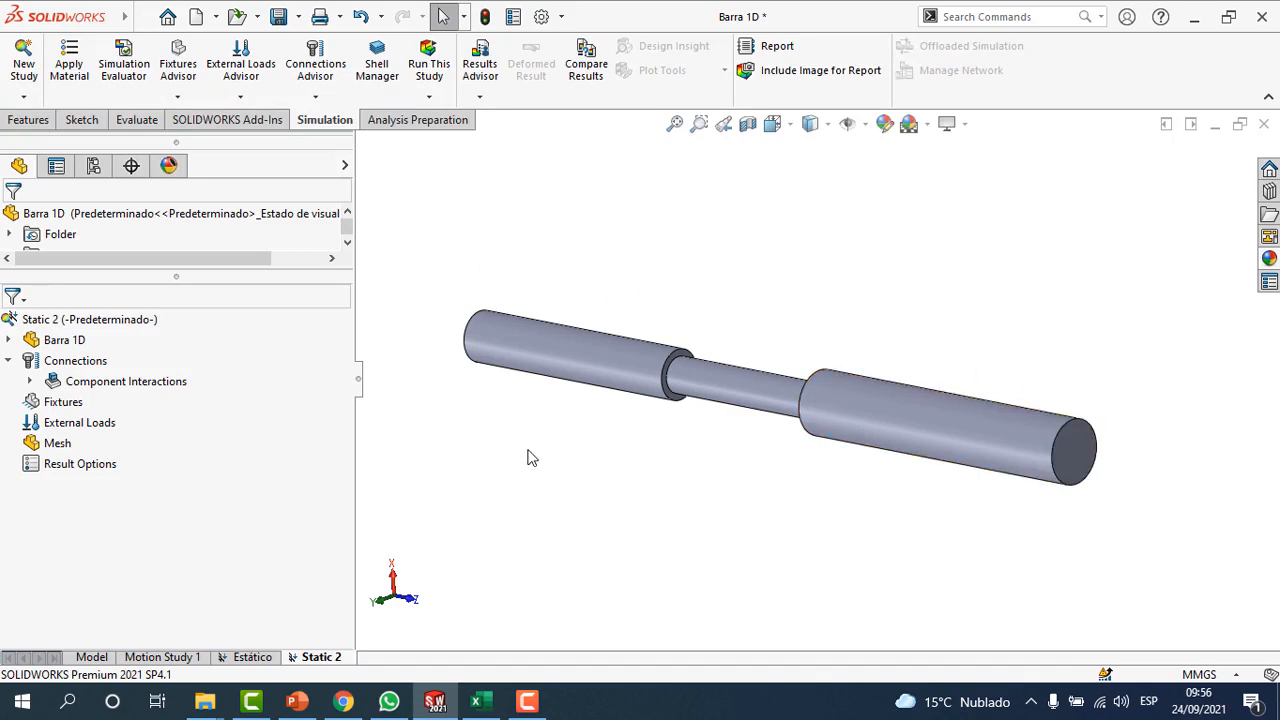
{"action": "left_click", "coordinate": [10, 341]}
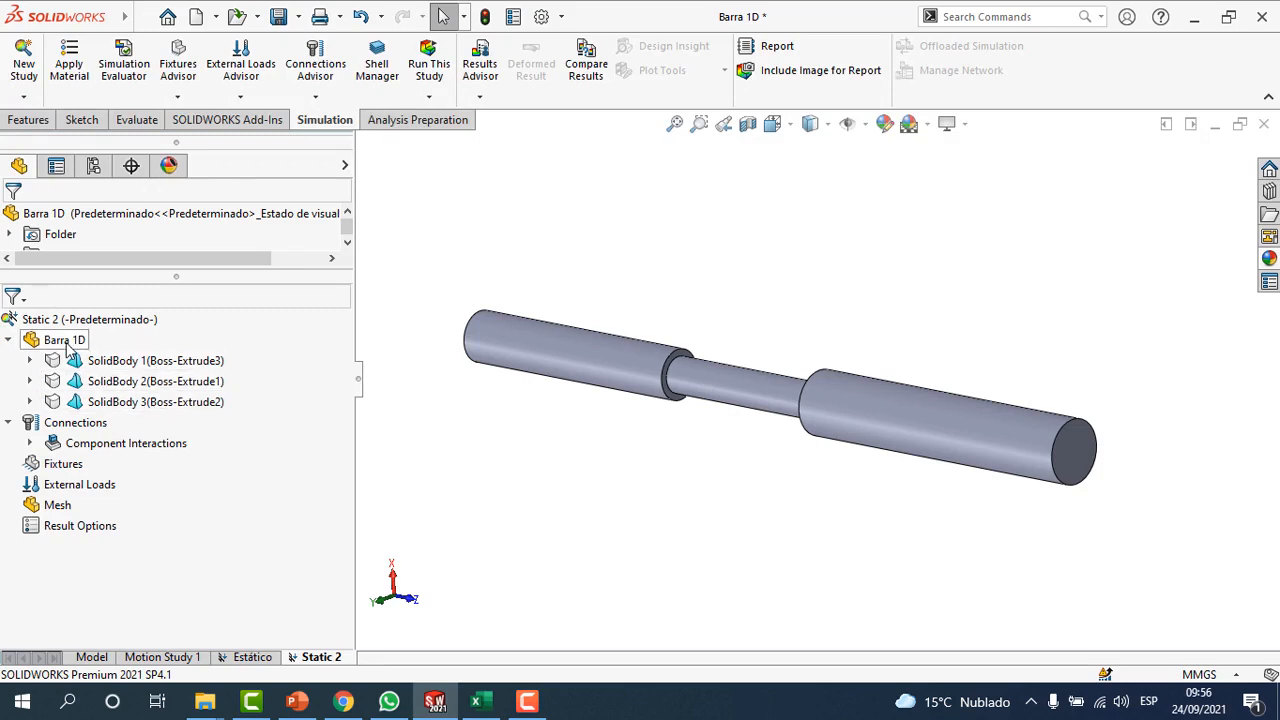
{"action": "right_click", "coordinate": [68, 346]}
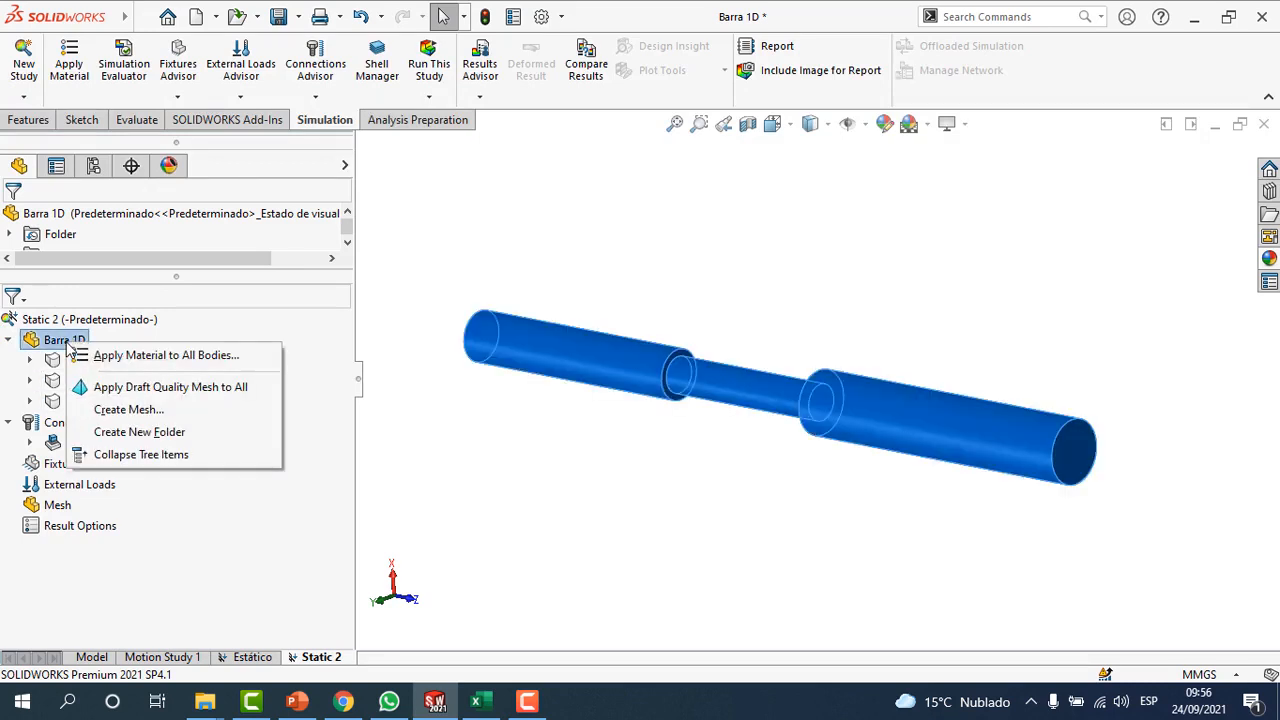
{"action": "left_click", "coordinate": [212, 358]}
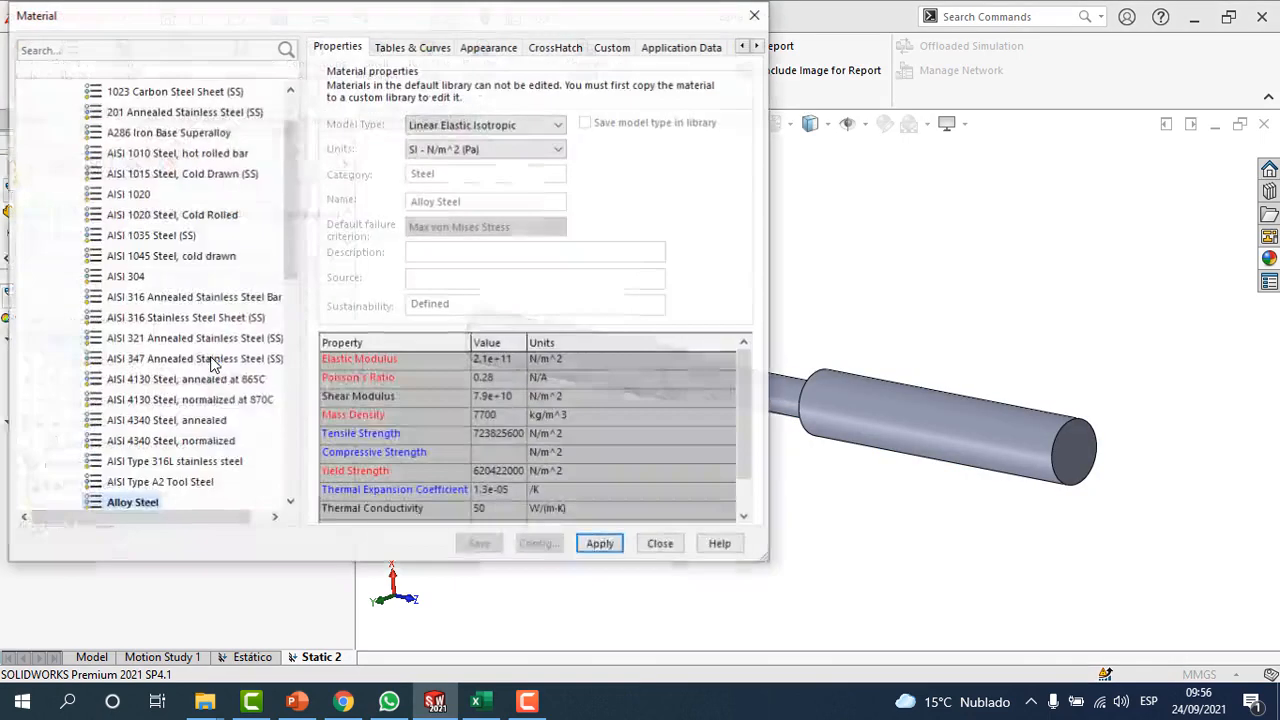
{"action": "left_click", "coordinate": [130, 195]}
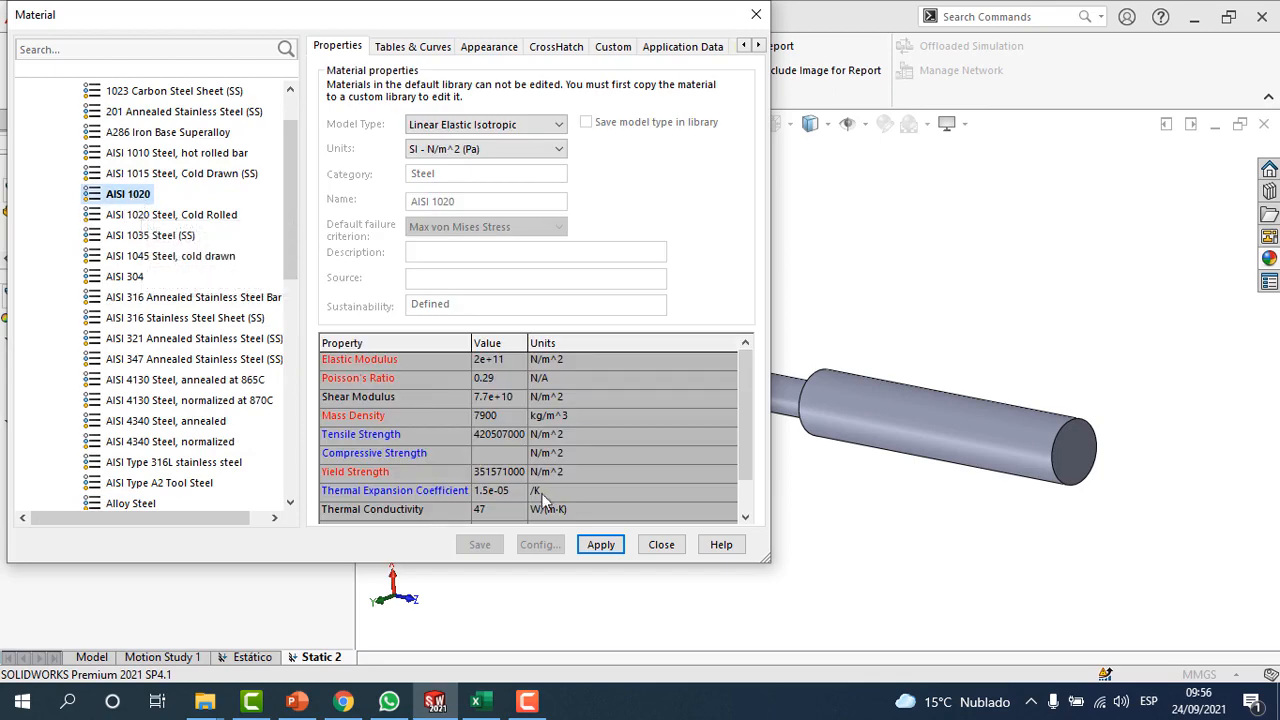
{"action": "left_click", "coordinate": [605, 548]}
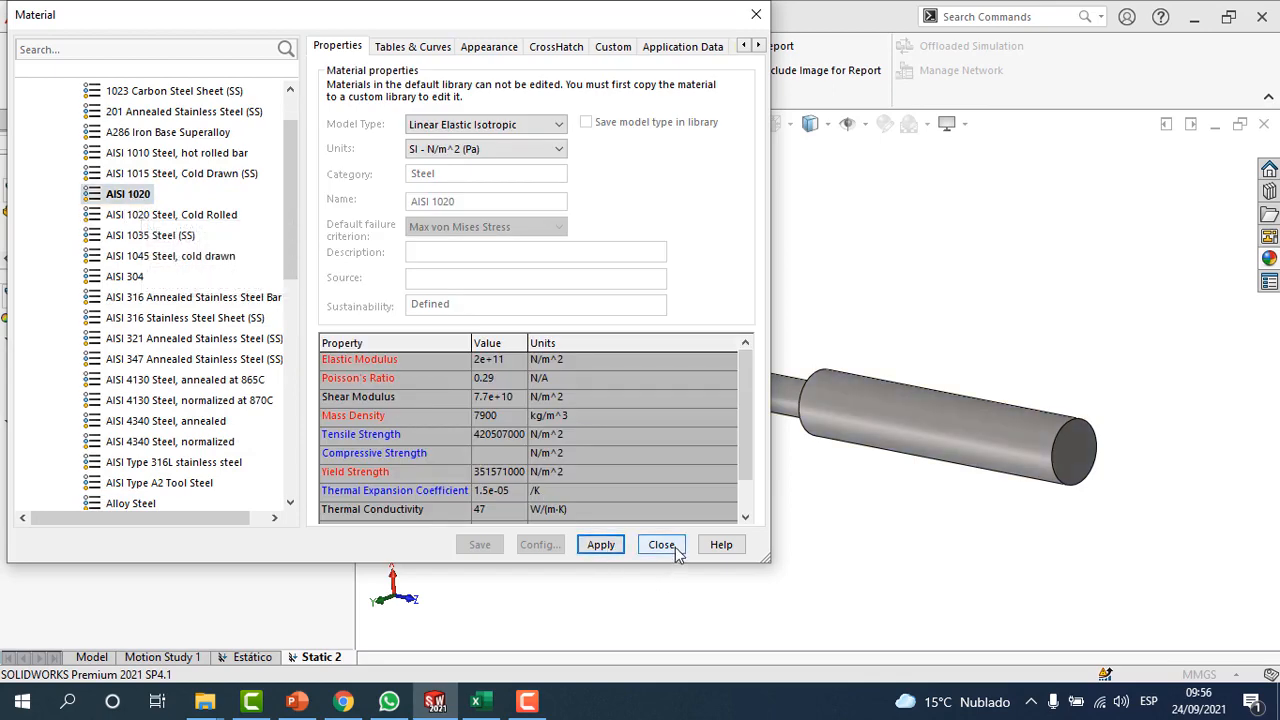
{"action": "left_click", "coordinate": [661, 545]}
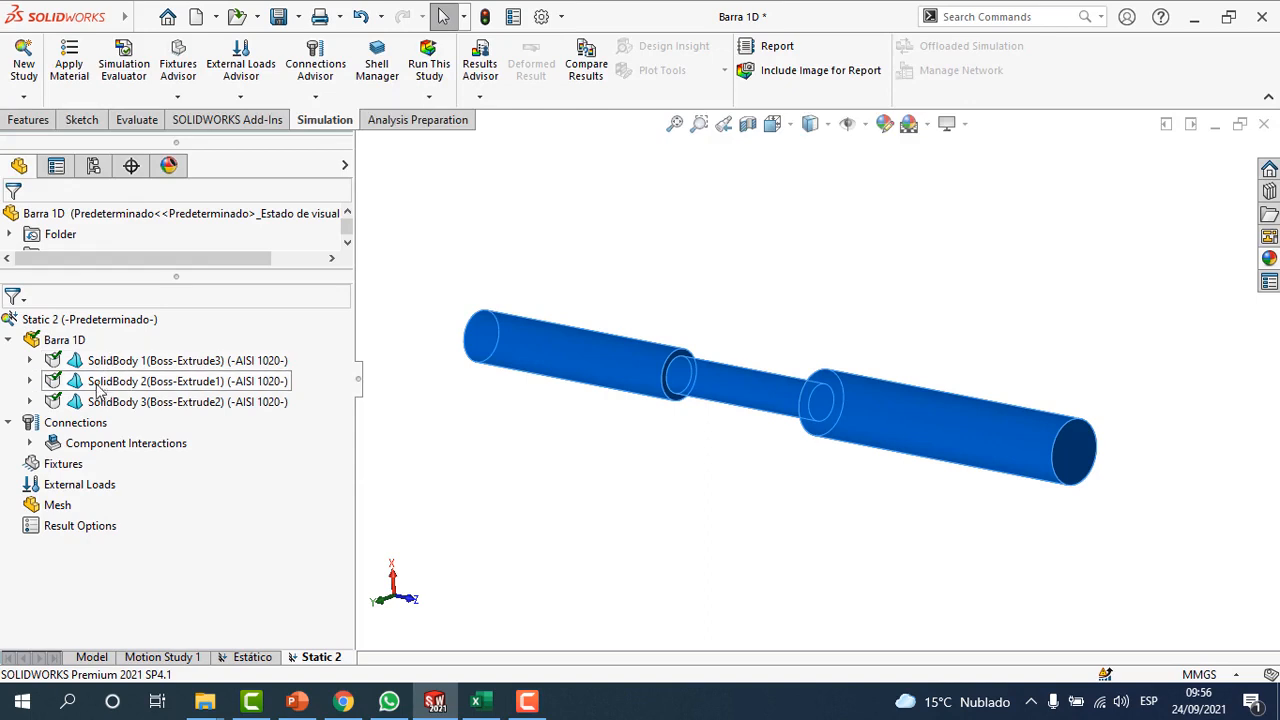
{"action": "left_click", "coordinate": [10, 340]}
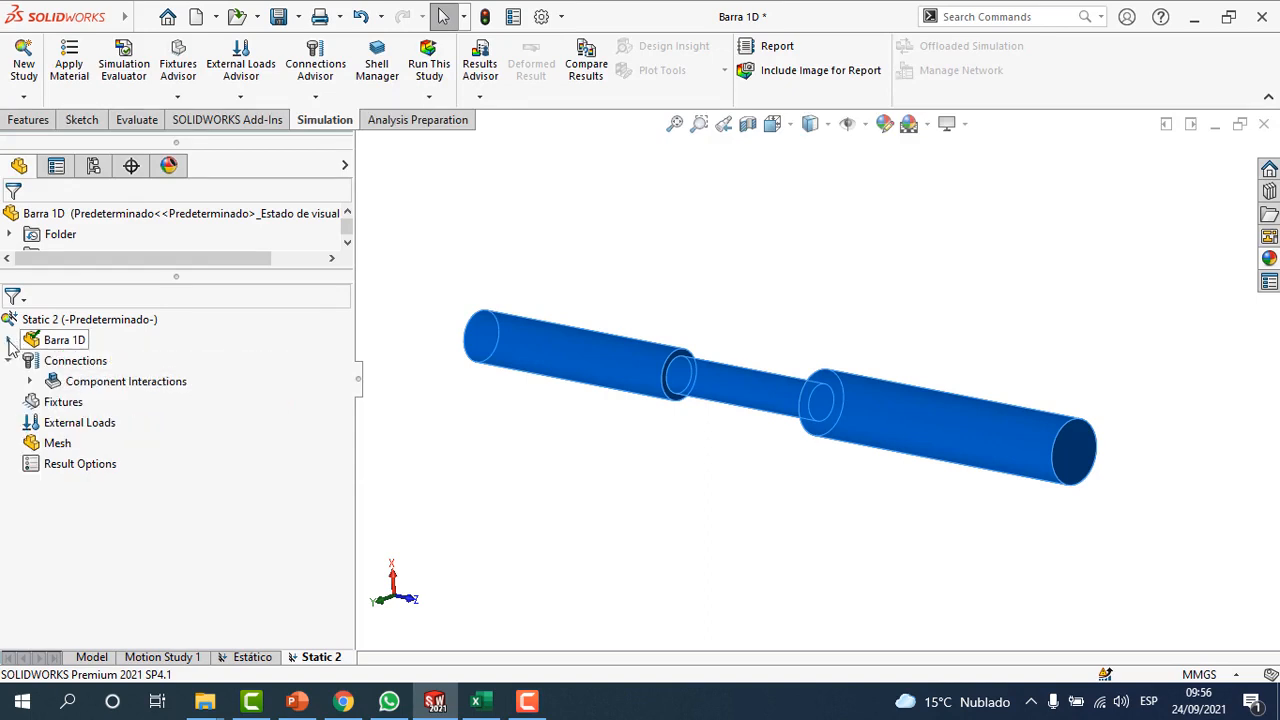
{"action": "left_click", "coordinate": [9, 340]}
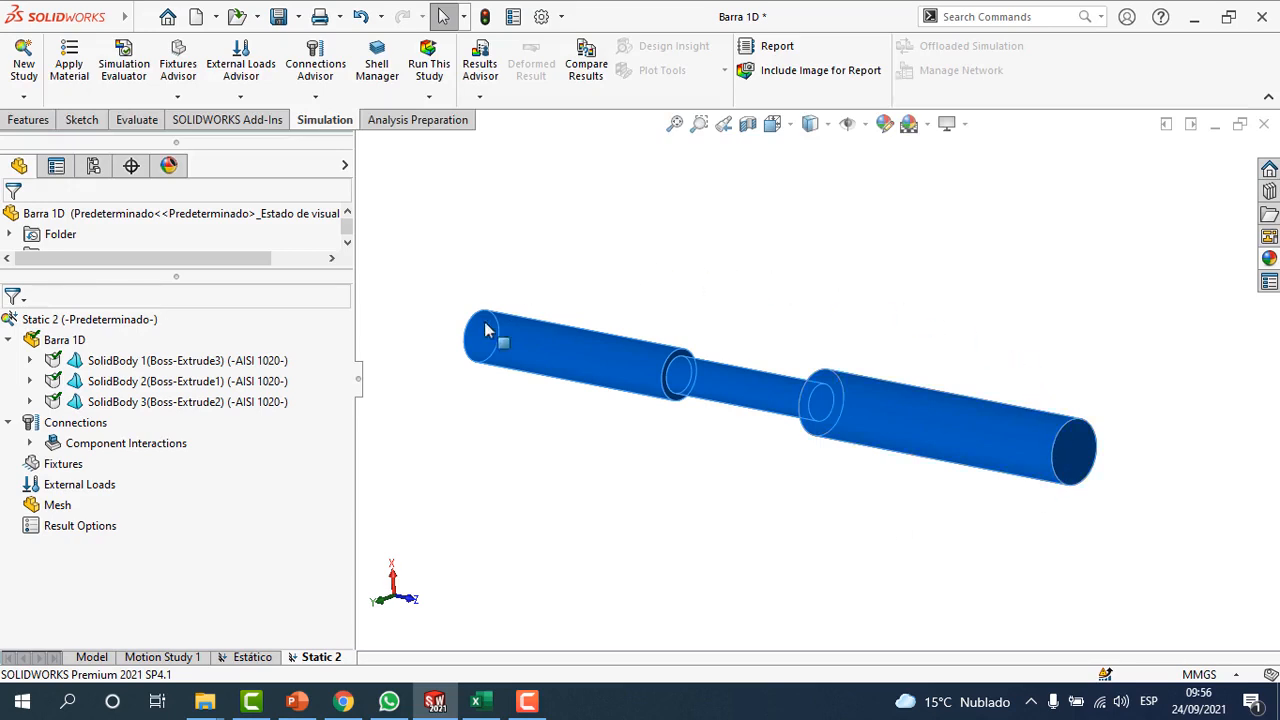
{"action": "left_click", "coordinate": [727, 485]}
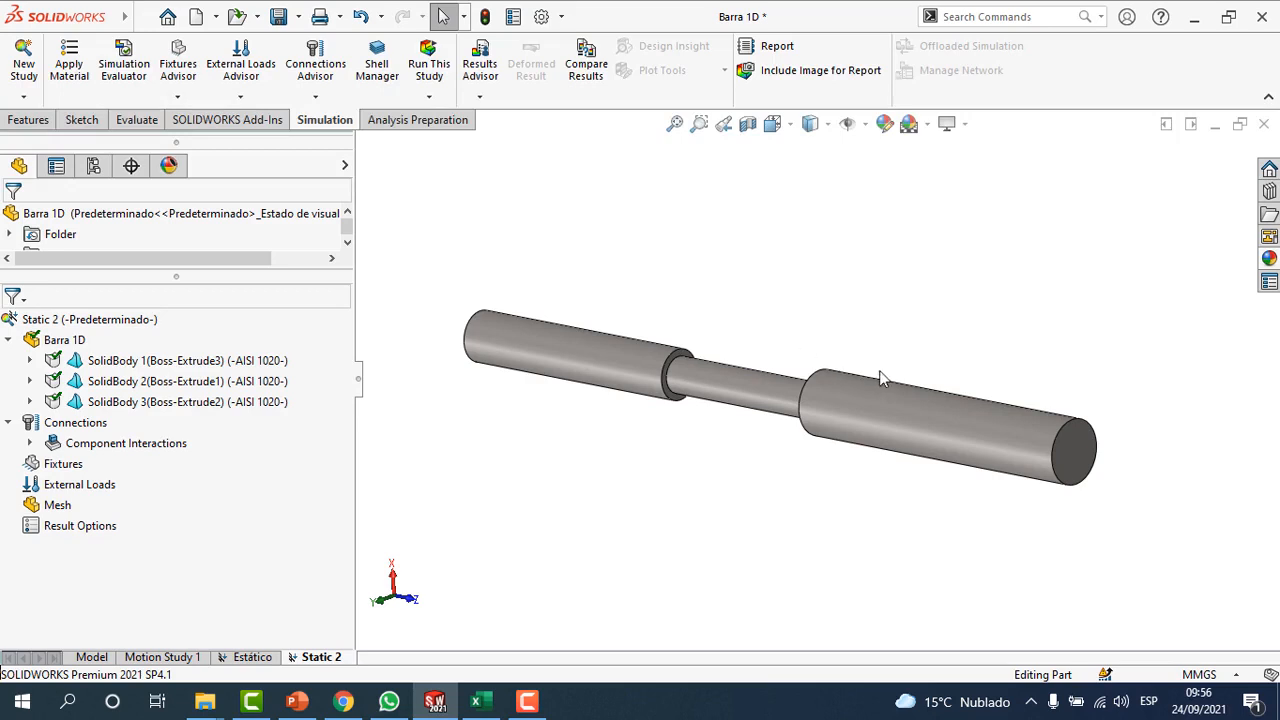
Step: Convert all three solid bodies of the study to beams
{"action": "middle_click_drag", "start_coordinate": [704, 405], "coordinate": [657, 466]}
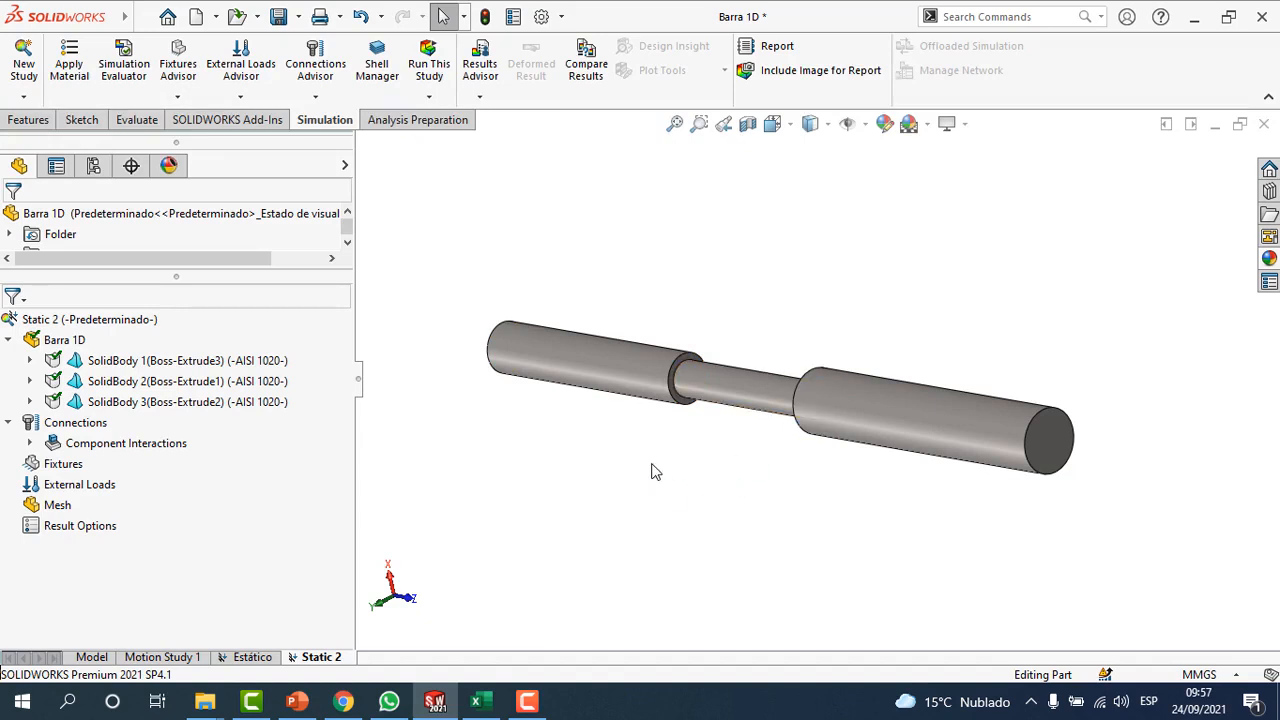
{"action": "left_click", "coordinate": [228, 362]}
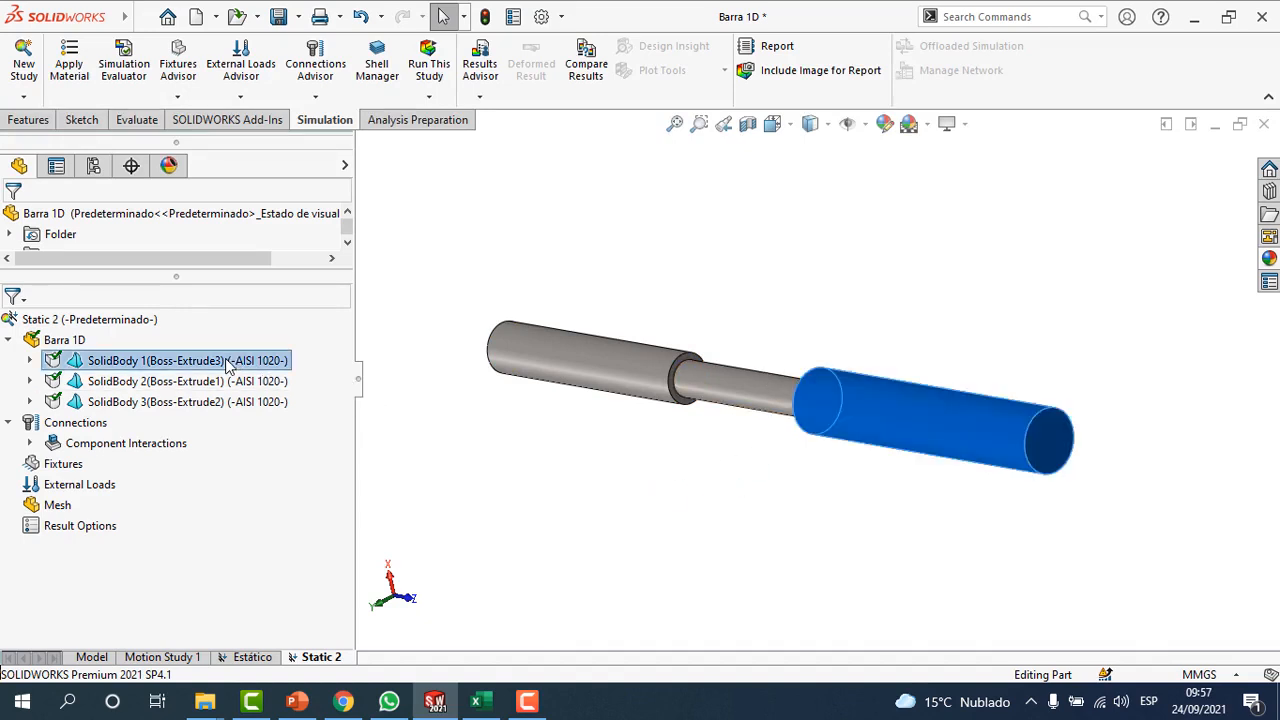
{"action": "left_click", "coordinate": [229, 383], "text": "ctrl"}
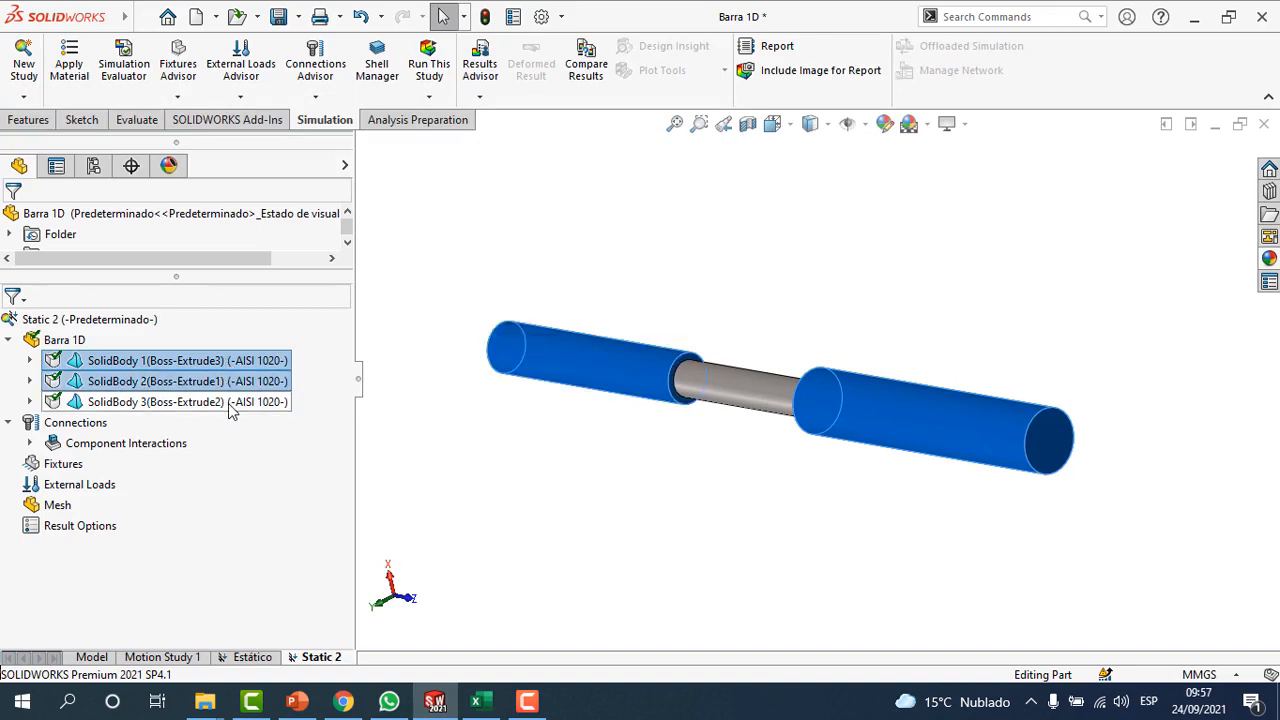
{"action": "left_click", "coordinate": [229, 403], "text": "ctrl"}
{"action": "right_click", "coordinate": [230, 405]}
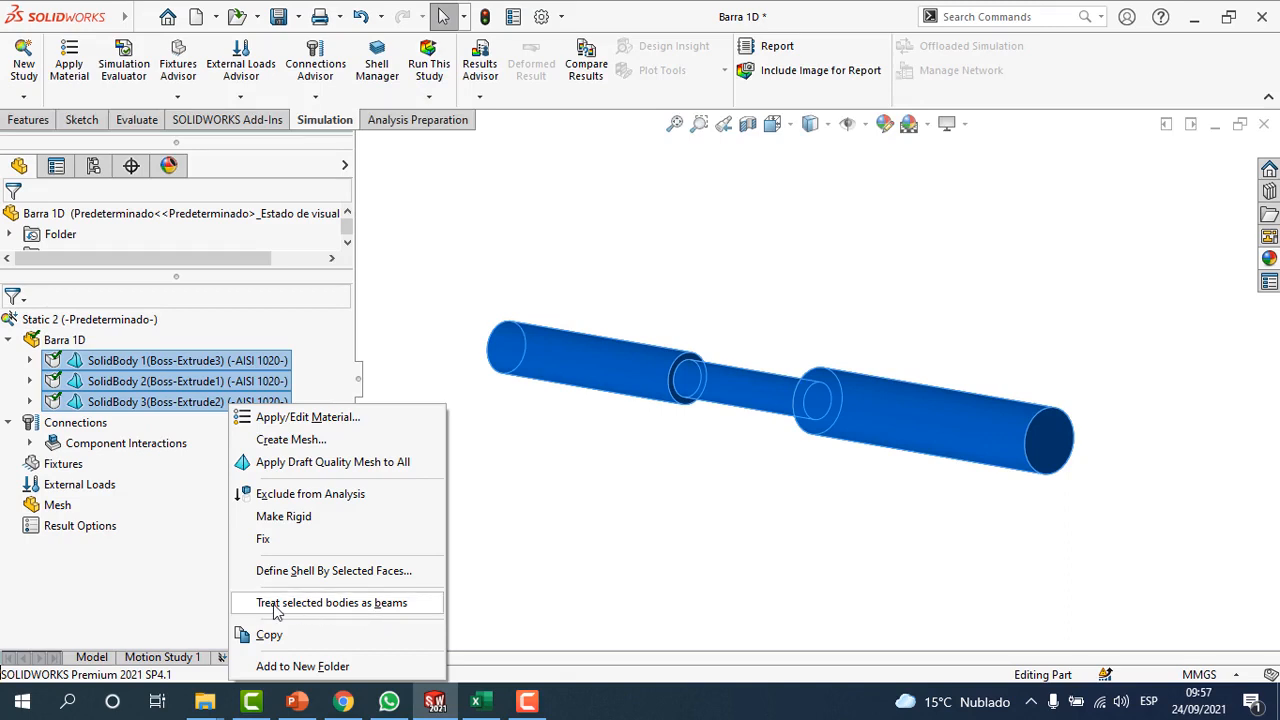
{"action": "left_click", "coordinate": [402, 603]}
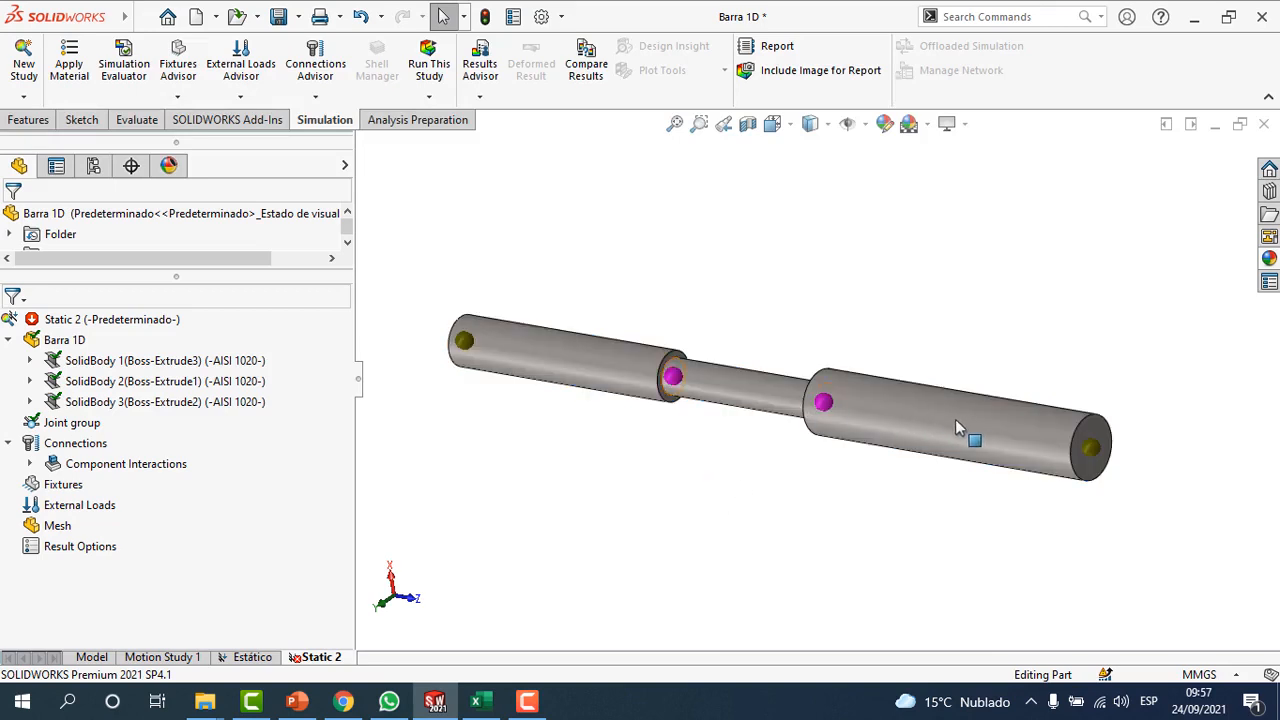
{"action": "middle_click_drag", "start_coordinate": [916, 418], "coordinate": [952, 432]}
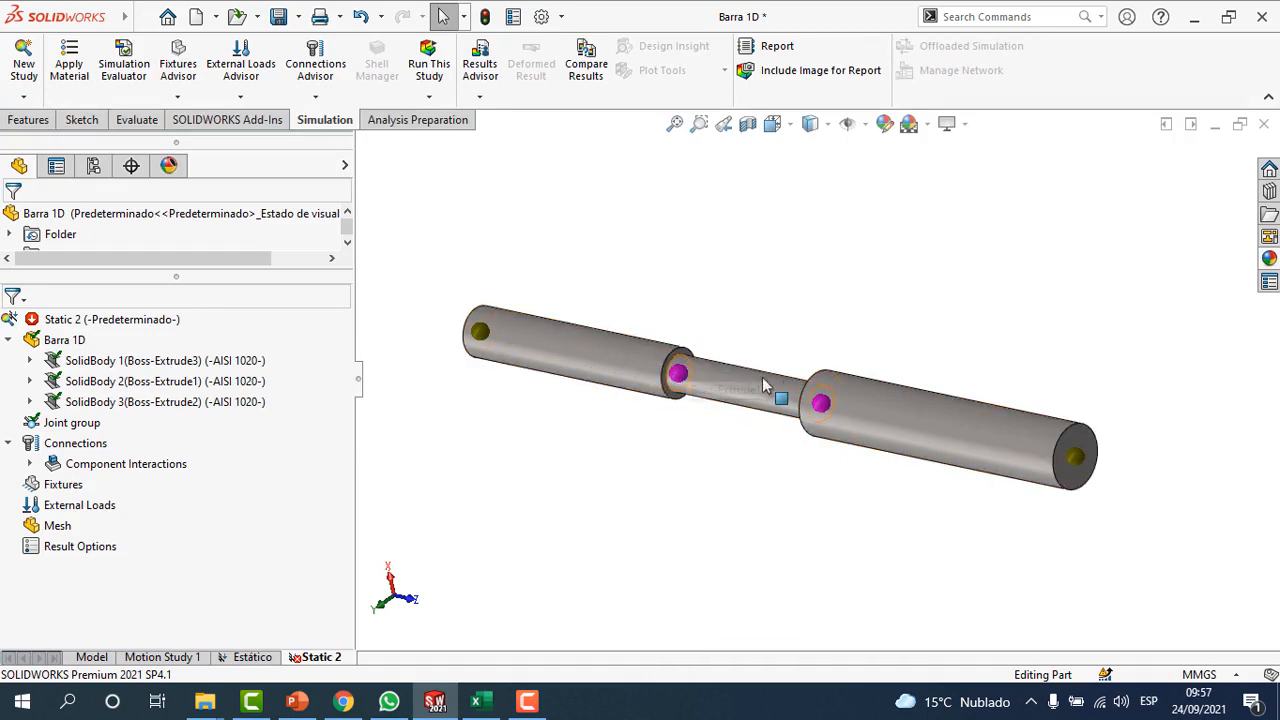
{"action": "middle_click_drag", "start_coordinate": [840, 443], "coordinate": [822, 424]}
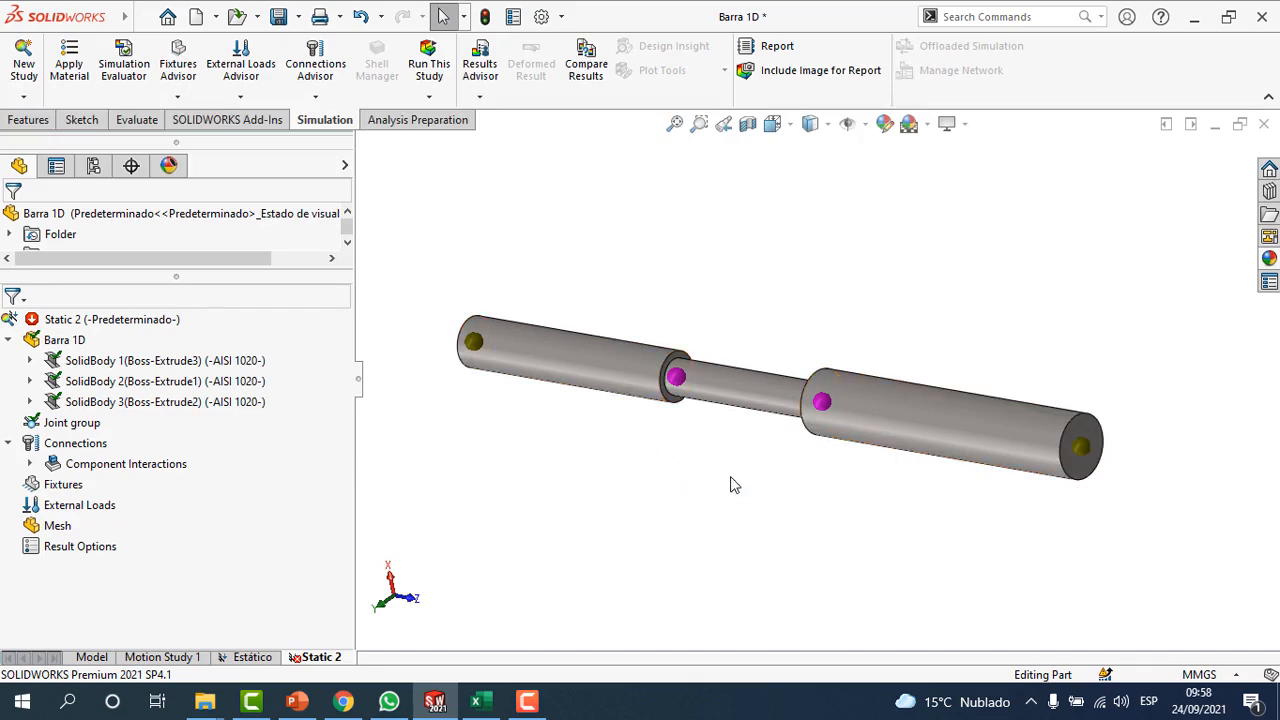
{"action": "mouse_move", "coordinate": [731, 480]}
{"action": "middle_mouse_down"}
{"action": "mouse_move", "coordinate": [709, 466]}
{"action": "mouse_move", "coordinate": [726, 466]}
{"action": "middle_mouse_up"}
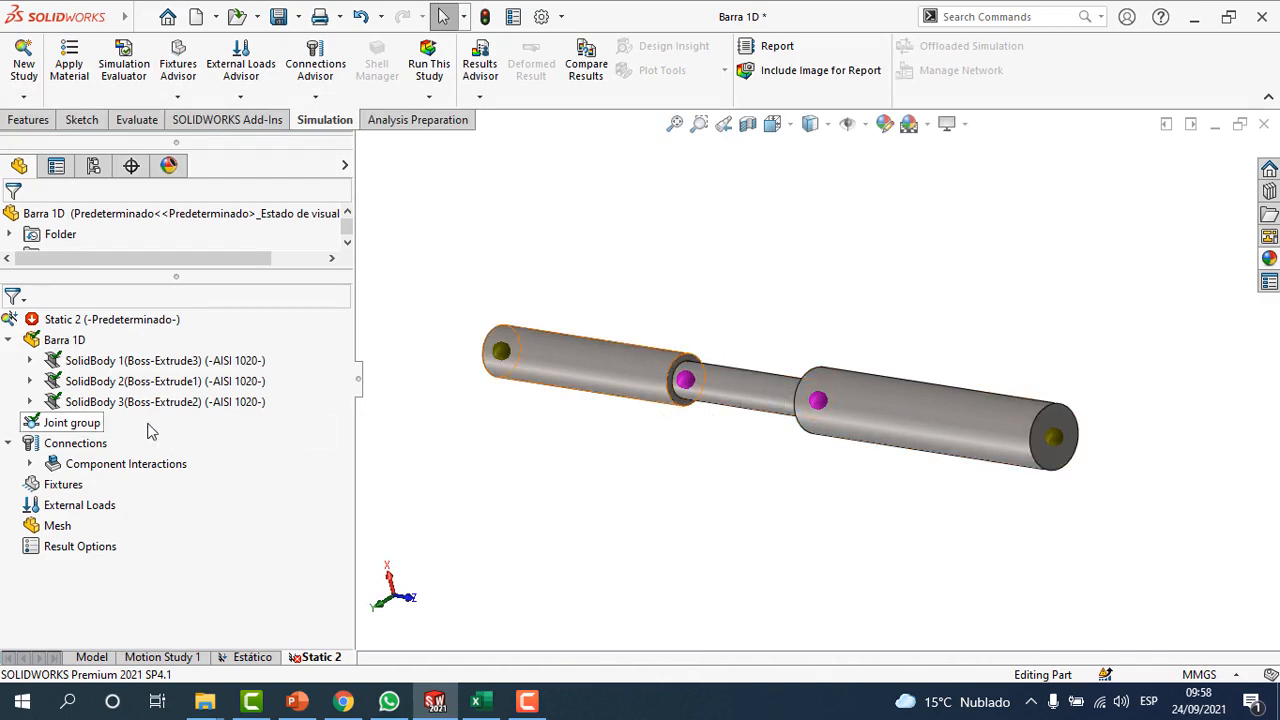
{"action": "middle_click_drag", "start_coordinate": [745, 392], "coordinate": [737, 429]}
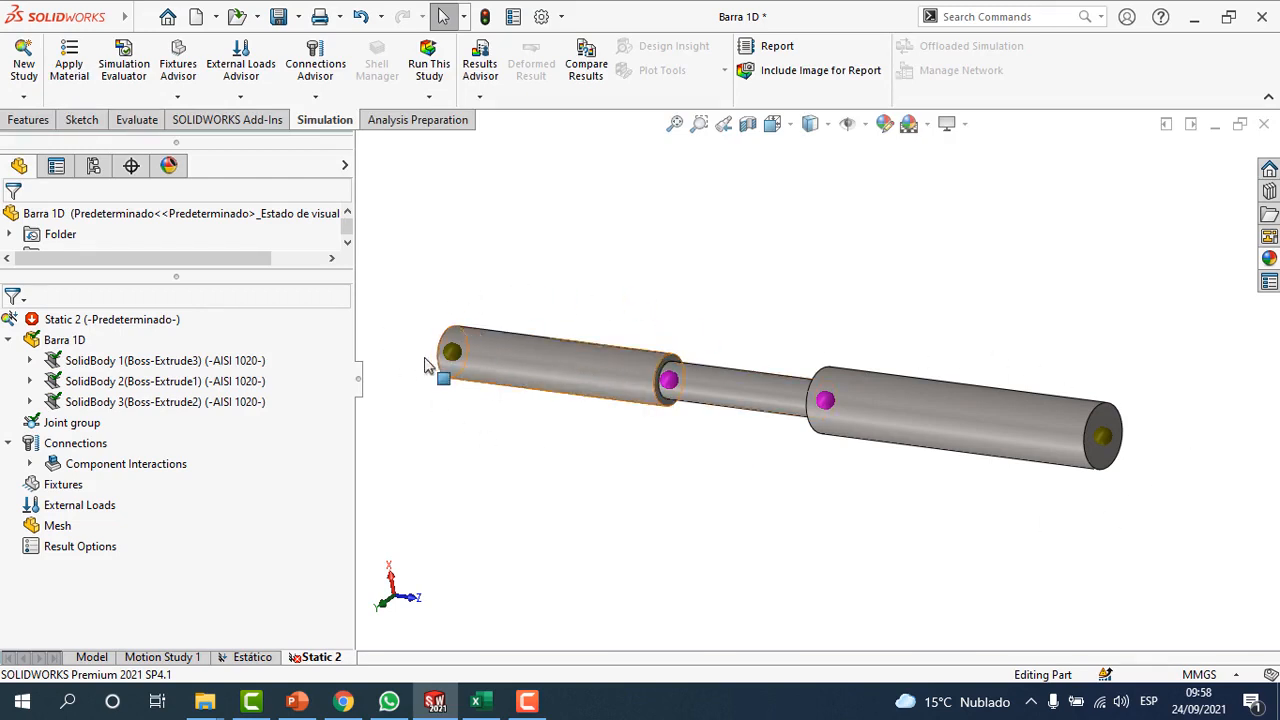
Step: Apply a Fixed Geometry fixture to the joints at both outer ends of the stepped bar
{"action": "right_click", "coordinate": [50, 484]}
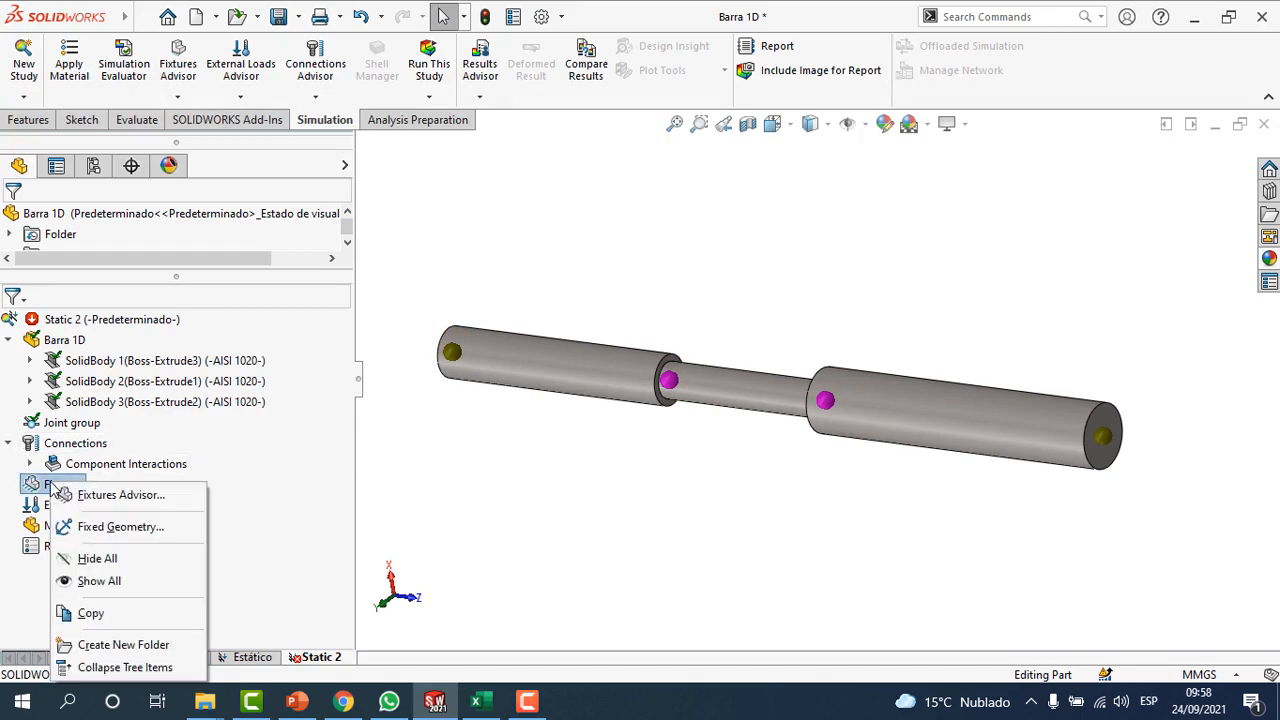
{"action": "left_click", "coordinate": [119, 528]}
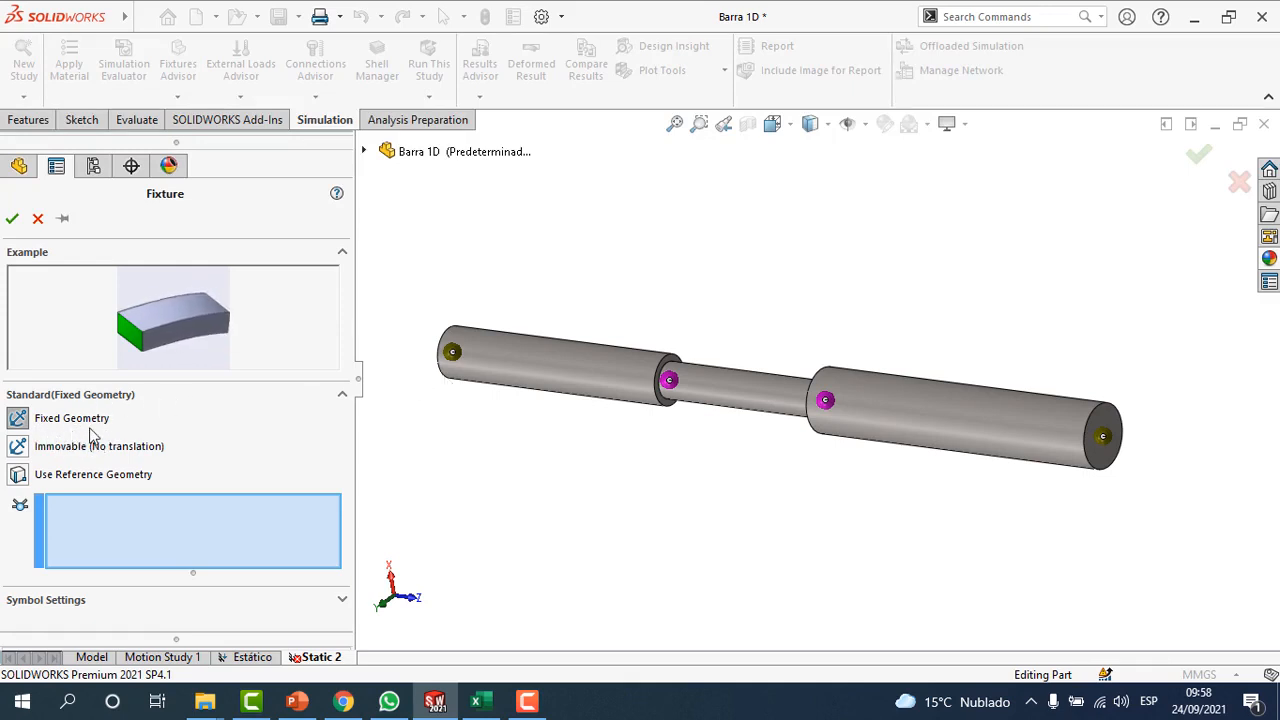
{"action": "left_click", "coordinate": [453, 354]}
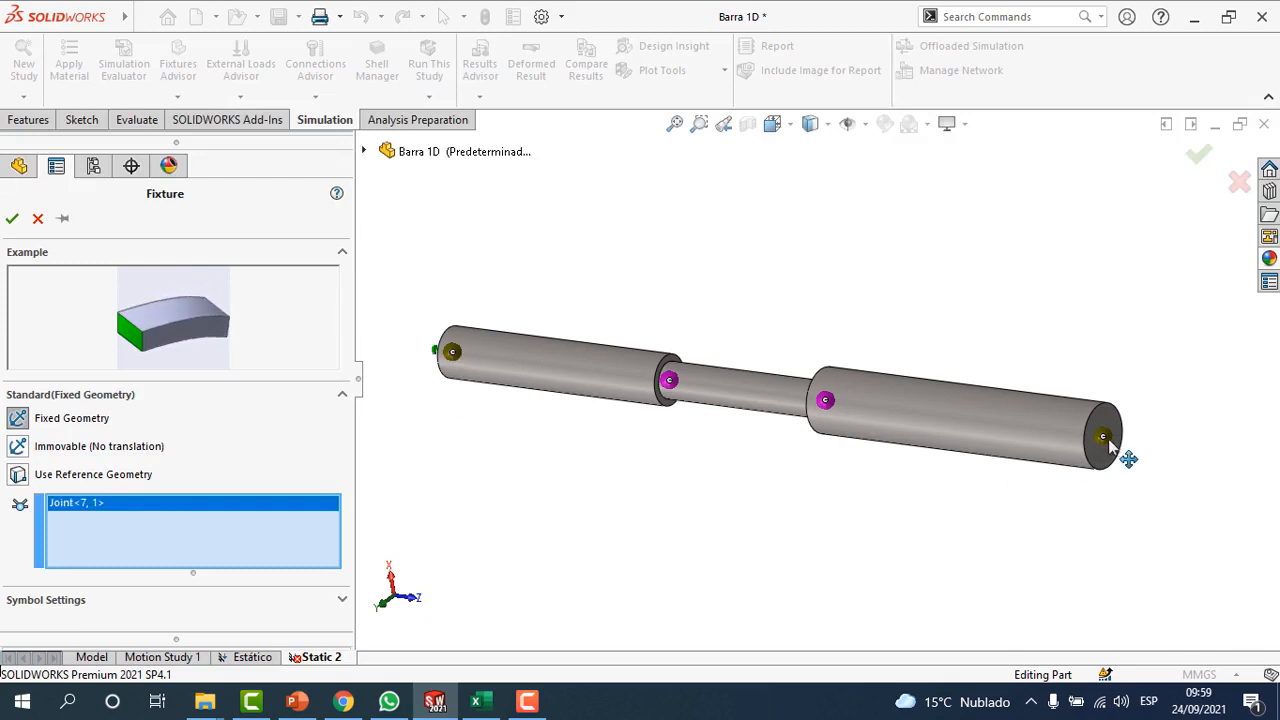
{"action": "left_click", "coordinate": [1125, 450]}
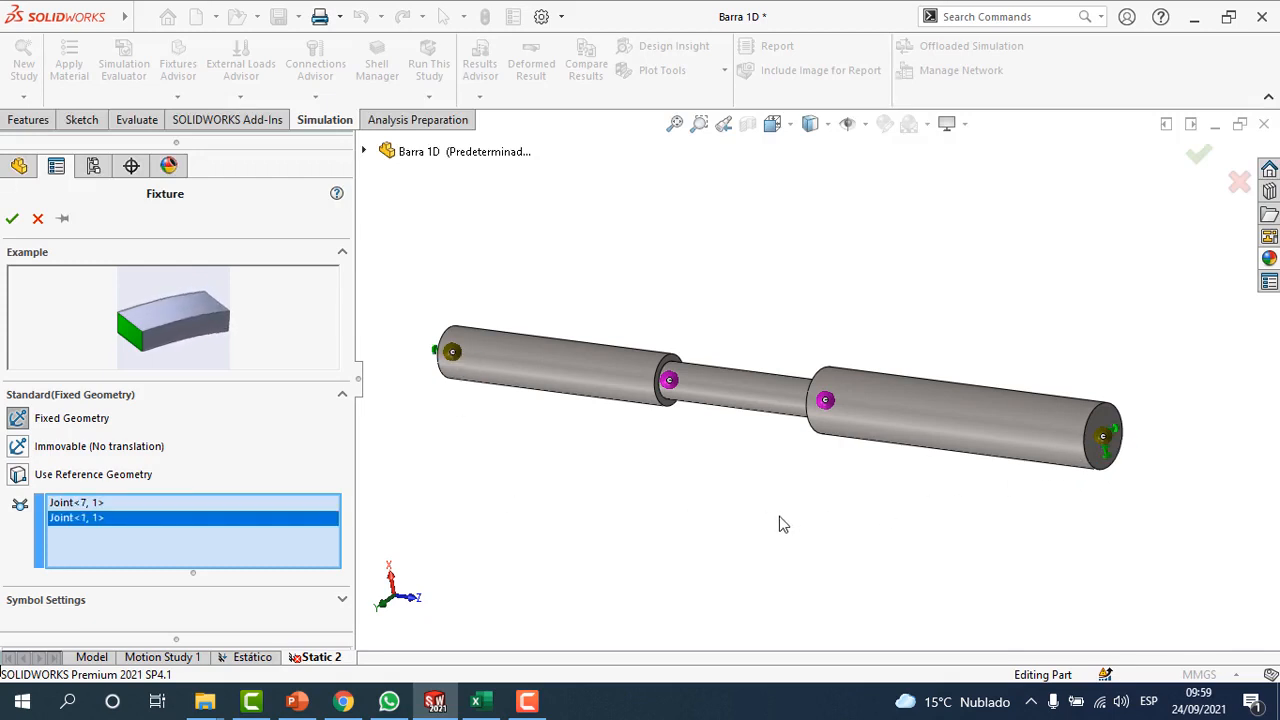
{"action": "left_click", "coordinate": [12, 218]}
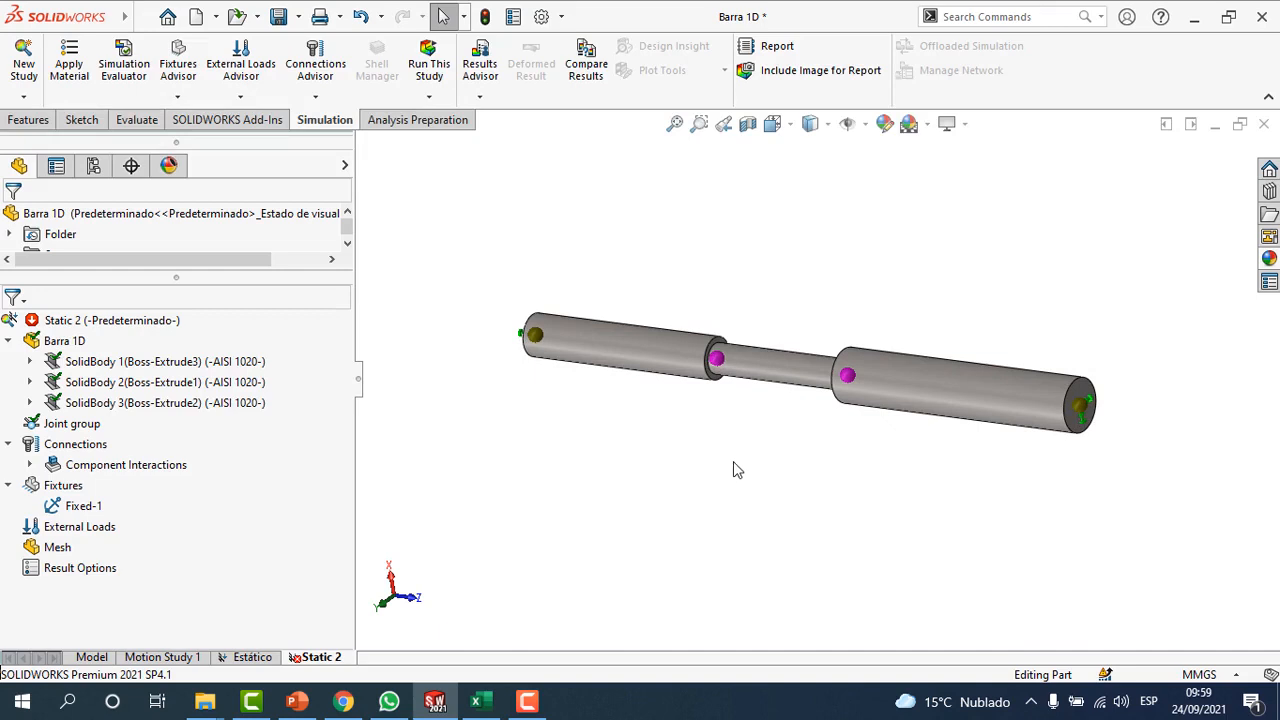
Step: Examine the fixed end joints and the two intermediate joints of the bar from several angles
{"action": "scroll", "coordinate": [733, 470], "scroll_direction": "down", "scroll_amount": 2}
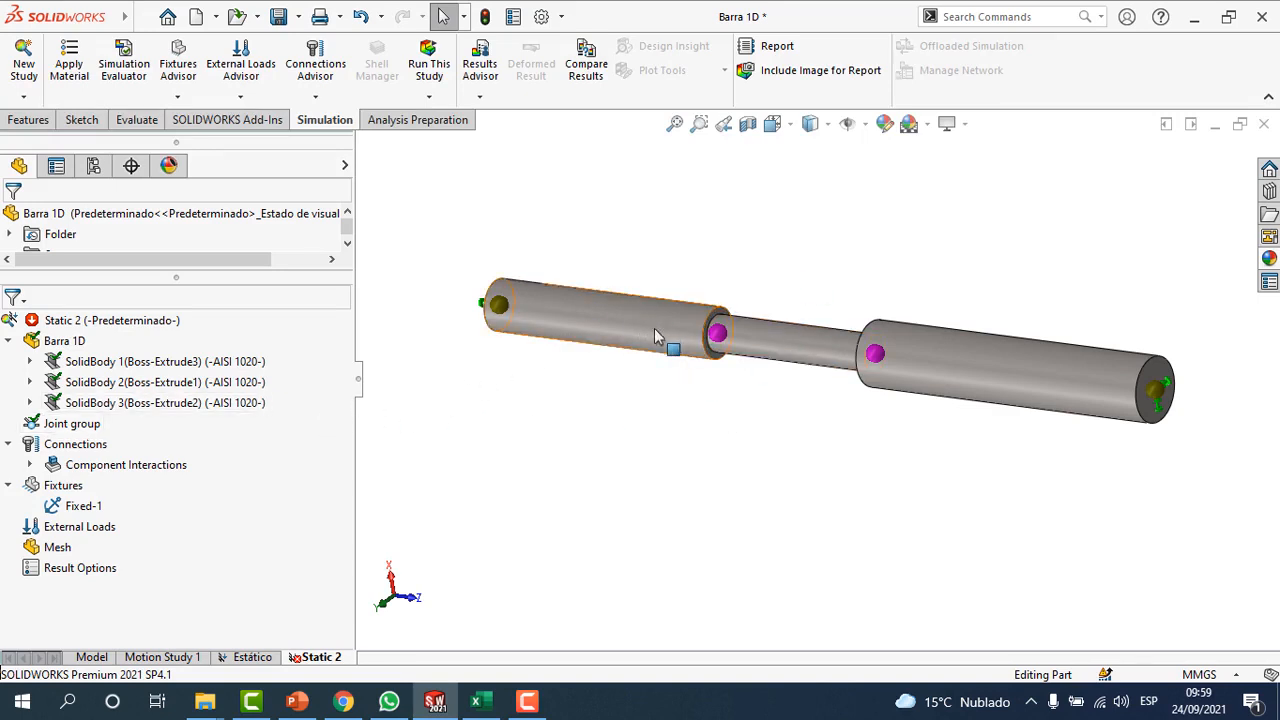
{"action": "middle_click_drag", "start_coordinate": [505, 364], "coordinate": [579, 383]}
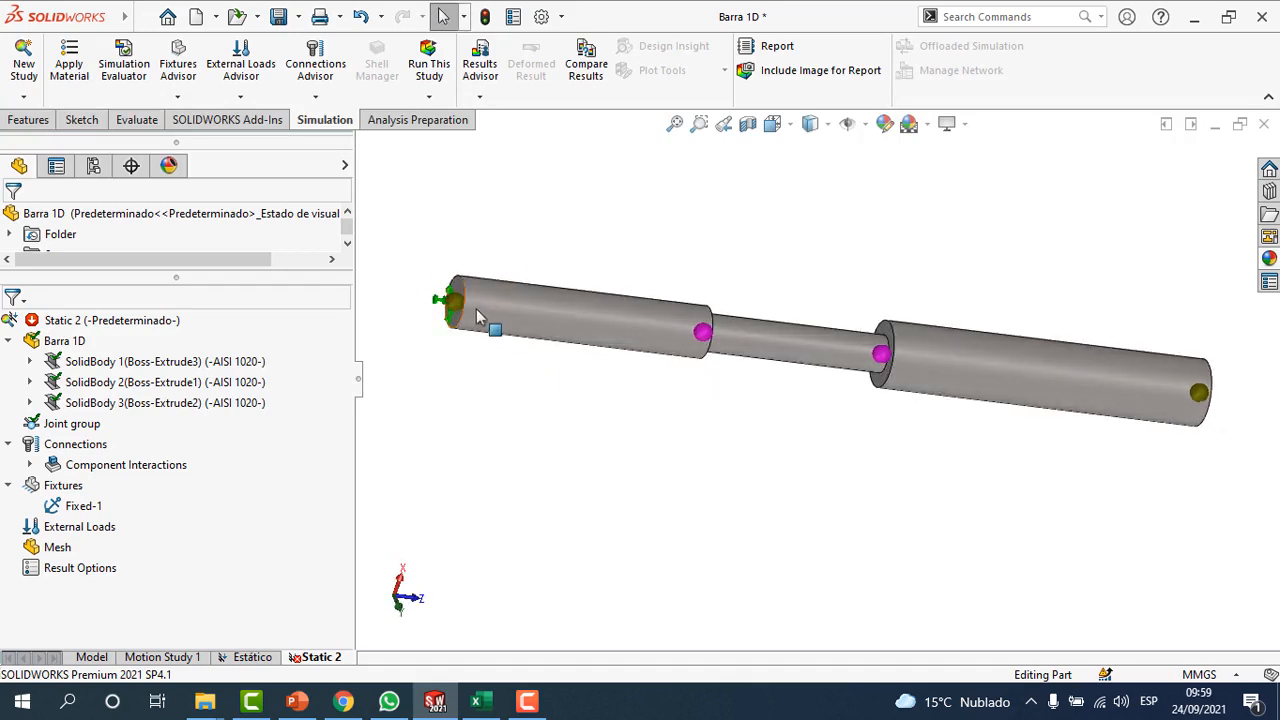
{"action": "middle_click_drag", "start_coordinate": [985, 488], "coordinate": [922, 494]}
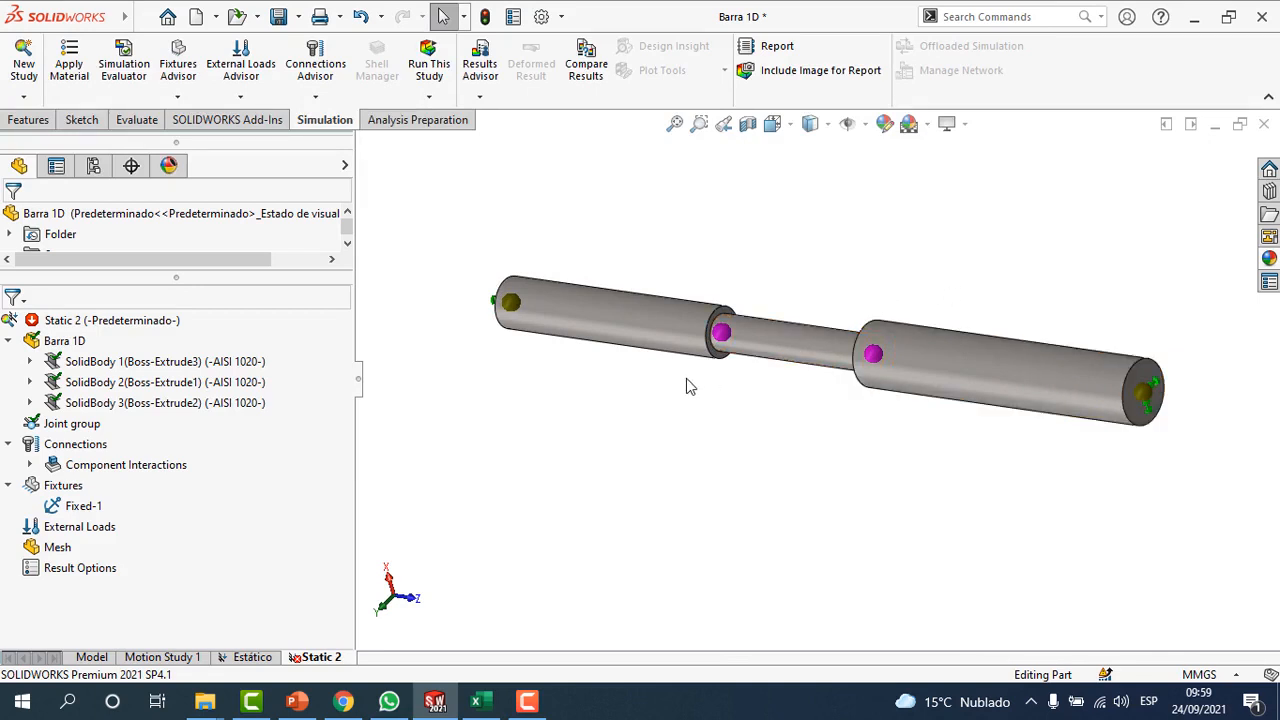
{"action": "scroll", "coordinate": [822, 334], "scroll_direction": "down", "scroll_amount": 1}
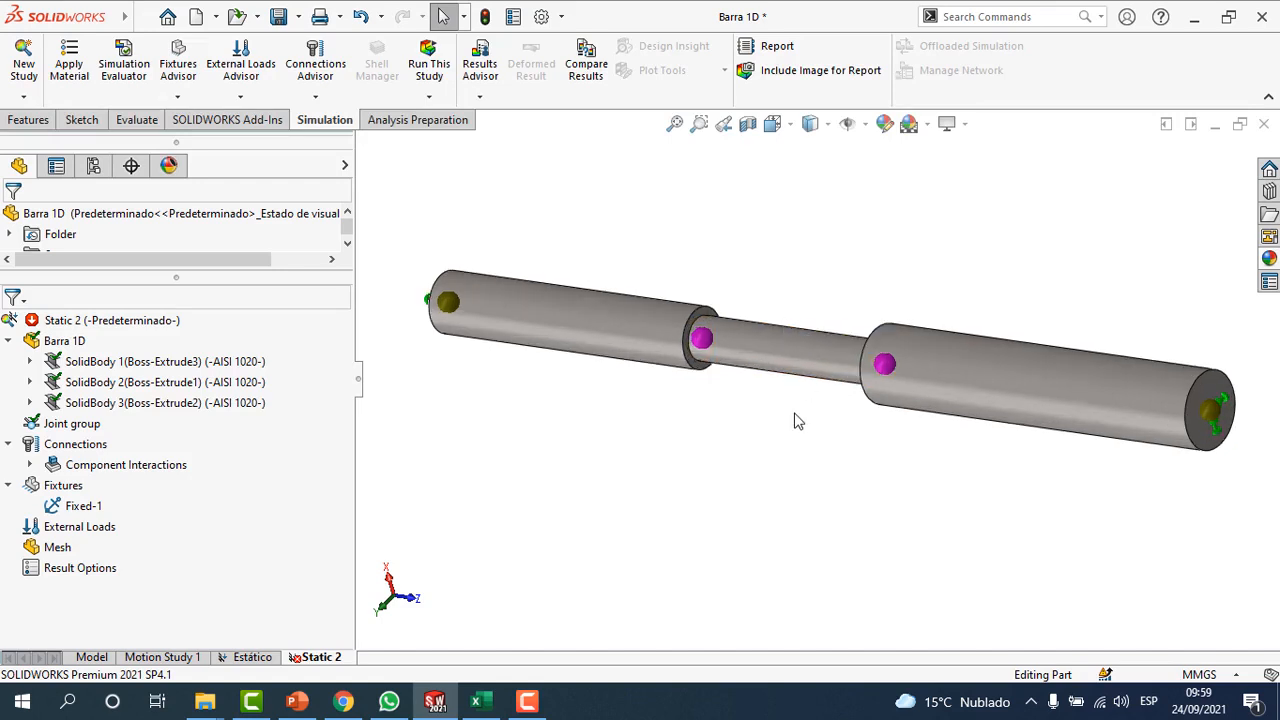
{"action": "scroll", "coordinate": [823, 391], "scroll_direction": "up", "scroll_amount": 1}
{"action": "scroll", "coordinate": [837, 349], "scroll_direction": "down", "scroll_amount": 1}
{"action": "middle_click_drag", "start_coordinate": [831, 434], "coordinate": [896, 434]}
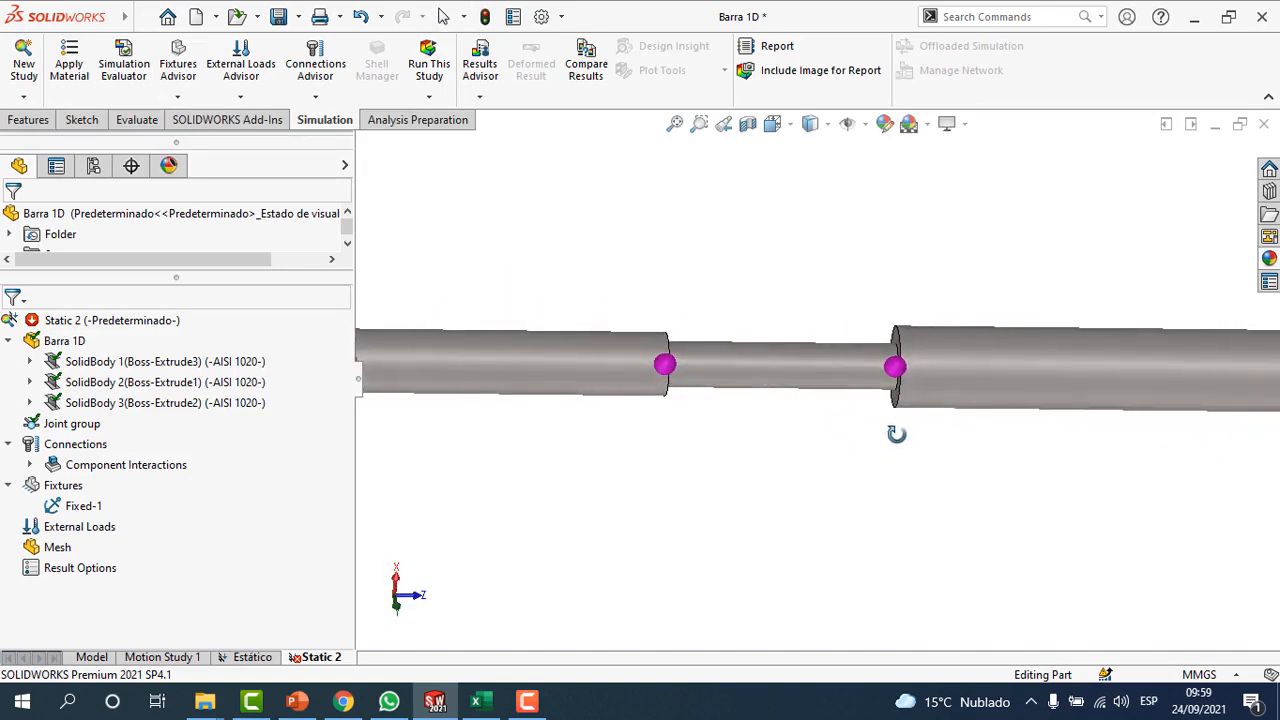
{"action": "scroll", "coordinate": [895, 440], "scroll_direction": "up", "scroll_amount": 3}
{"action": "scroll", "coordinate": [825, 360], "scroll_direction": "down", "scroll_amount": 1}
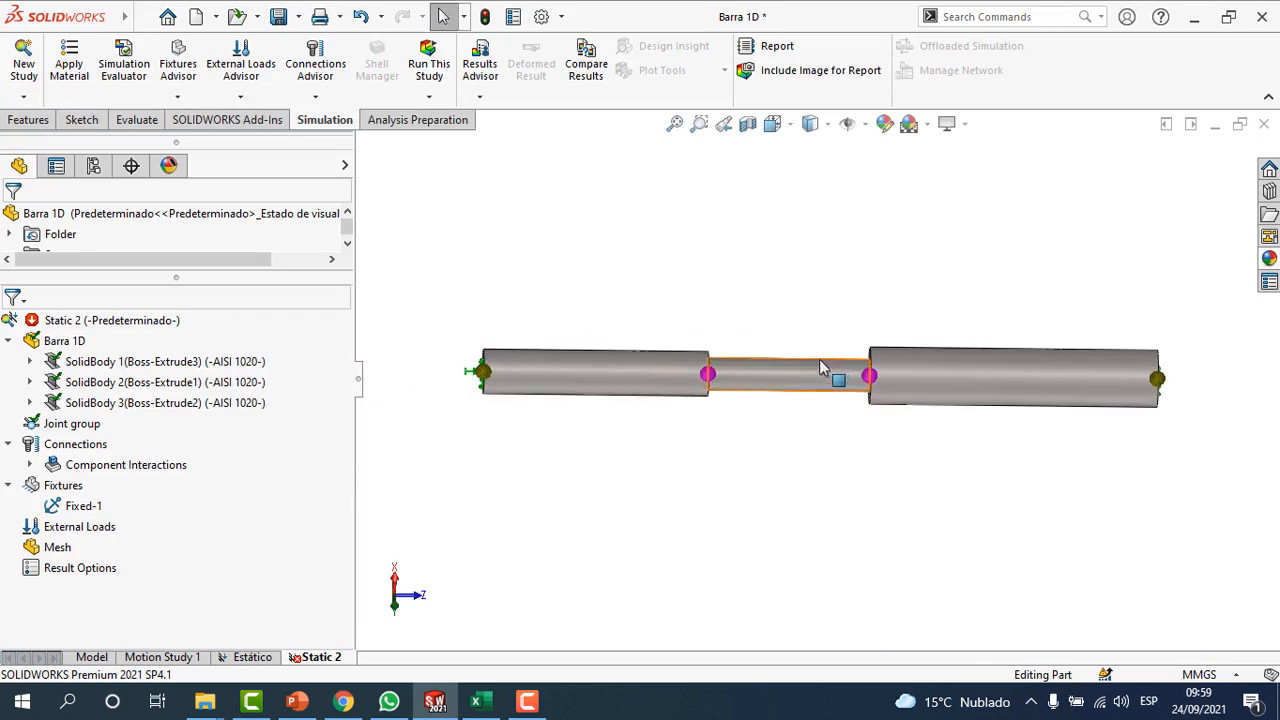
{"action": "middle_click_drag", "start_coordinate": [760, 434], "coordinate": [759, 435]}
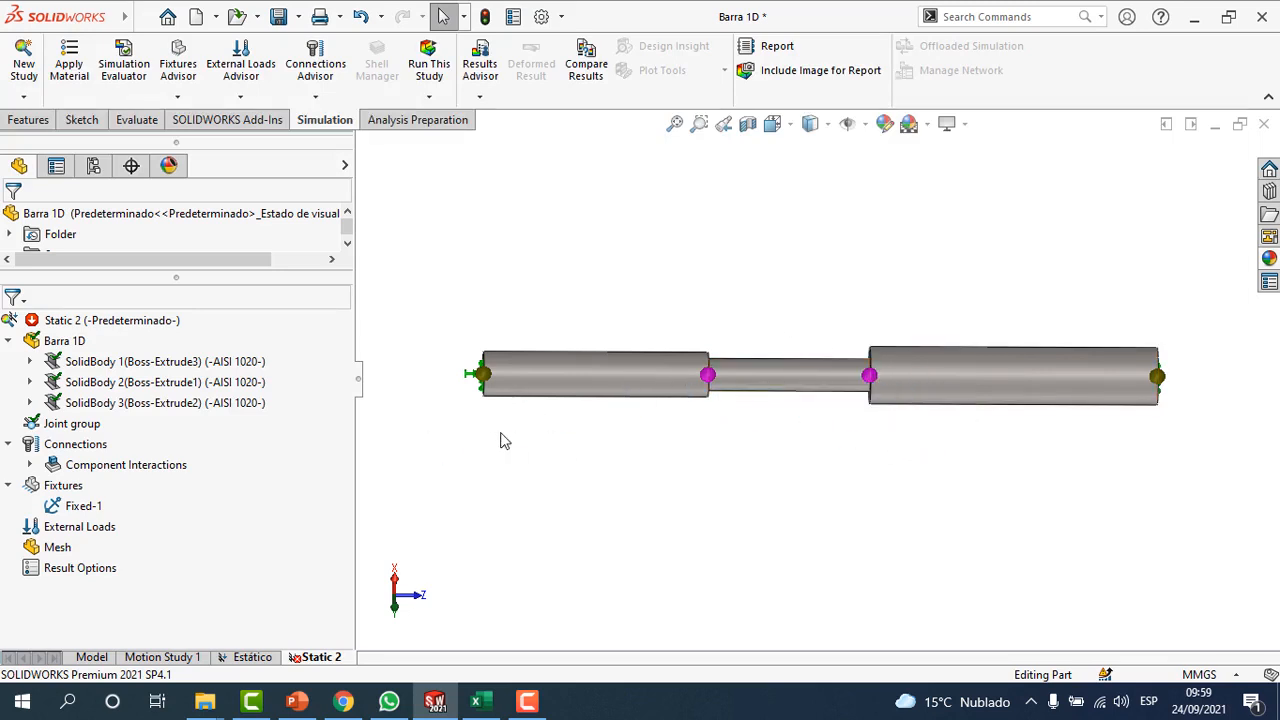
Step: Start a force load on the joint between the smaller outer segment and the thin middle segment
{"action": "right_click", "coordinate": [85, 531]}
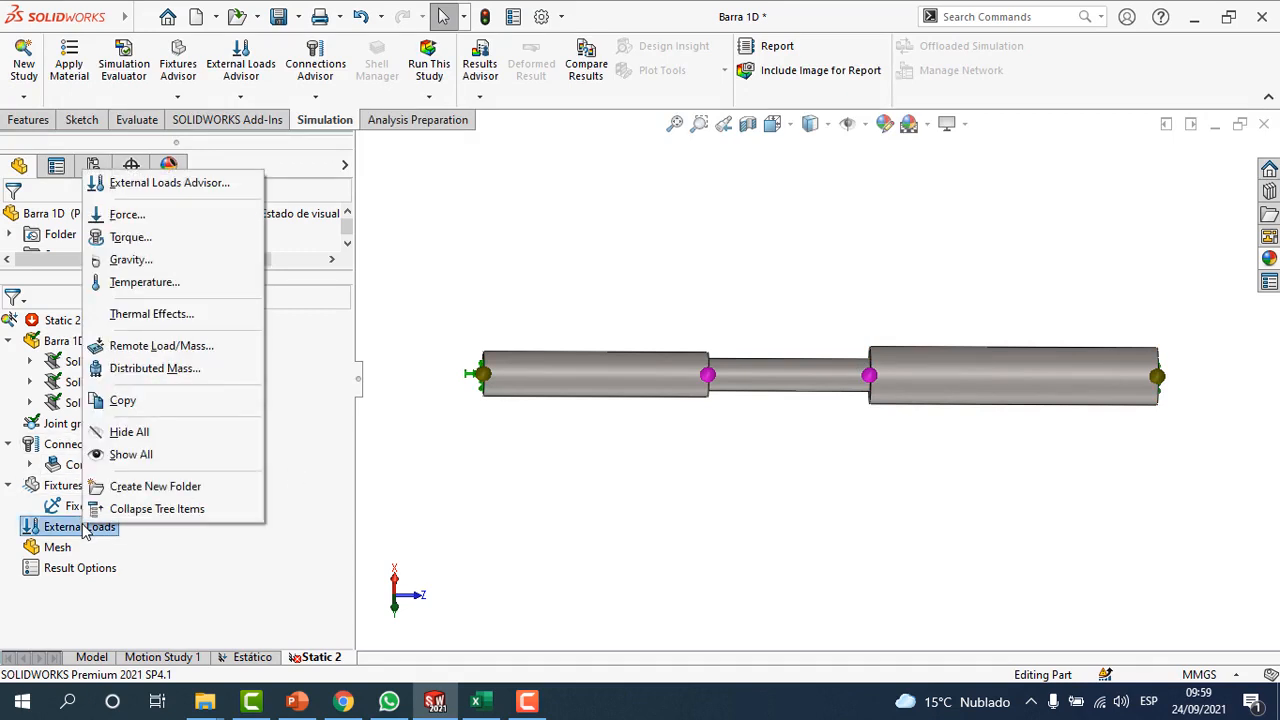
{"action": "left_click", "coordinate": [126, 216]}
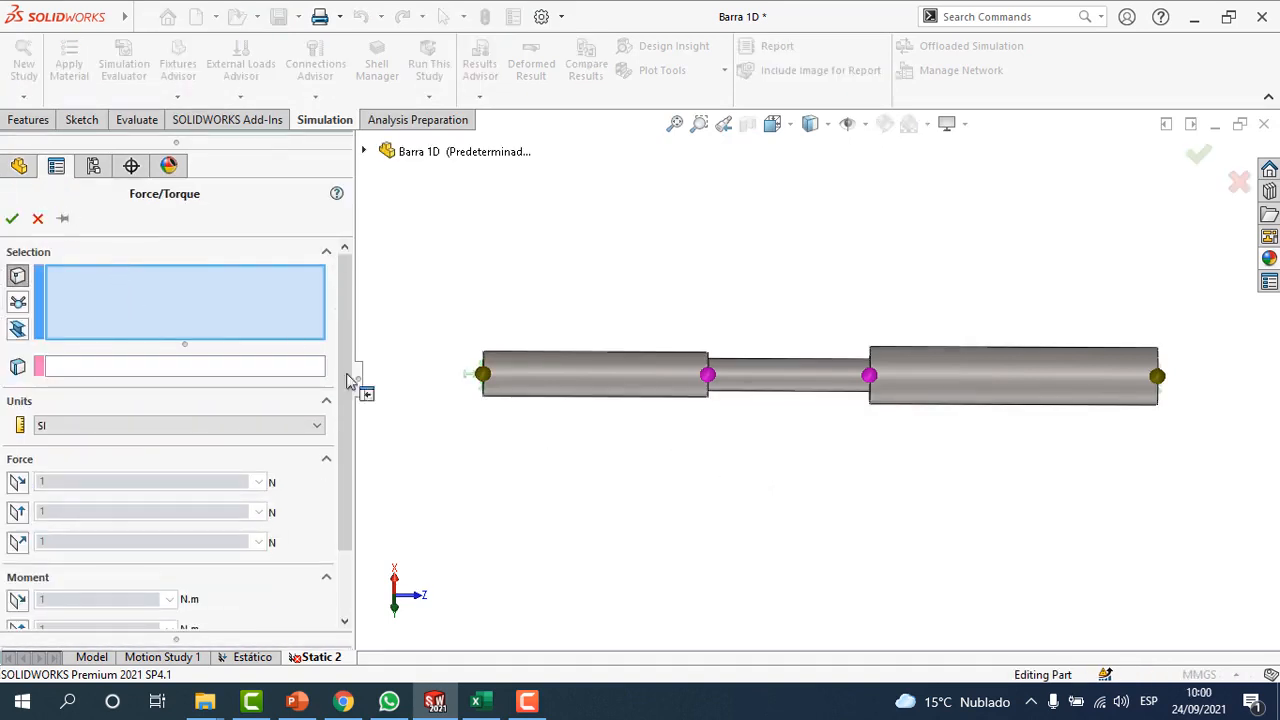
{"action": "left_click", "coordinate": [18, 302]}
{"action": "middle_click_drag", "start_coordinate": [638, 435], "coordinate": [700, 420]}
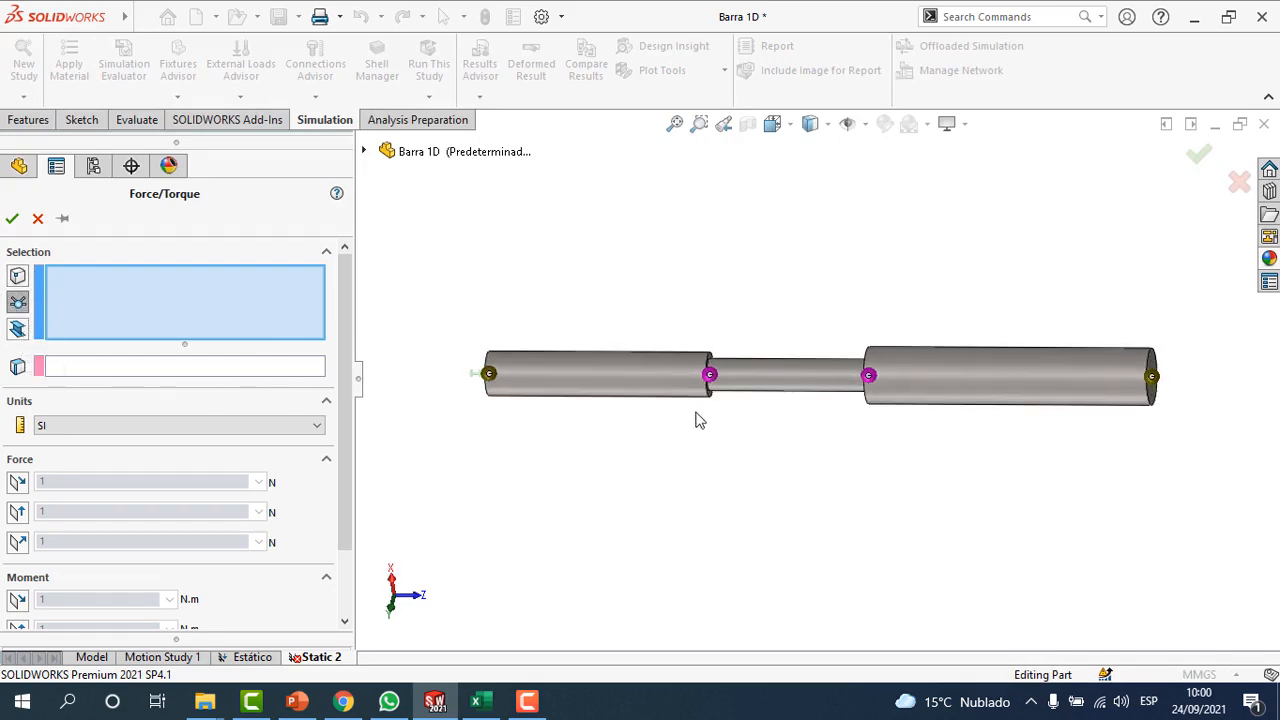
{"action": "left_click", "coordinate": [709, 376]}
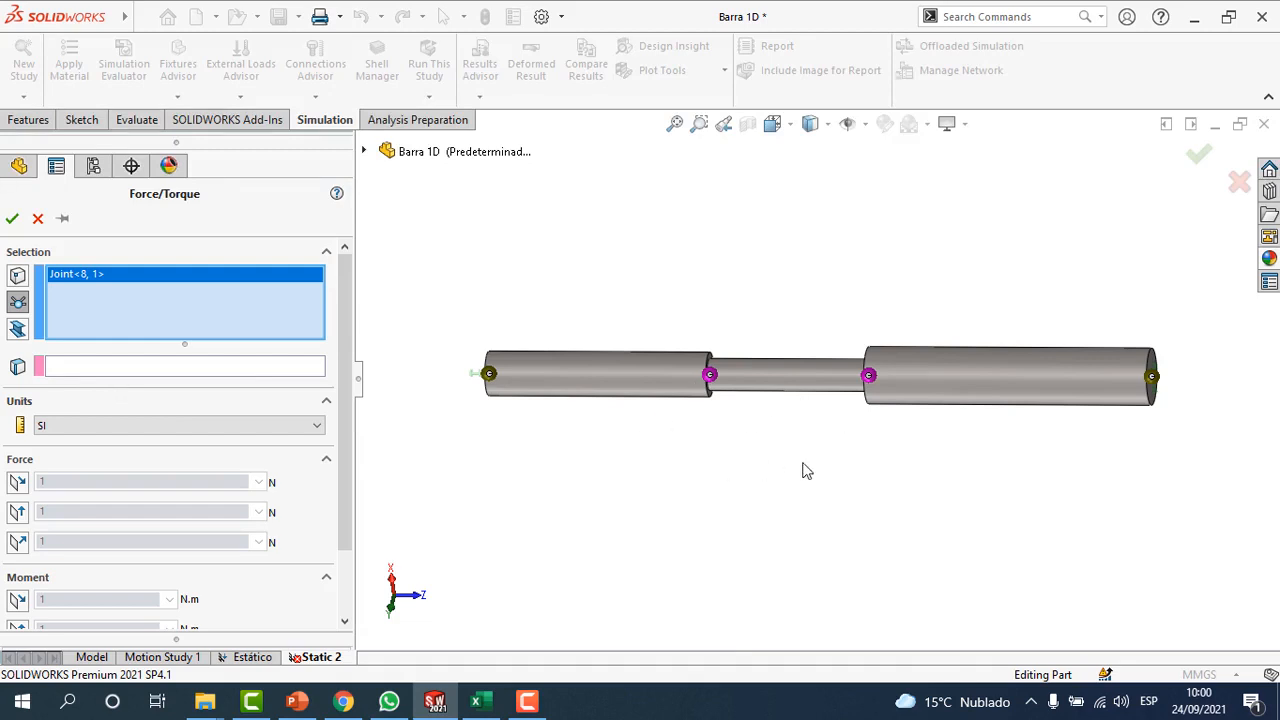
{"action": "middle_click_drag", "start_coordinate": [672, 595], "coordinate": [713, 447]}
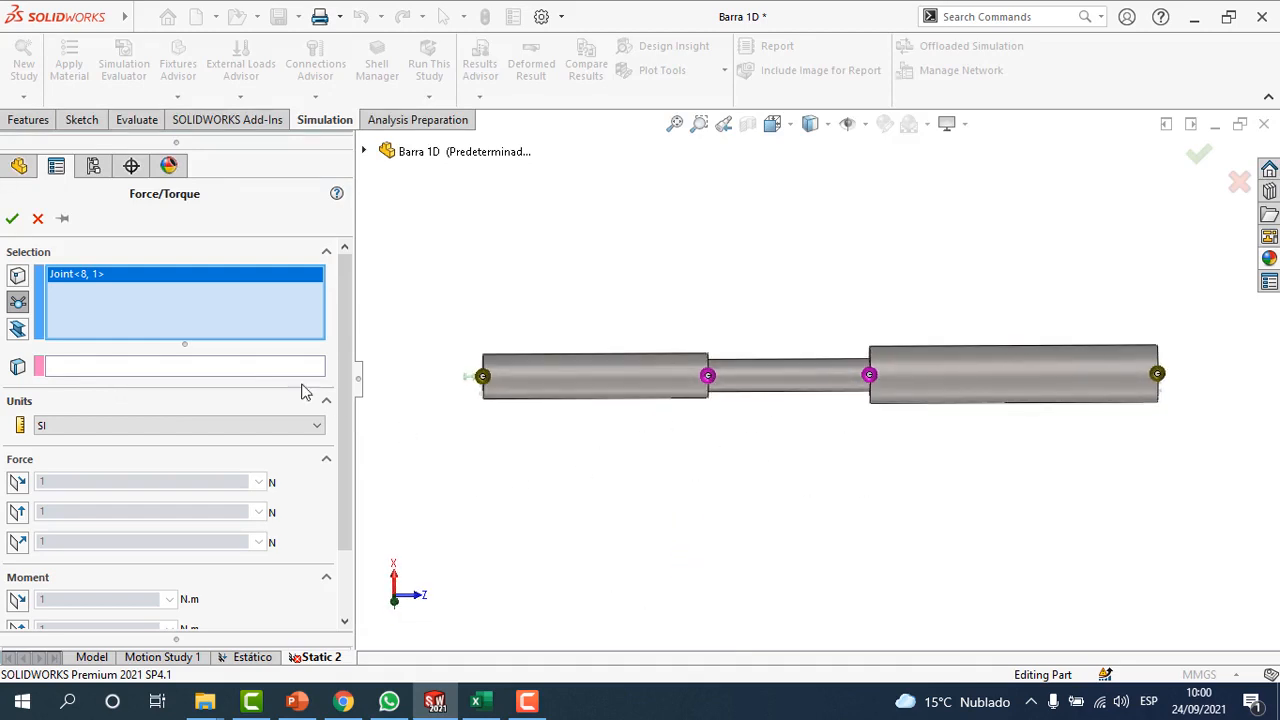
Step: Use the free end face of the smaller outer segment as the direction reference for the force
{"action": "left_click", "coordinate": [90, 366]}
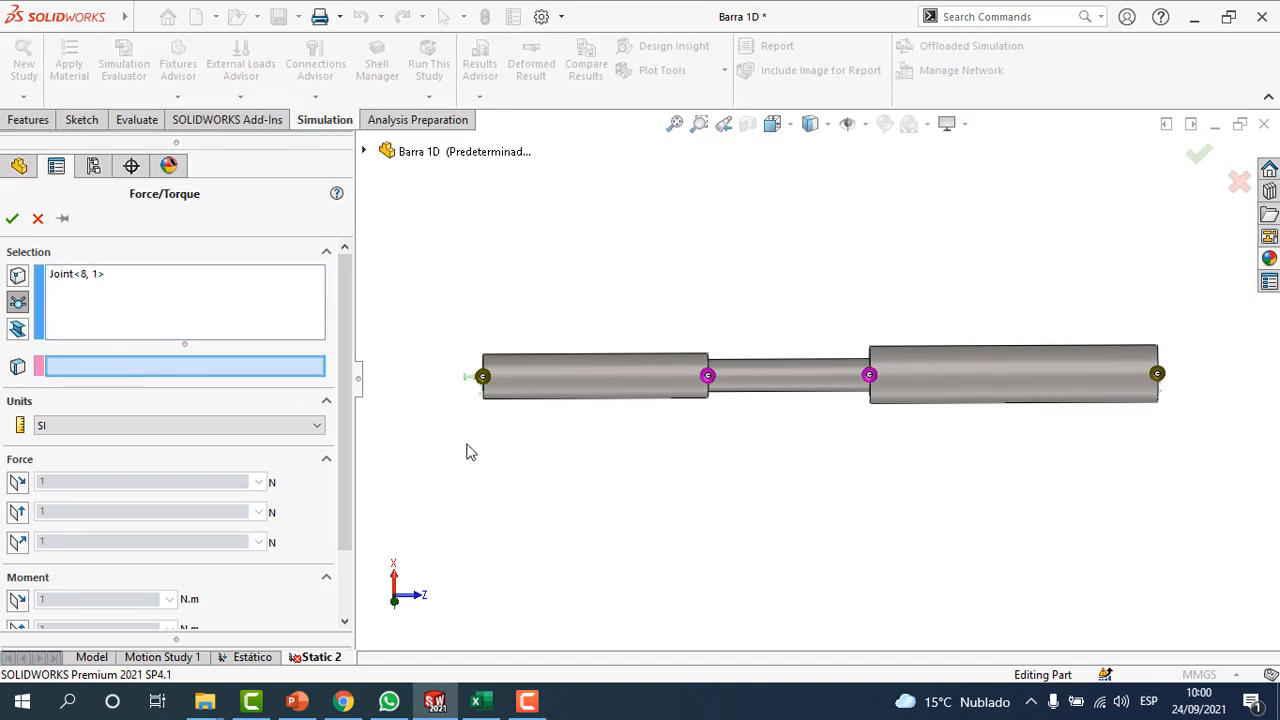
{"action": "middle_click_drag", "start_coordinate": [687, 505], "coordinate": [731, 517]}
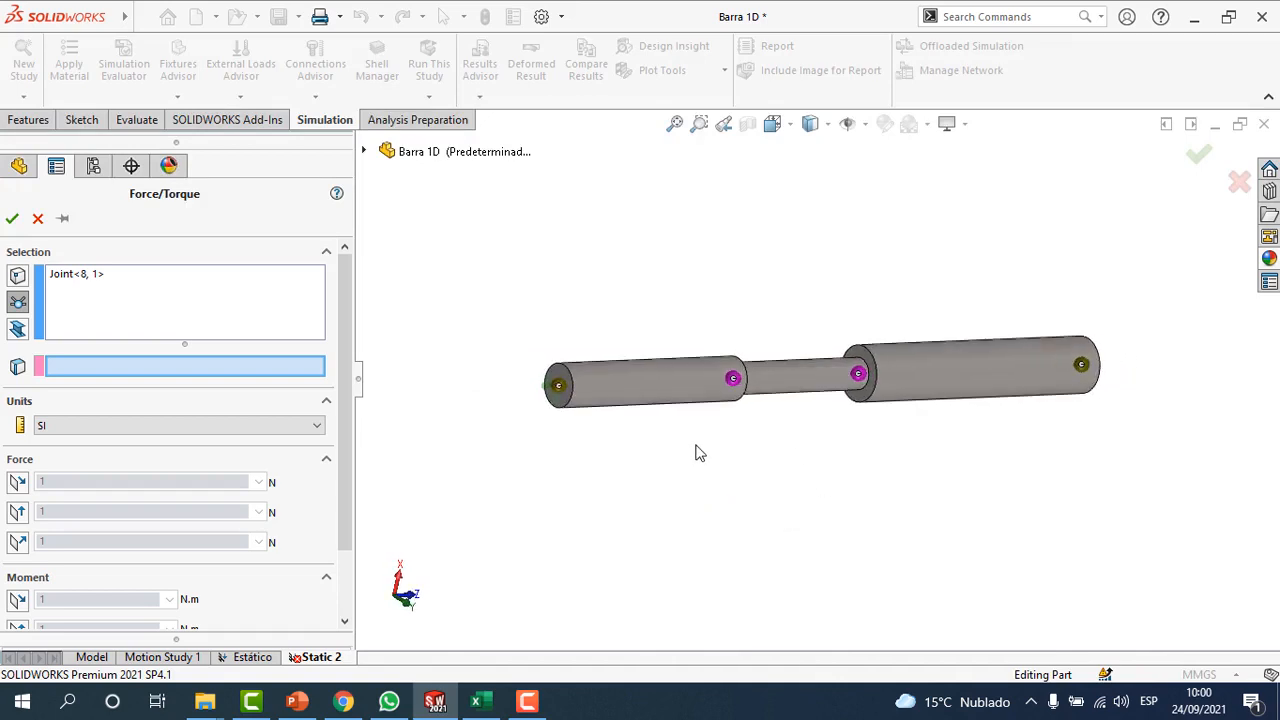
{"action": "scroll", "coordinate": [695, 453], "scroll_direction": "down", "scroll_amount": 3}
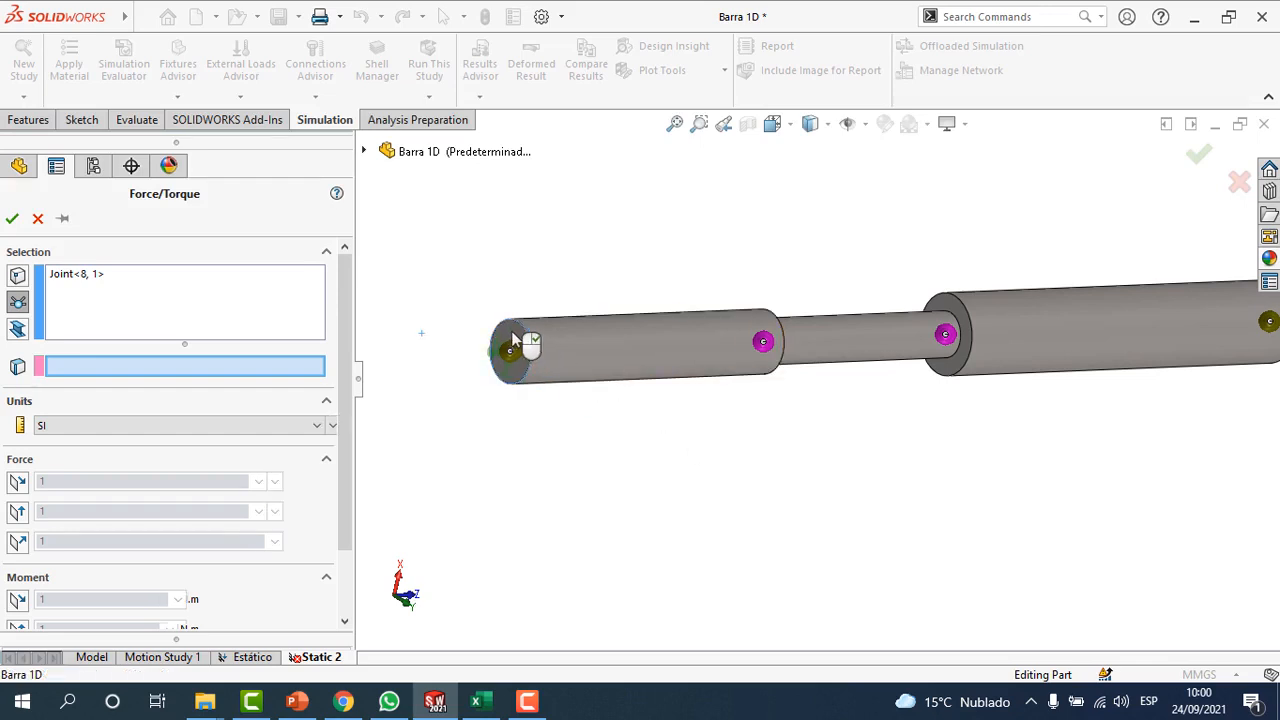
{"action": "left_click", "coordinate": [511, 335]}
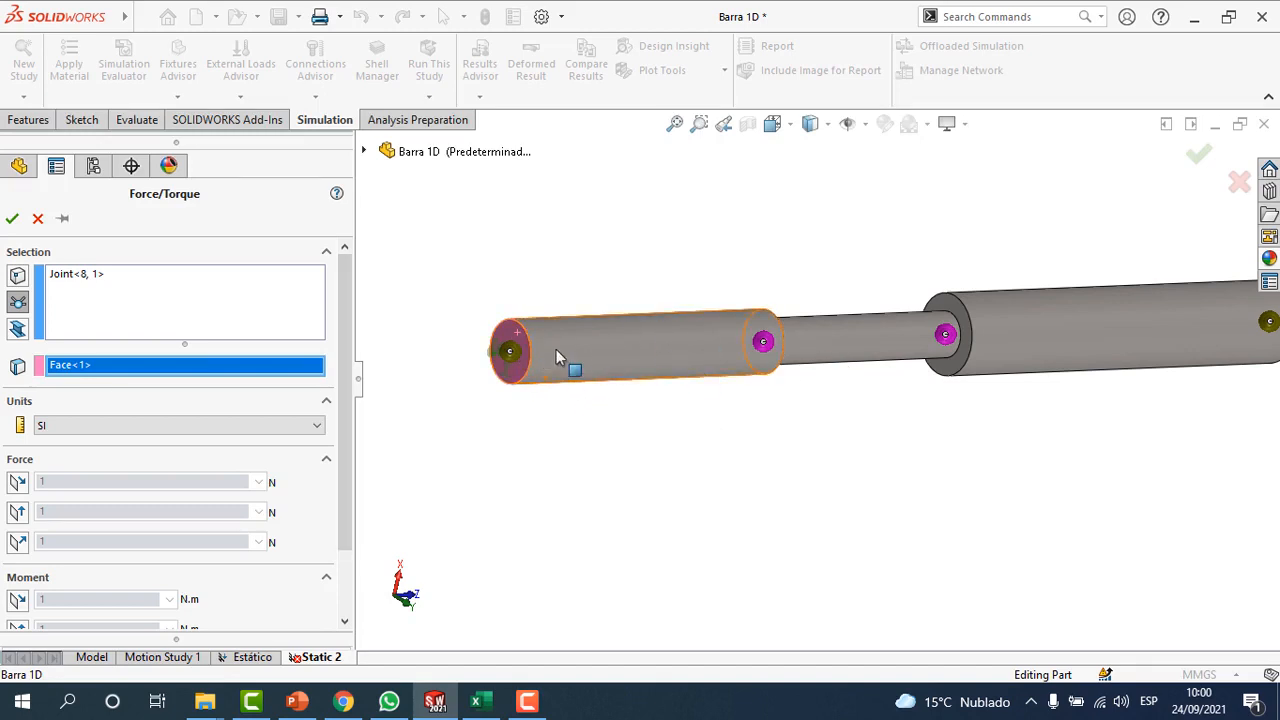
Step: Set the force component normal to the reference face to 50000 N and accept the load
{"action": "middle_click_drag", "start_coordinate": [803, 450], "coordinate": [705, 485]}
{"action": "scroll", "coordinate": [870, 482], "scroll_direction": "up", "scroll_amount": 4}
{"action": "scroll", "coordinate": [870, 482], "scroll_direction": "down", "scroll_amount": 2}
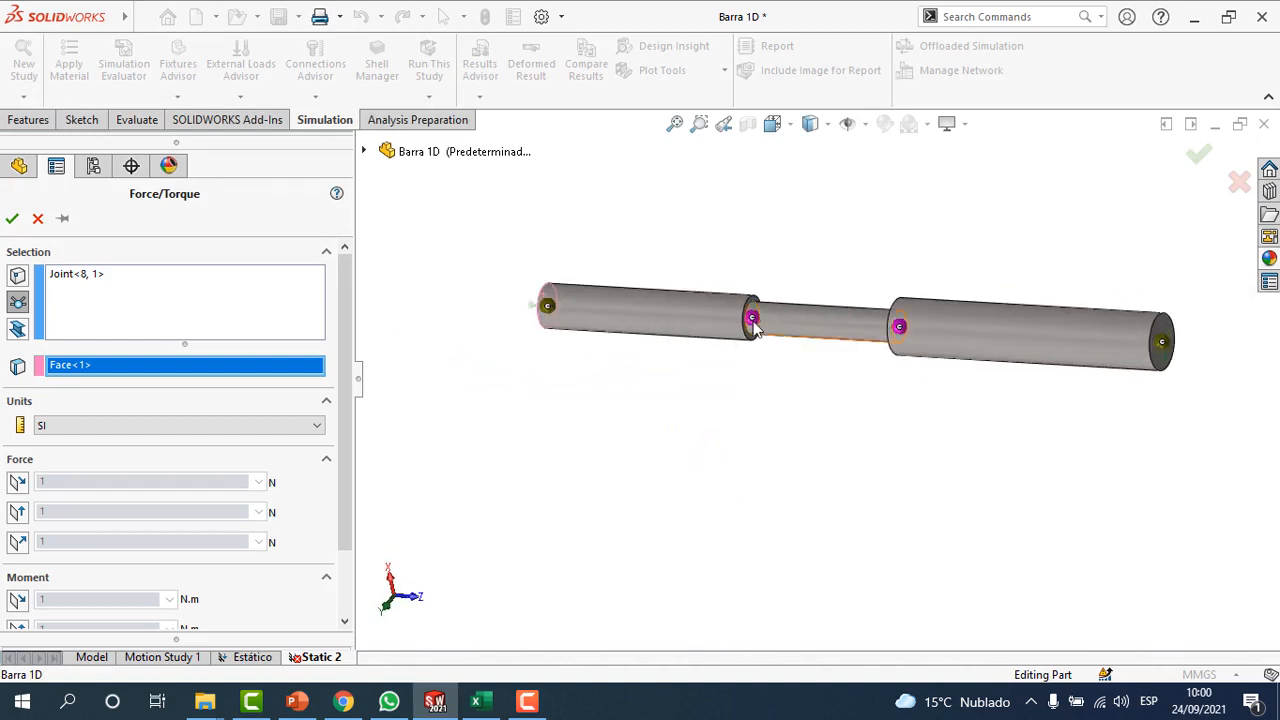
{"action": "scroll", "coordinate": [772, 308], "scroll_direction": "down", "scroll_amount": 2}
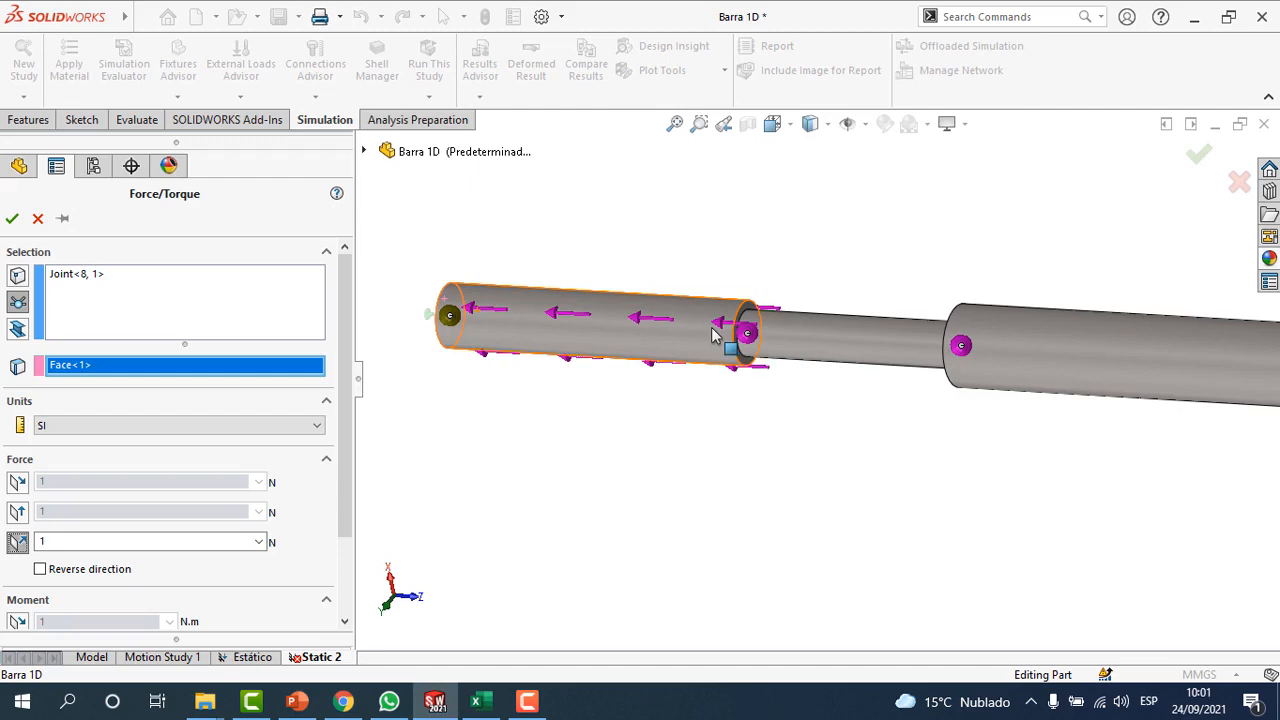
{"action": "left_click", "coordinate": [72, 540]}
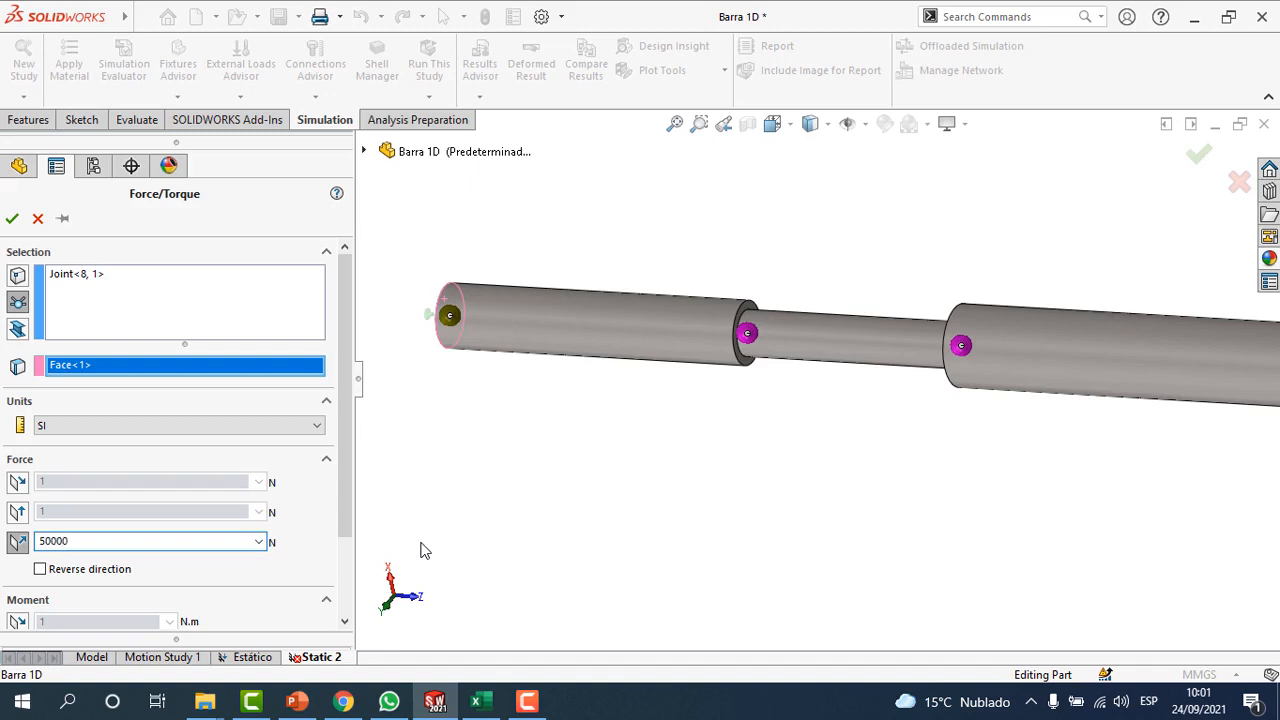
{"action": "left_click", "coordinate": [12, 219]}
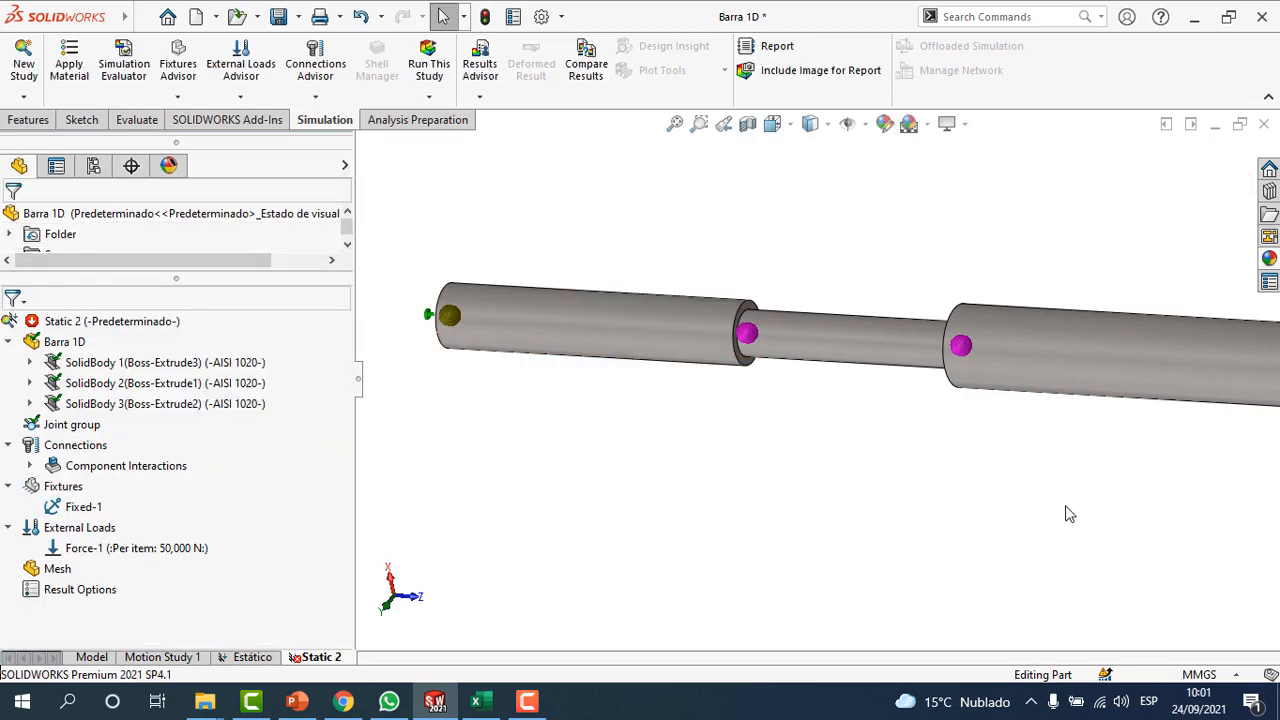
Step: Start a second force load on the joint between the thin middle segment and the larger outer segment
{"action": "scroll", "coordinate": [1070, 514], "scroll_direction": "up", "scroll_amount": 2}
{"action": "middle_click_drag", "start_coordinate": [1074, 514], "coordinate": [1120, 500]}
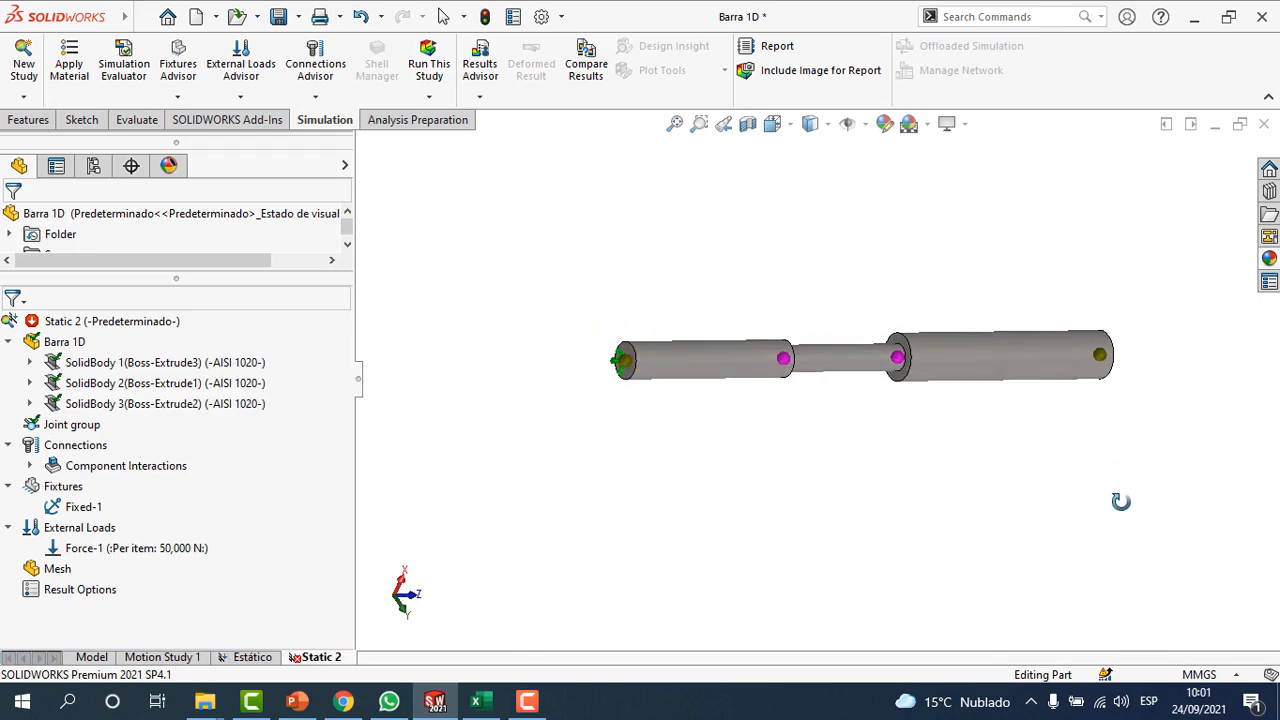
{"action": "right_click", "coordinate": [62, 533]}
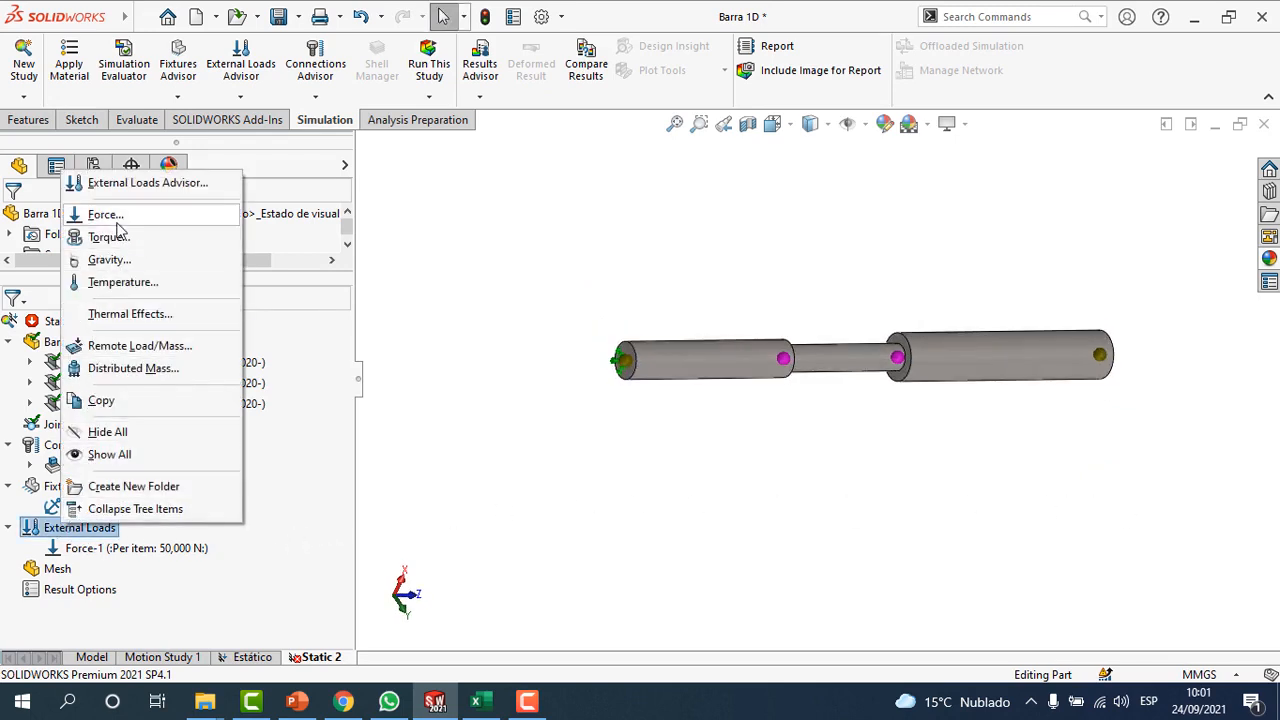
{"action": "left_click", "coordinate": [116, 220]}
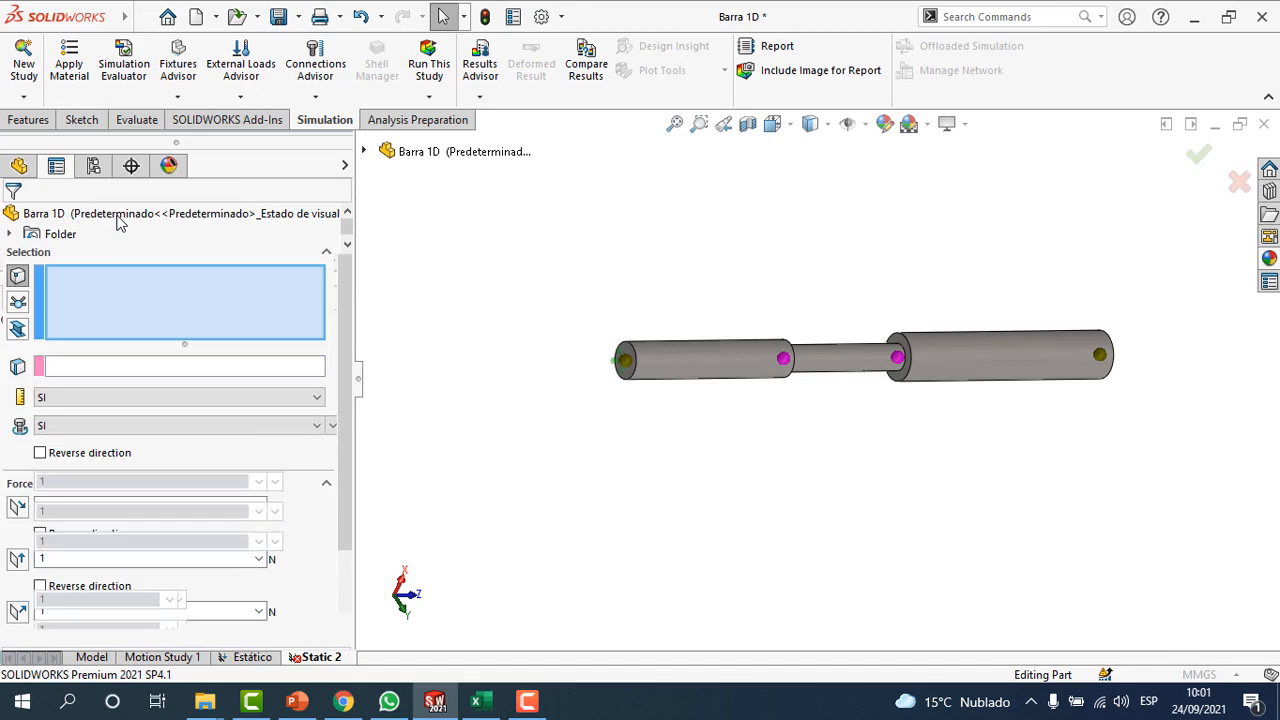
{"action": "left_click", "coordinate": [18, 302]}
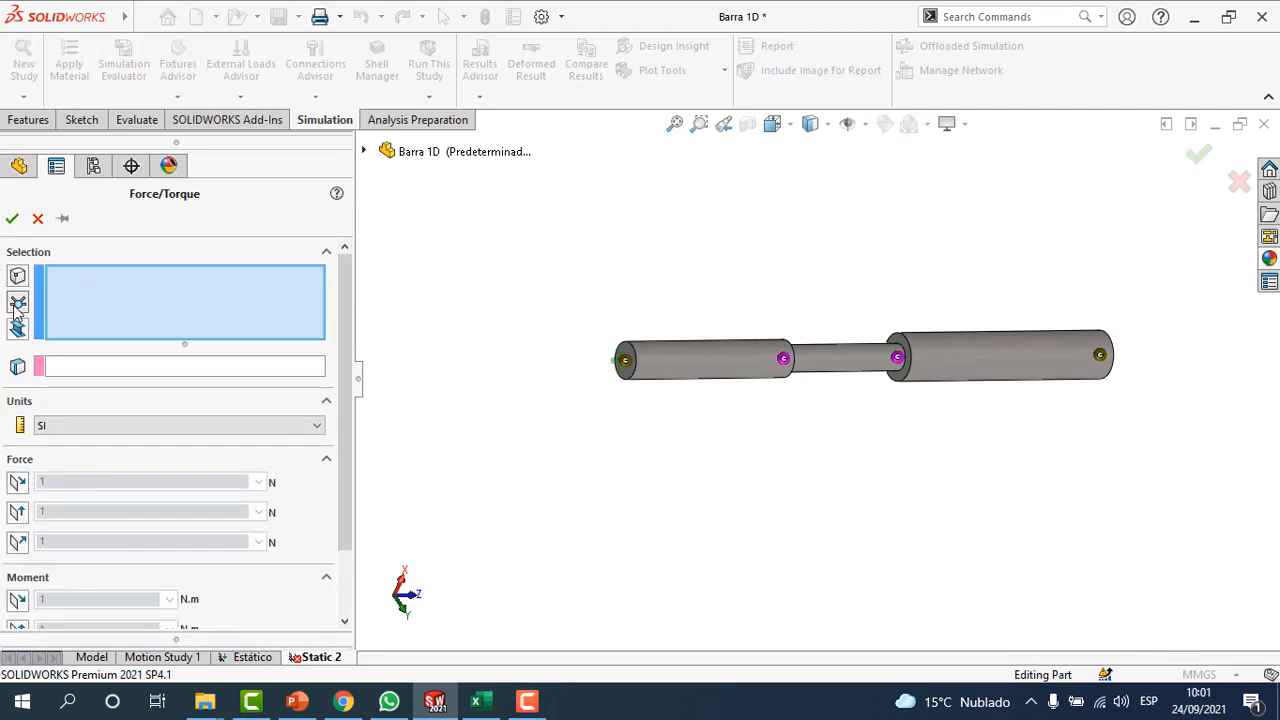
{"action": "scroll", "coordinate": [981, 367], "scroll_direction": "down", "scroll_amount": 2}
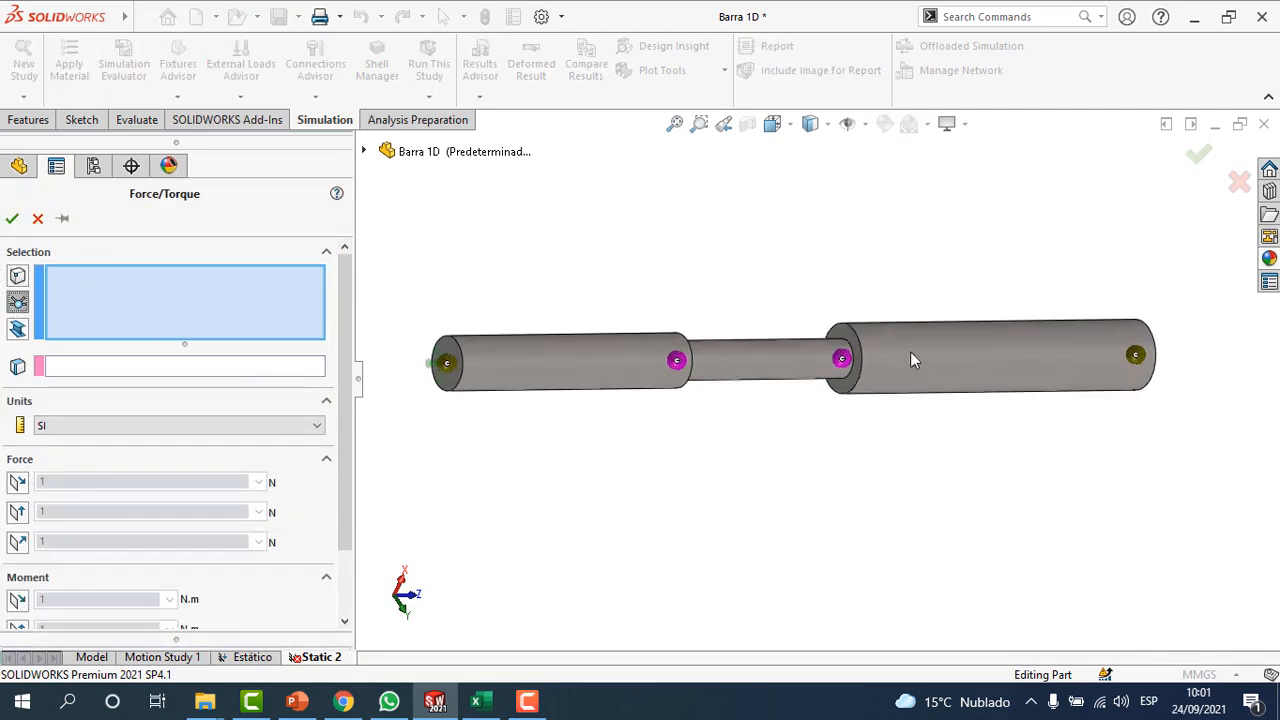
{"action": "left_click", "coordinate": [843, 362]}
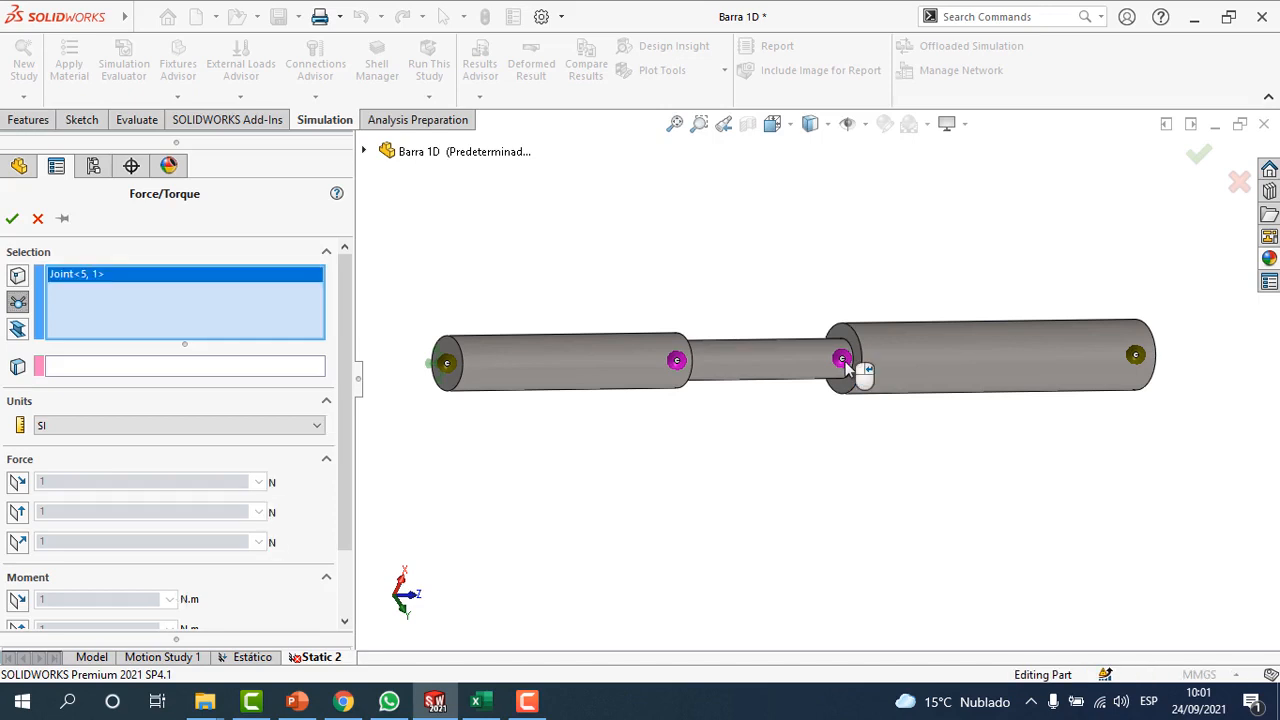
Step: Use the shoulder face of the larger segment as the direction reference for the second force
{"action": "left_click", "coordinate": [145, 367]}
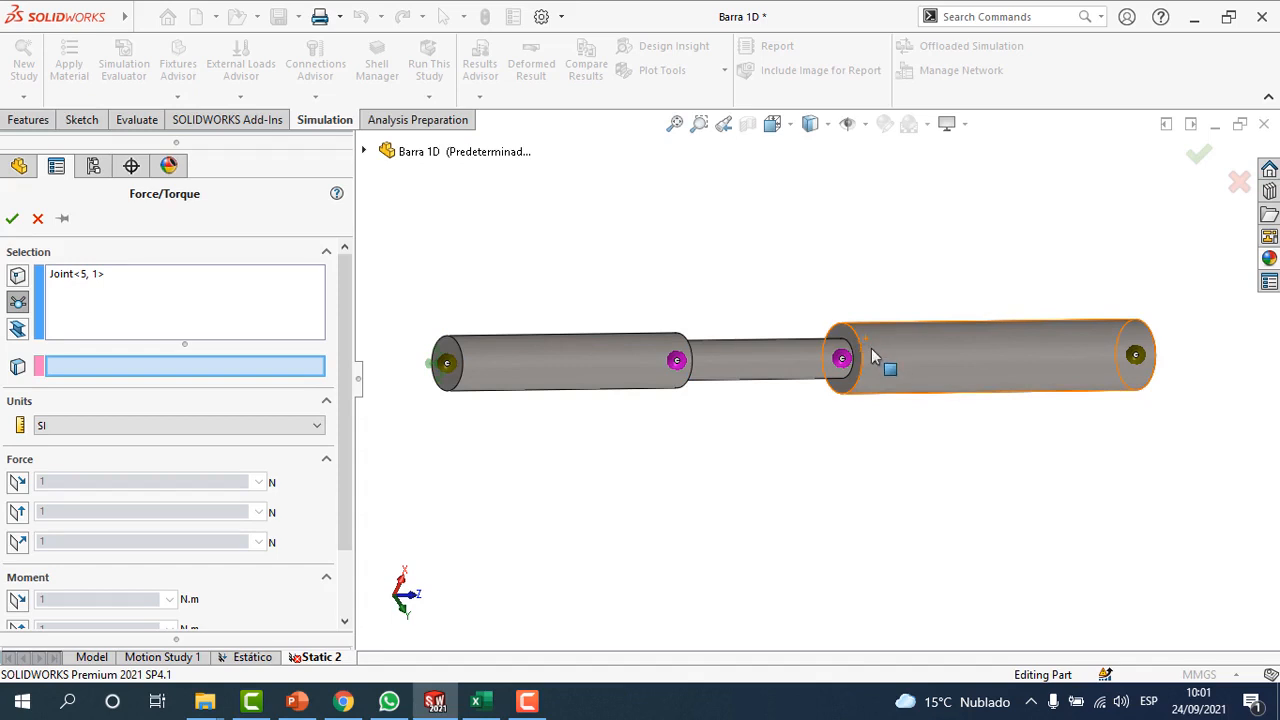
{"action": "scroll", "coordinate": [871, 348], "scroll_direction": "down", "scroll_amount": 4}
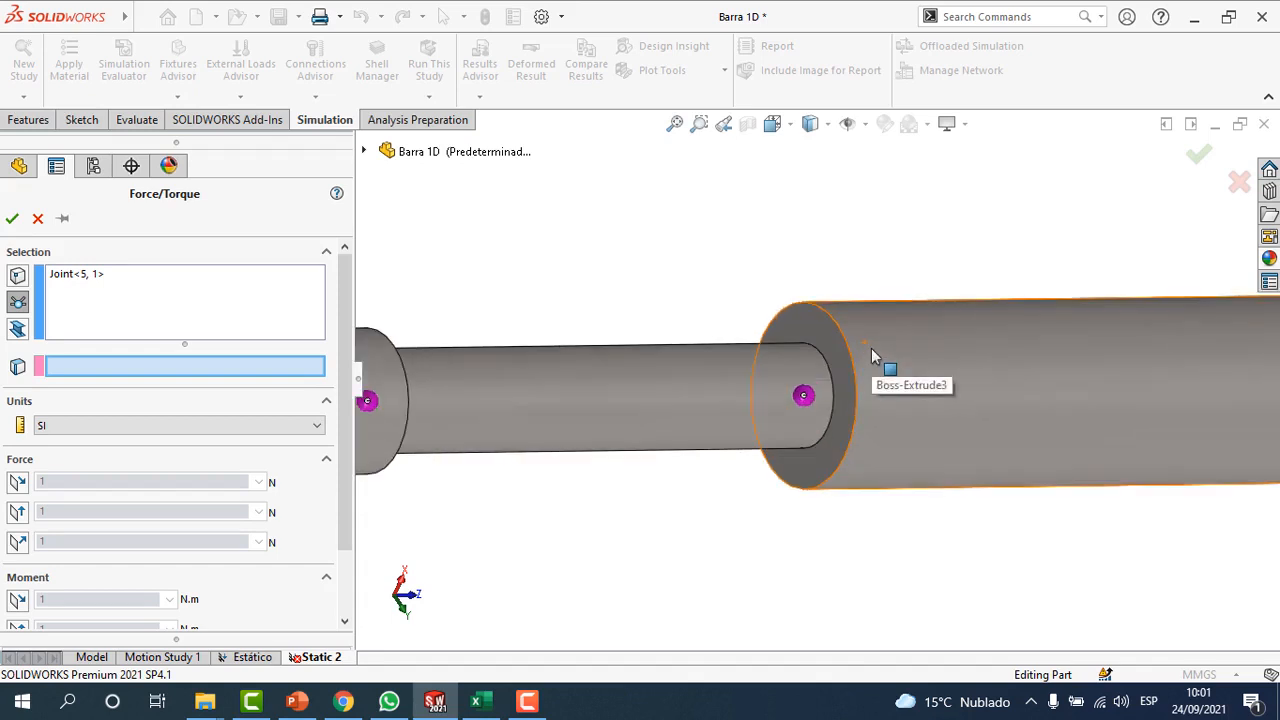
{"action": "left_click", "coordinate": [818, 338]}
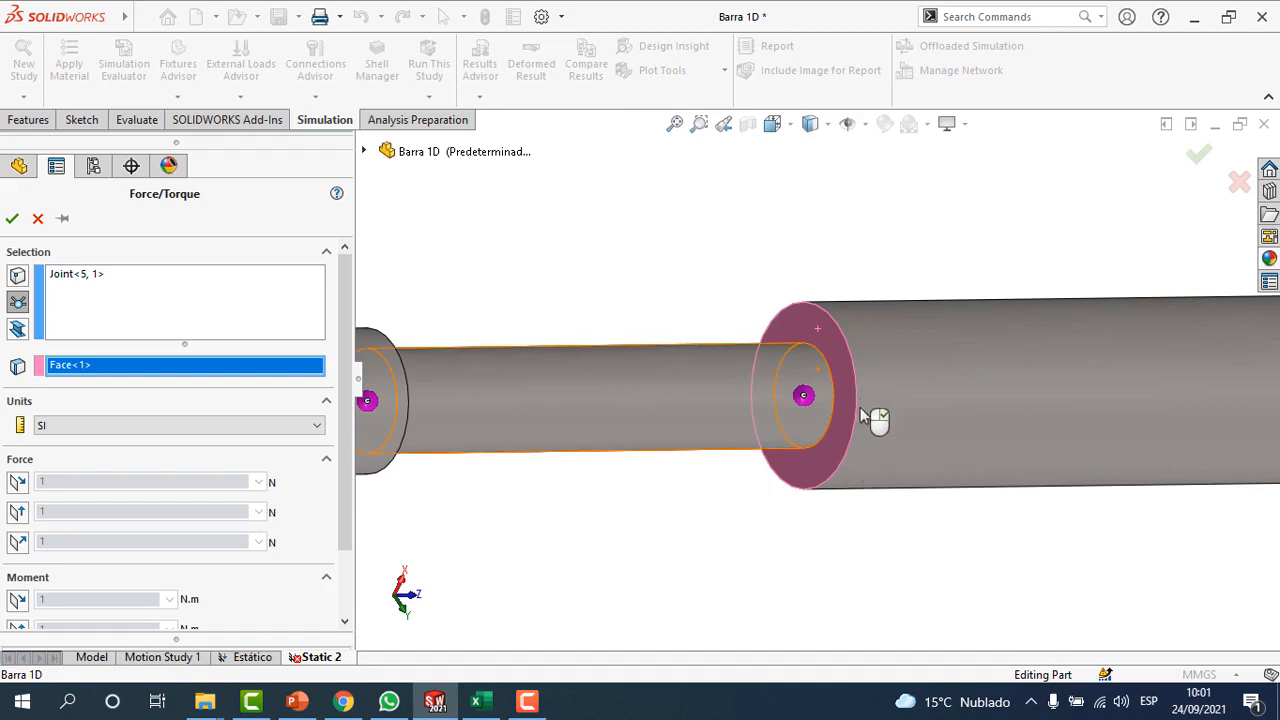
{"action": "scroll", "coordinate": [975, 567], "scroll_direction": "up", "scroll_amount": 5}
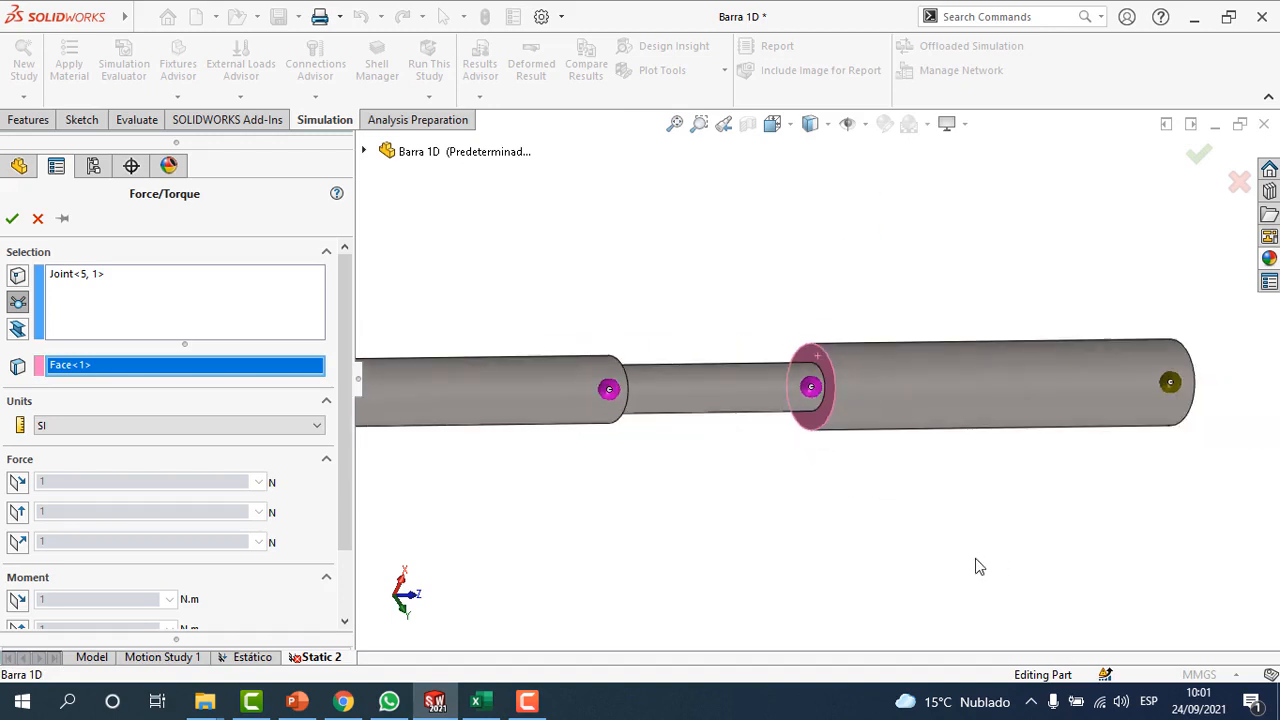
Step: Set the second force's component normal to the reference face to 100000 N in the reversed direction and accept the load
{"action": "left_click", "coordinate": [22, 548]}
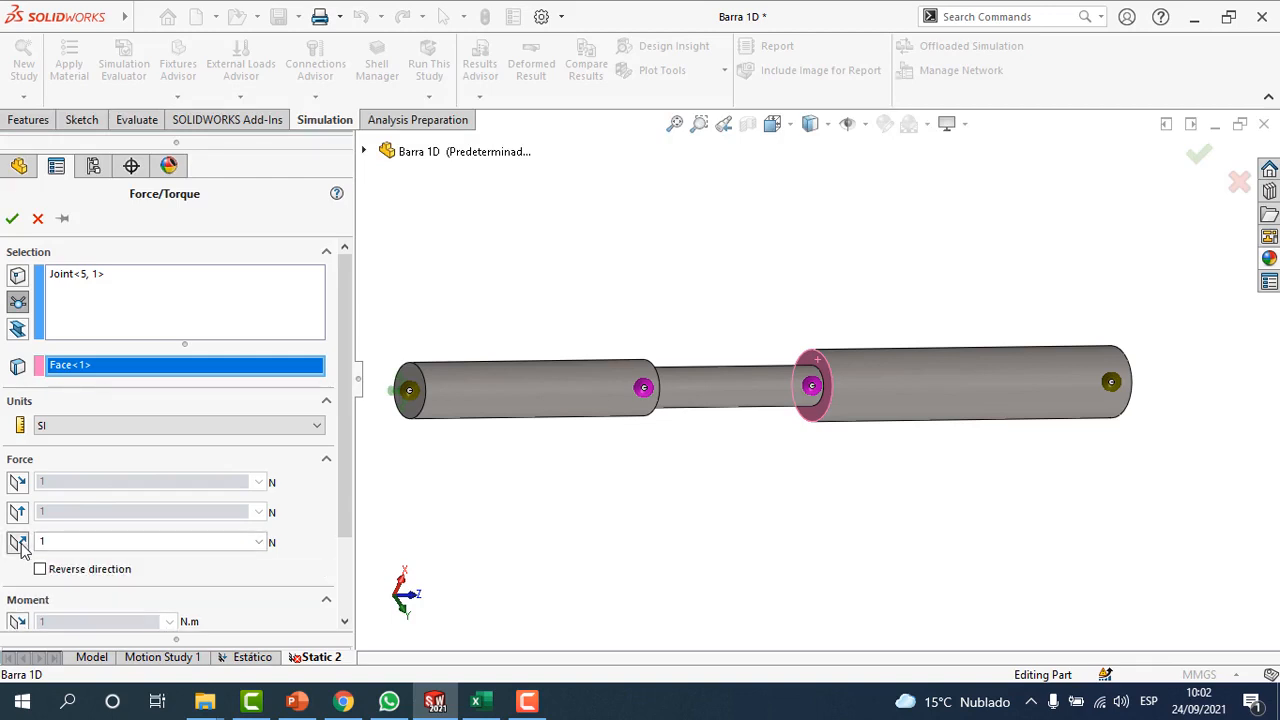
{"action": "left_click", "coordinate": [99, 543]}
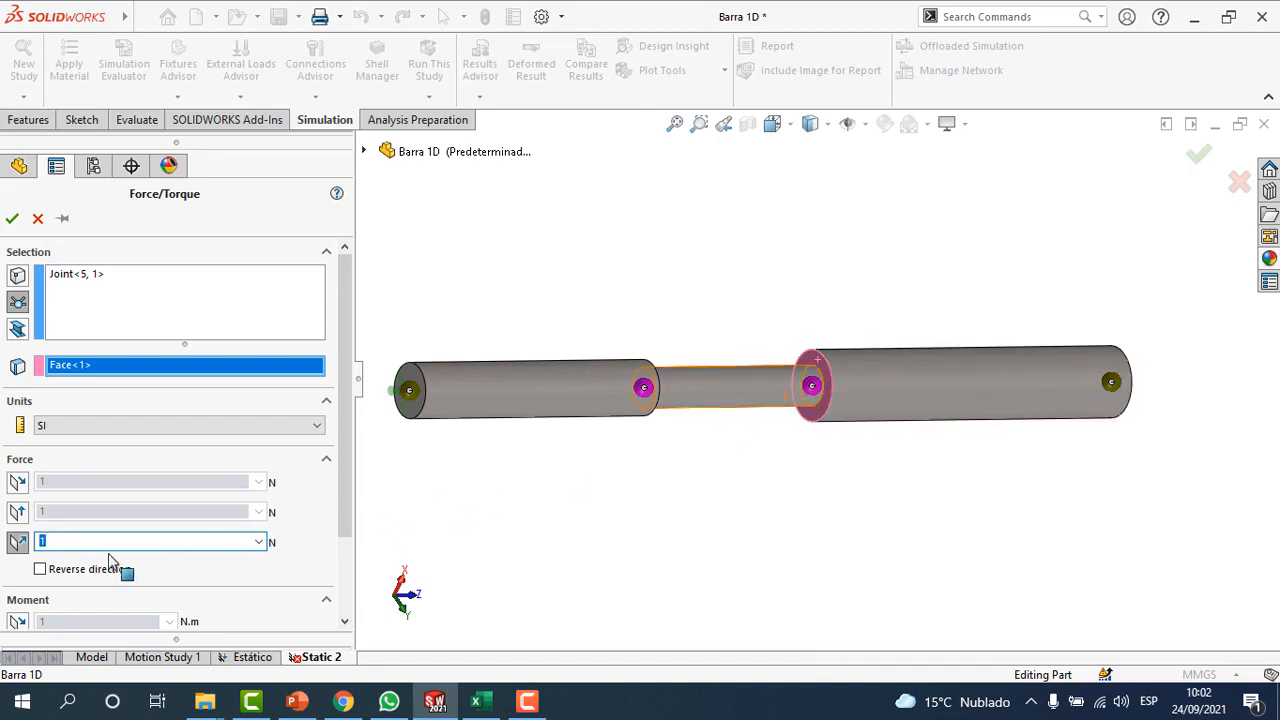
{"action": "left_click", "coordinate": [40, 569]}
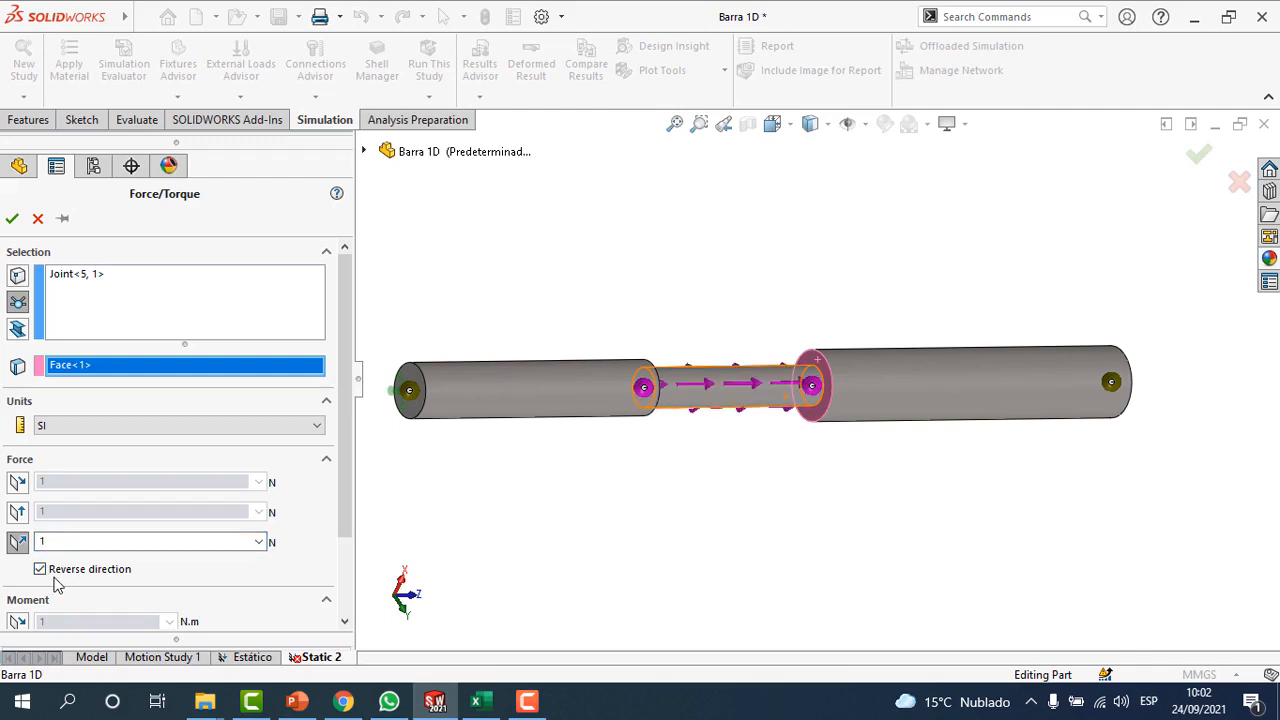
{"action": "left_click", "coordinate": [73, 541]}
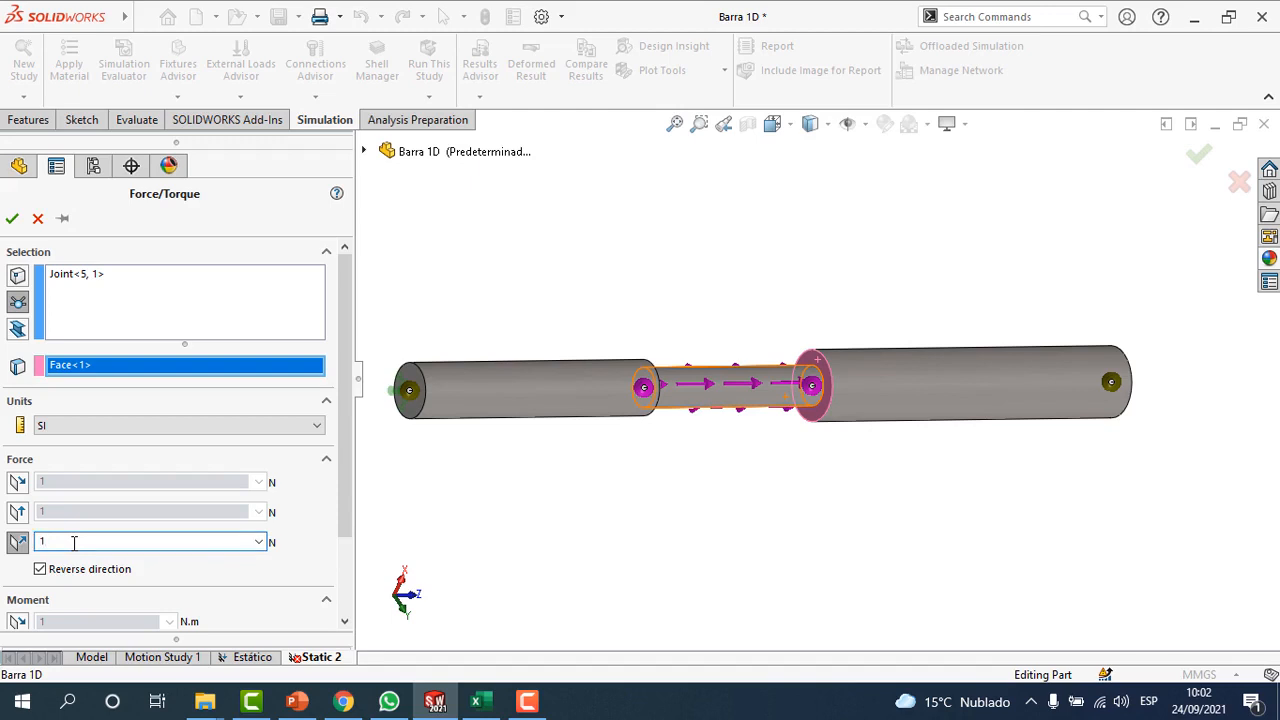
{"action": "type", "text": "100000"}
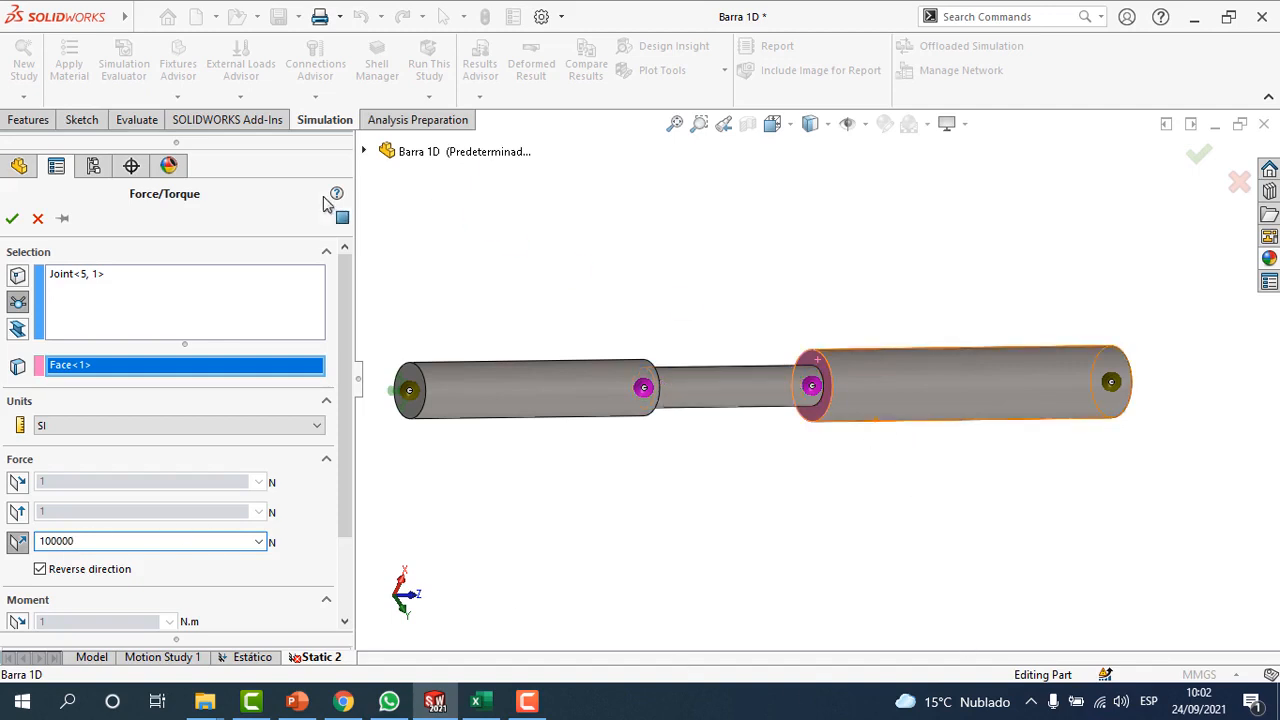
{"action": "left_click", "coordinate": [12, 219]}
Step: Create the beam mesh of the stepped bar for the Static 2 study
{"action": "middle_click_drag", "start_coordinate": [900, 451], "coordinate": [788, 522]}
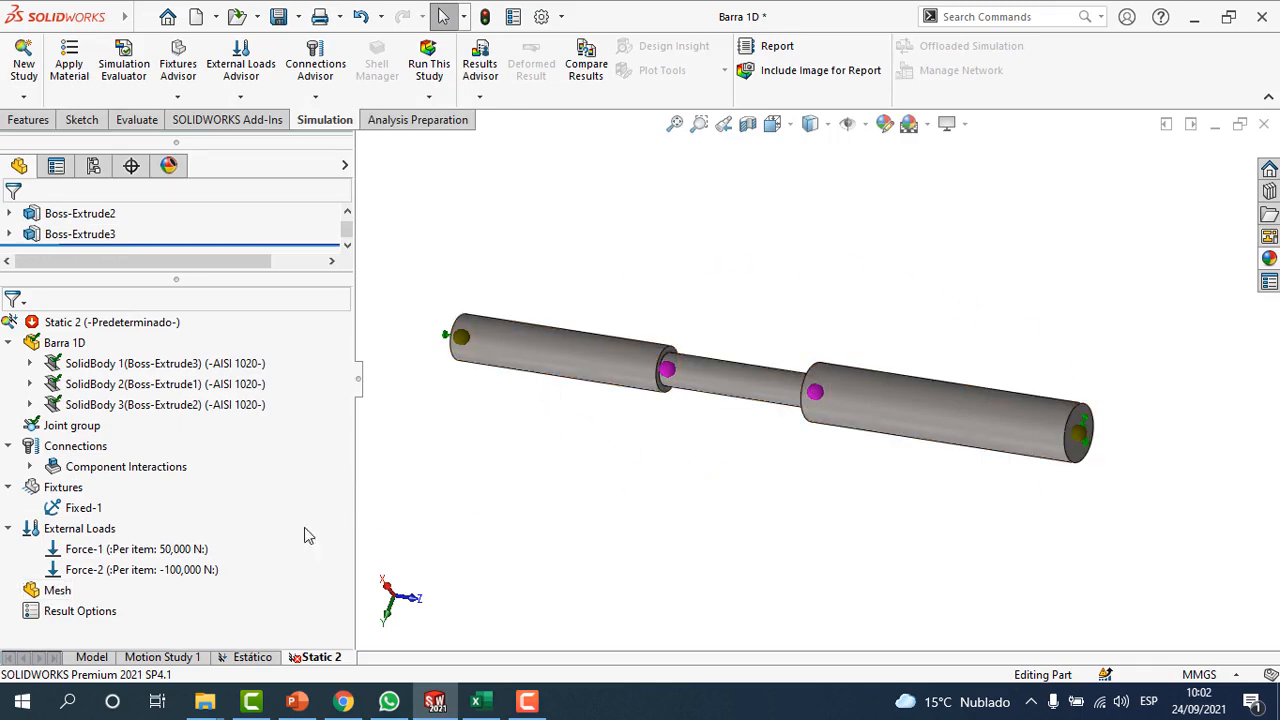
{"action": "right_click", "coordinate": [62, 590]}
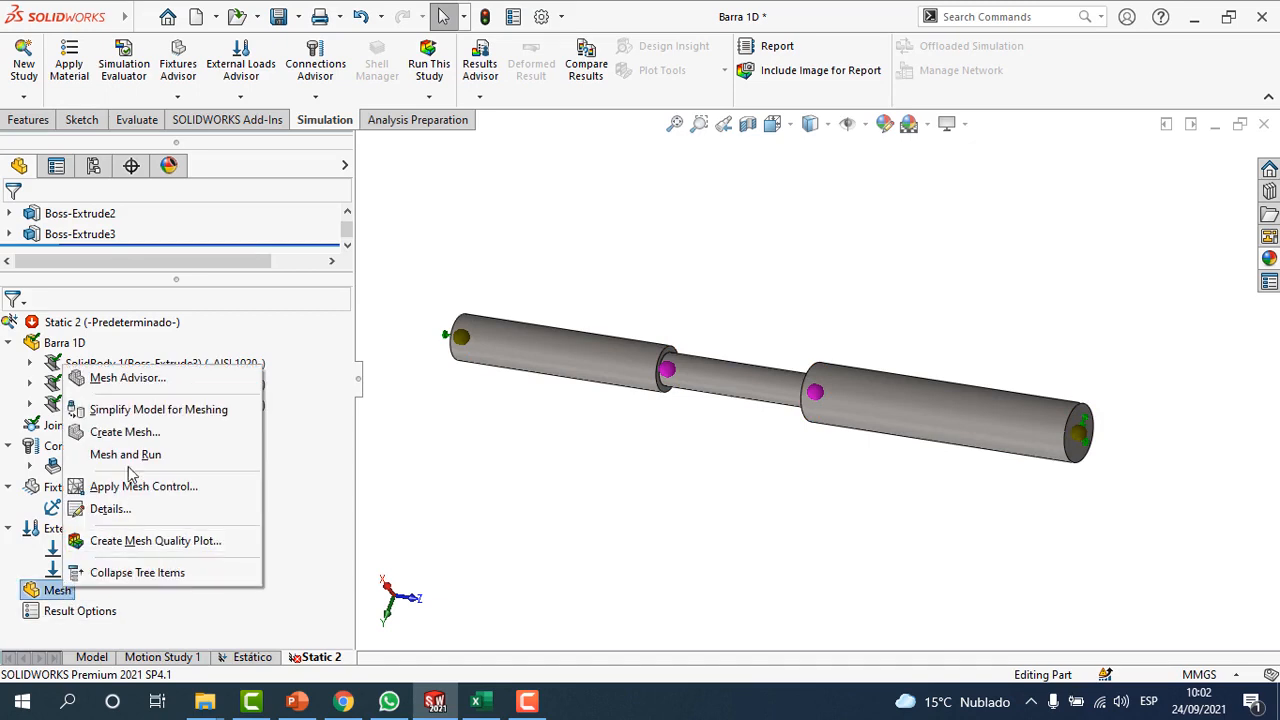
{"action": "left_click", "coordinate": [125, 431]}
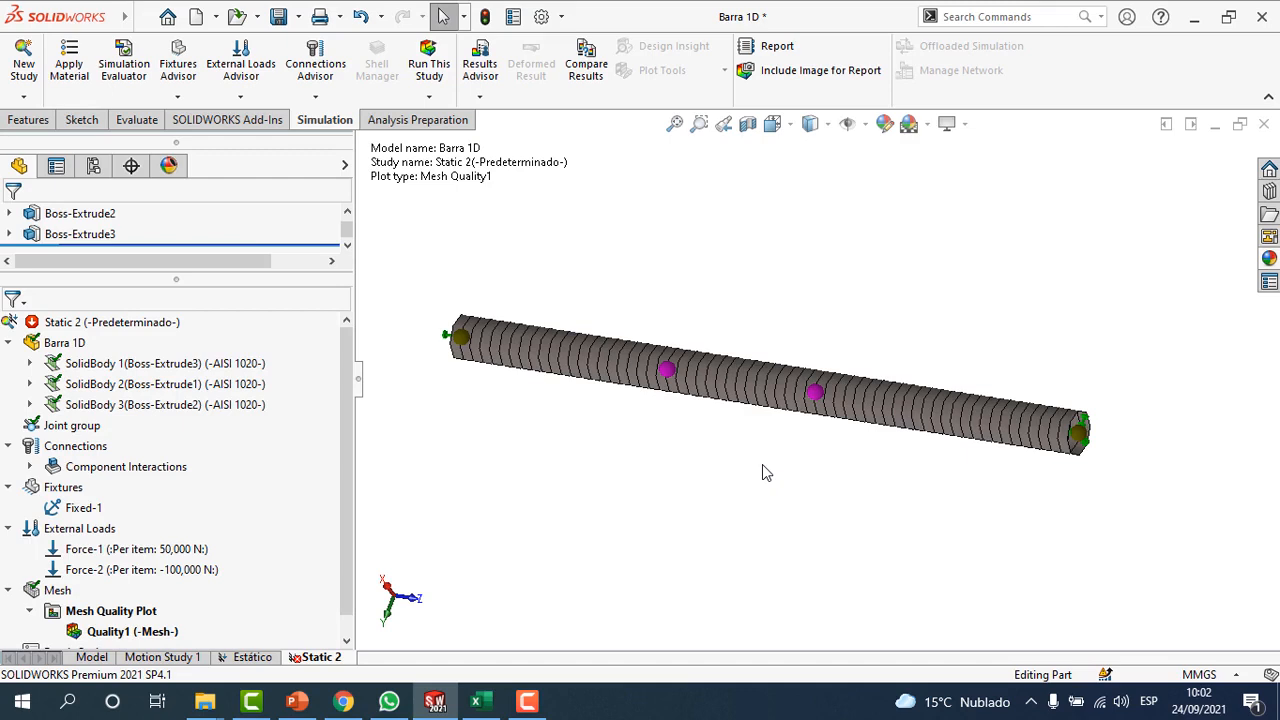
Step: Examine the beam mesh along the bar, compare it with the solid geometry in the model view, and return to Static 2
{"action": "middle_click_drag", "start_coordinate": [911, 471], "coordinate": [886, 460]}
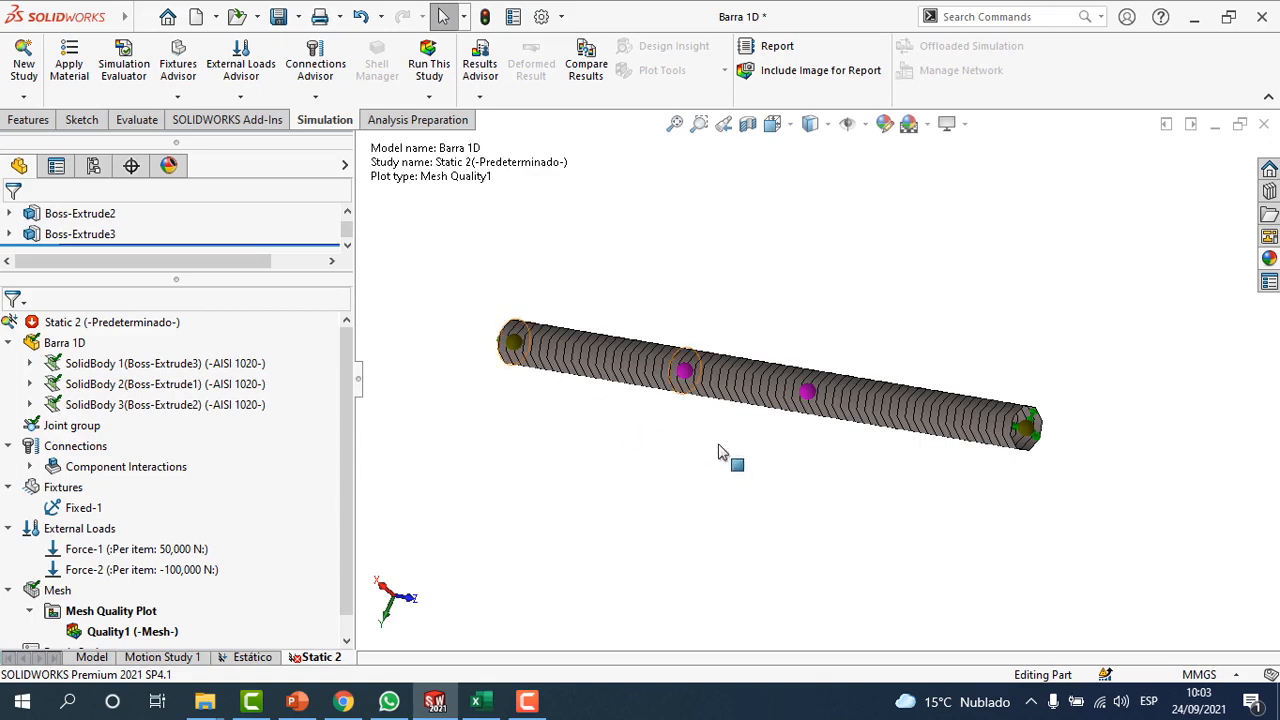
{"action": "scroll", "coordinate": [852, 464], "scroll_direction": "down", "scroll_amount": 1}
{"action": "middle_click_drag", "start_coordinate": [852, 464], "coordinate": [863, 460]}
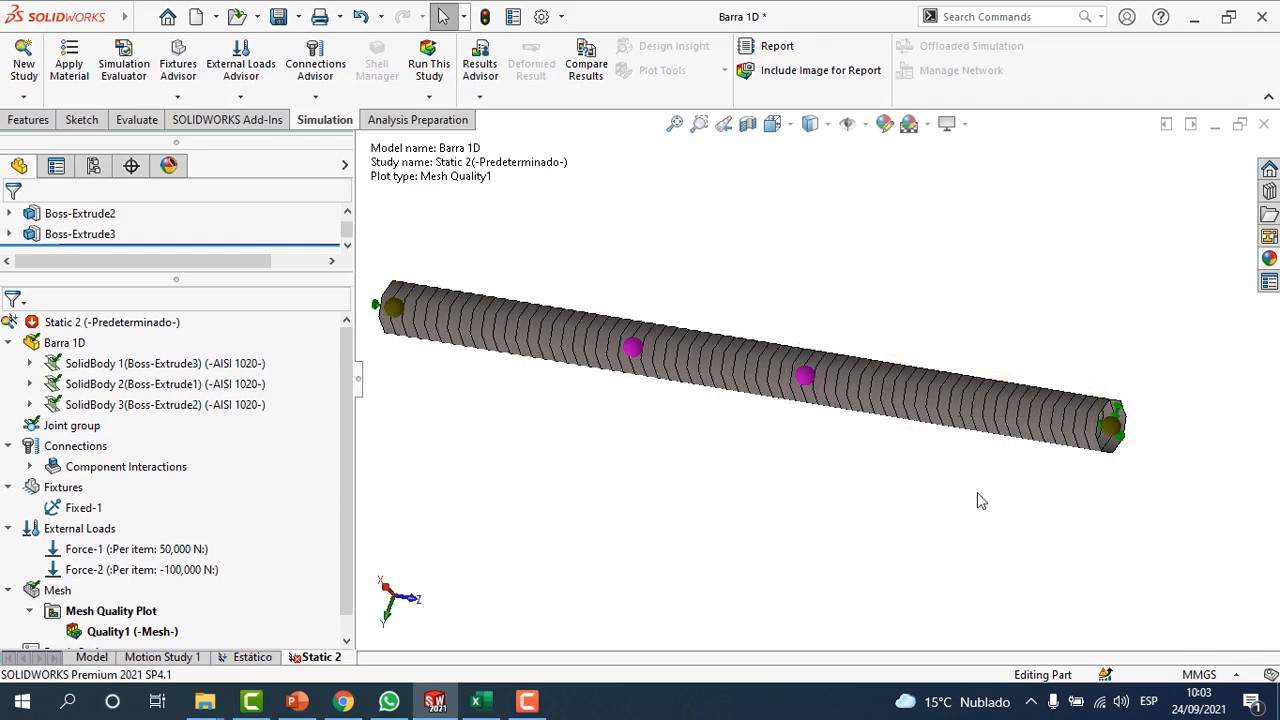
{"action": "middle_click_drag", "start_coordinate": [981, 501], "coordinate": [1010, 494]}
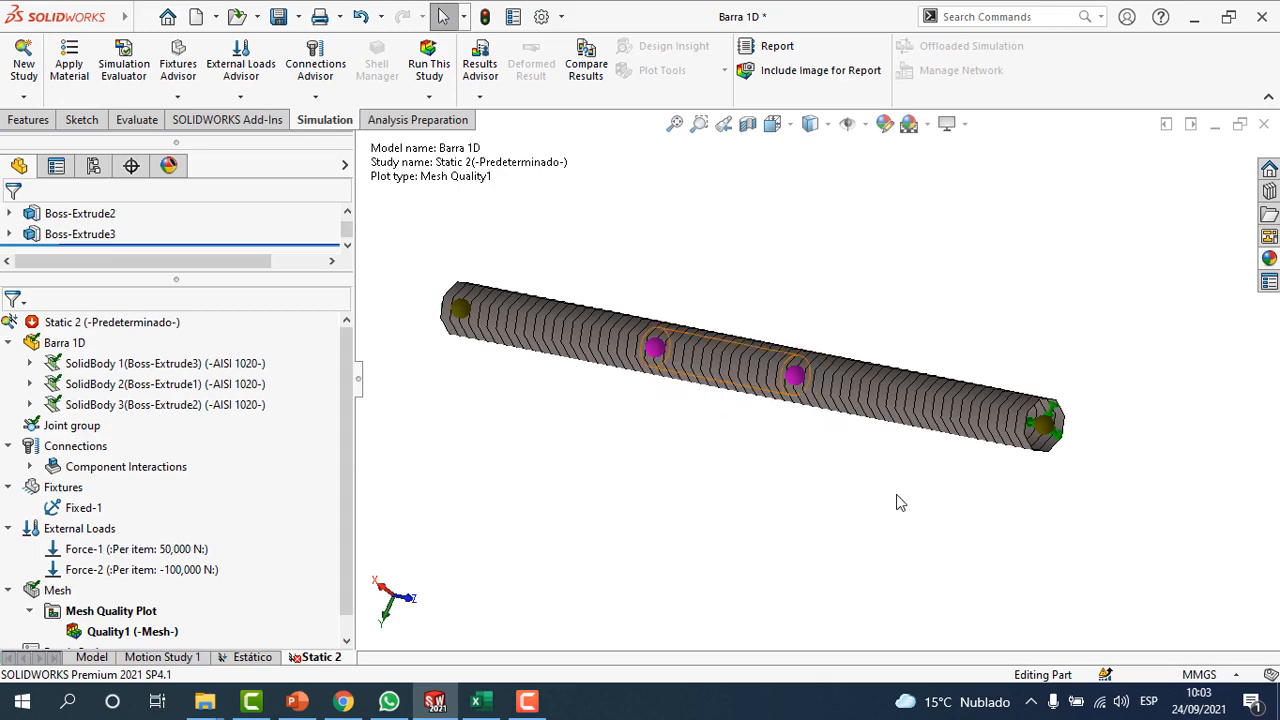
{"action": "middle_click_drag", "start_coordinate": [897, 500], "coordinate": [834, 466]}
{"action": "middle_click_drag", "start_coordinate": [731, 455], "coordinate": [785, 485]}
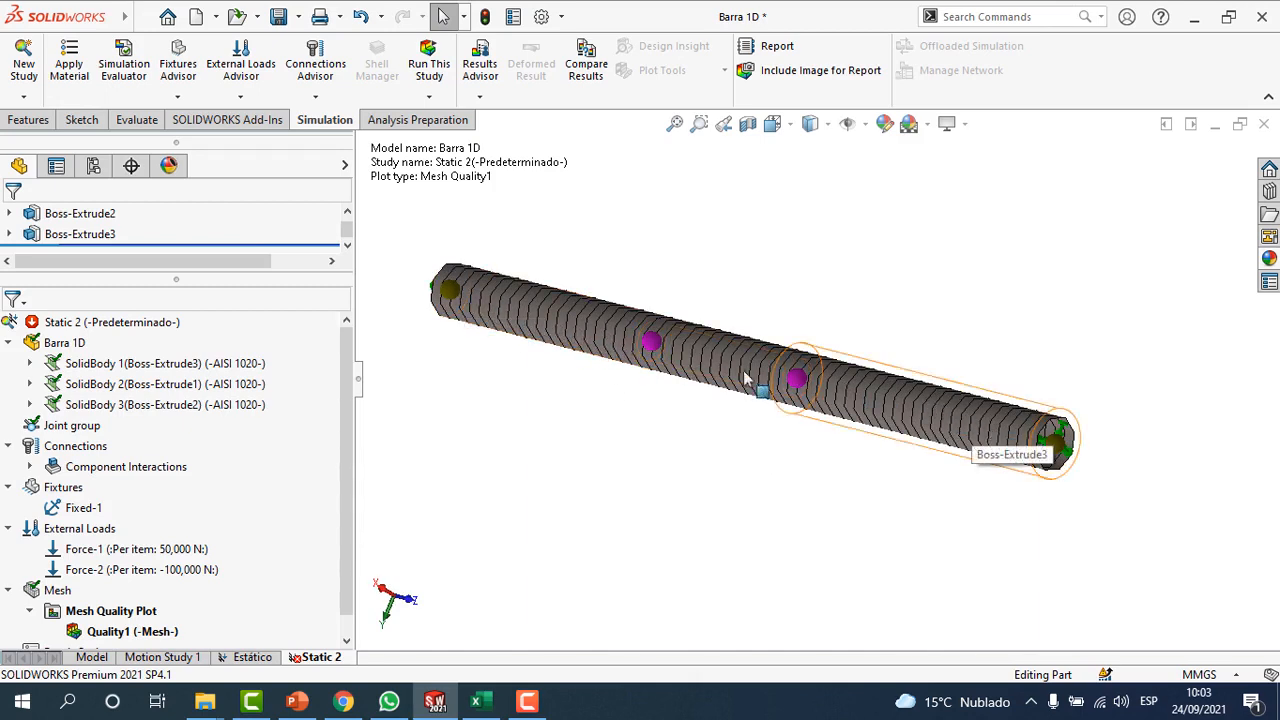
{"action": "middle_click_drag", "start_coordinate": [584, 394], "coordinate": [600, 412]}
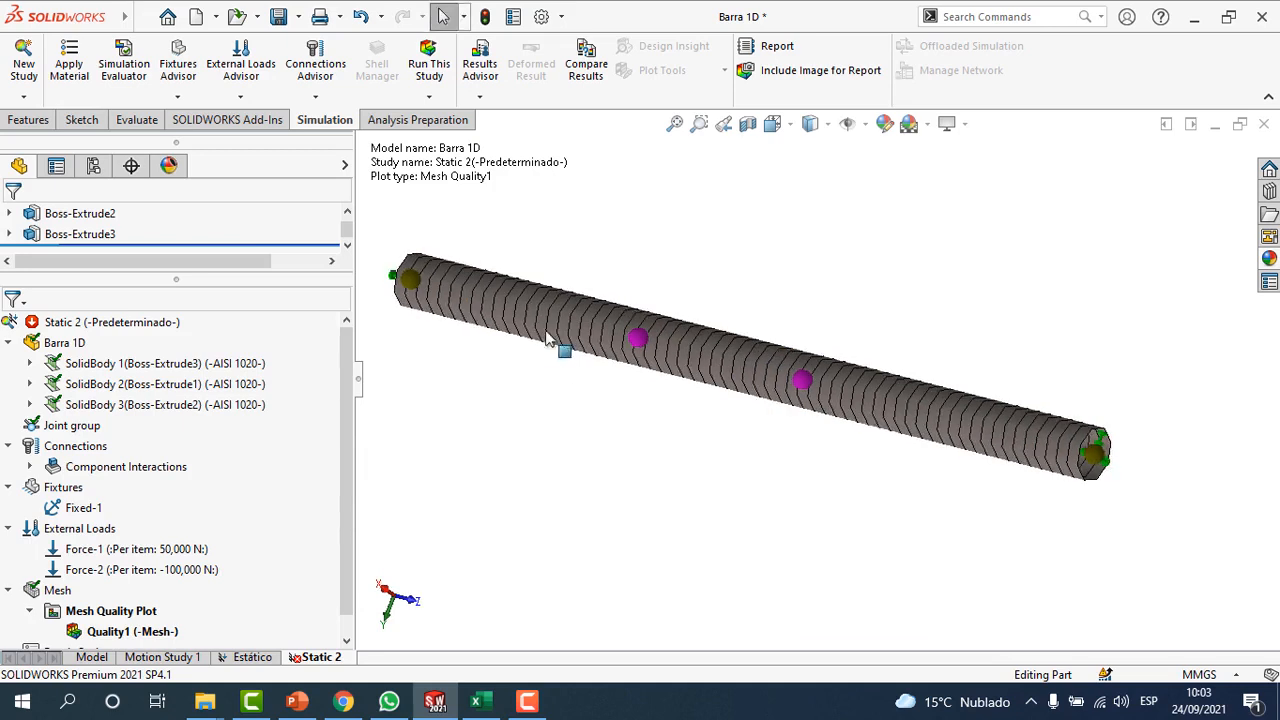
{"action": "scroll", "coordinate": [838, 436], "scroll_direction": "up", "scroll_amount": 1}
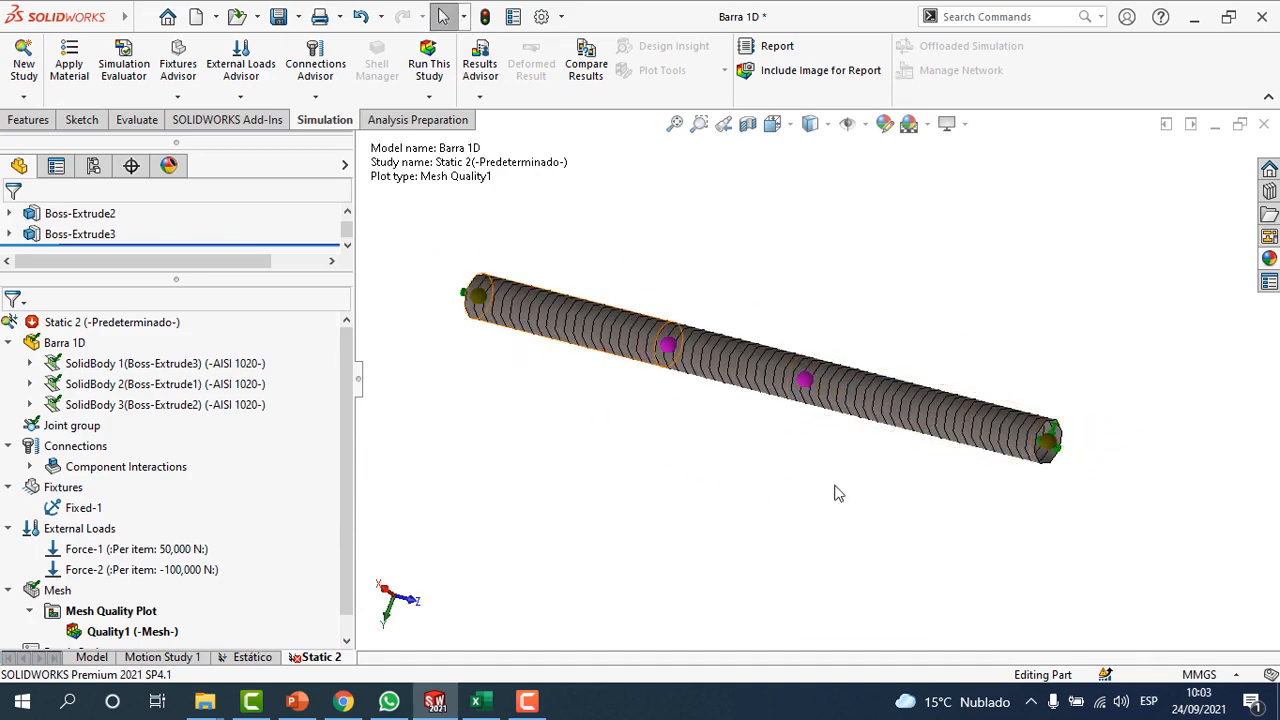
{"action": "left_click", "coordinate": [91, 657]}
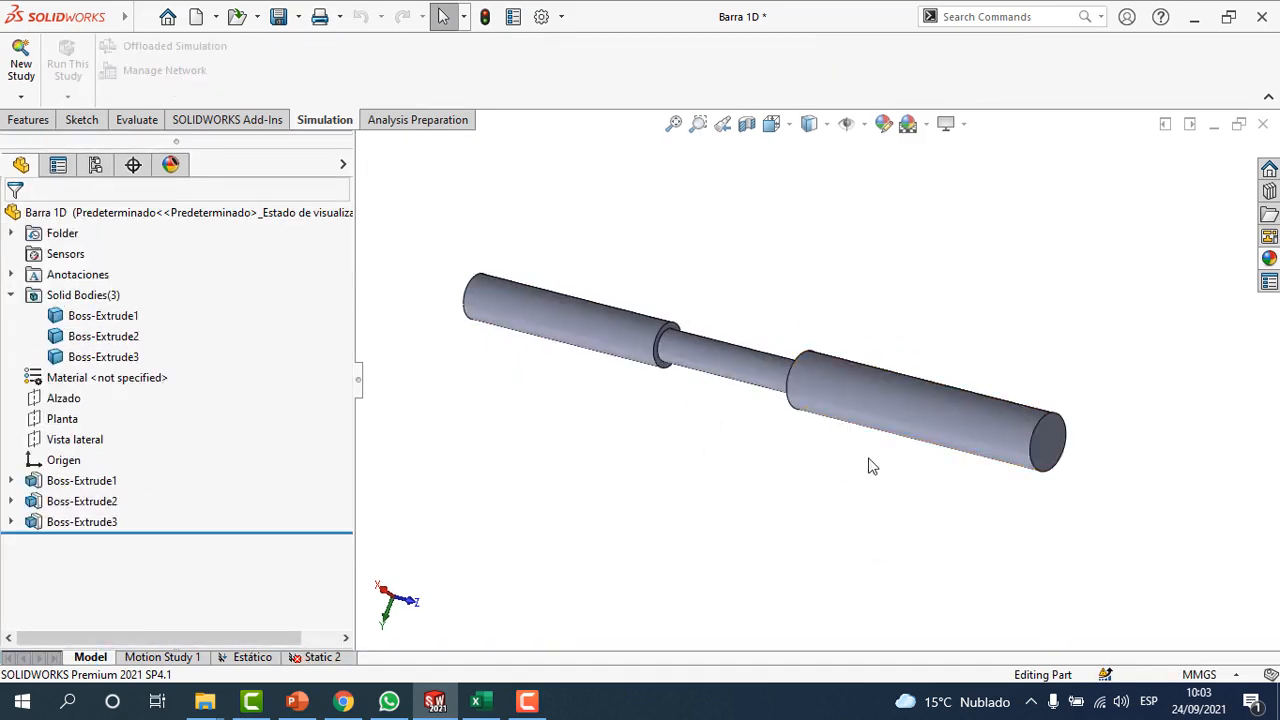
{"action": "left_click", "coordinate": [318, 657]}
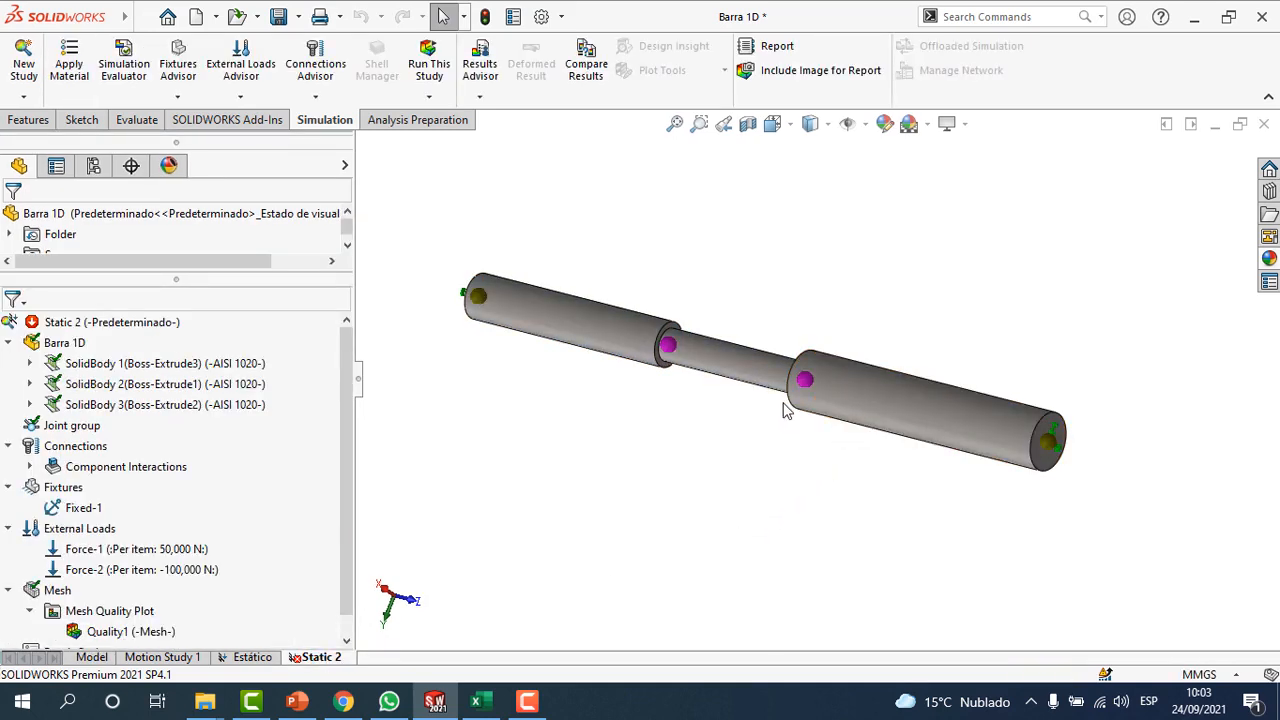
Step: Run the Static 2 study and view the upper bound axial and bending stress plot along the bar
{"action": "middle_click_drag", "start_coordinate": [766, 406], "coordinate": [870, 390]}
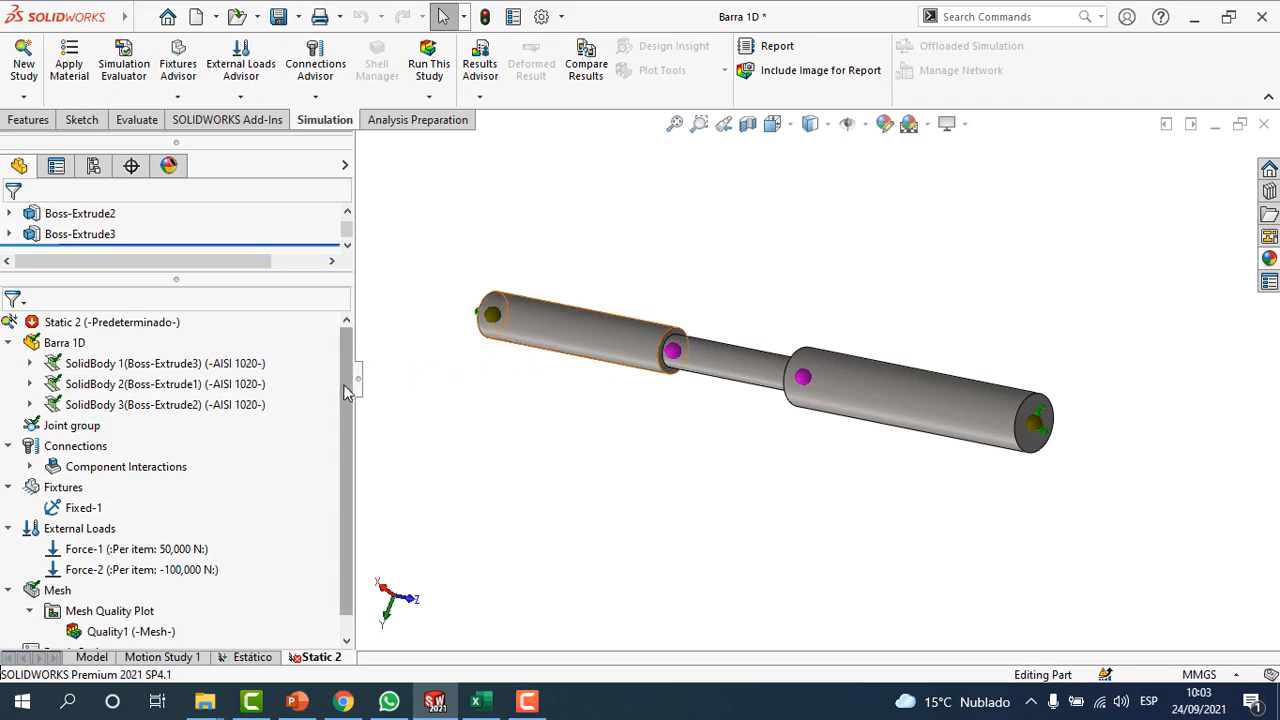
{"action": "left_click_drag", "start_coordinate": [345, 393], "coordinate": [334, 472]}
{"action": "scroll", "coordinate": [799, 466], "scroll_direction": "up", "scroll_amount": 1}
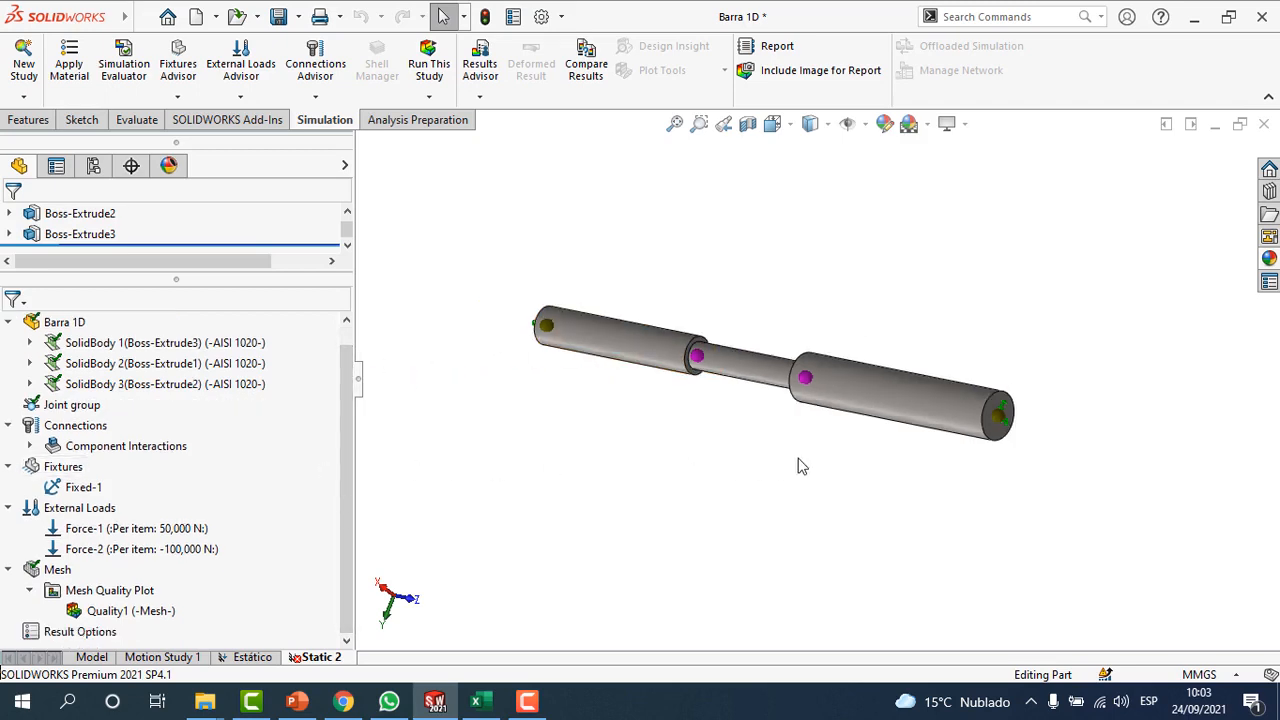
{"action": "scroll", "coordinate": [855, 348], "scroll_direction": "down", "scroll_amount": 1}
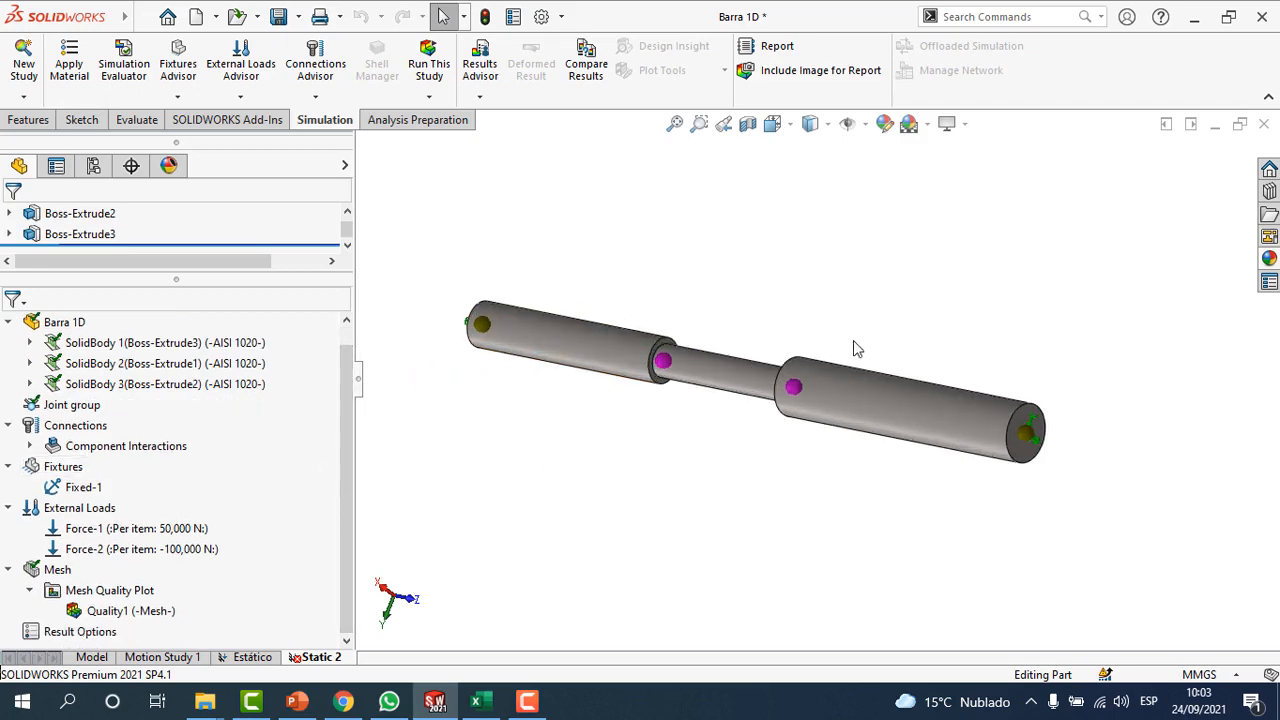
{"action": "left_click", "coordinate": [433, 62]}
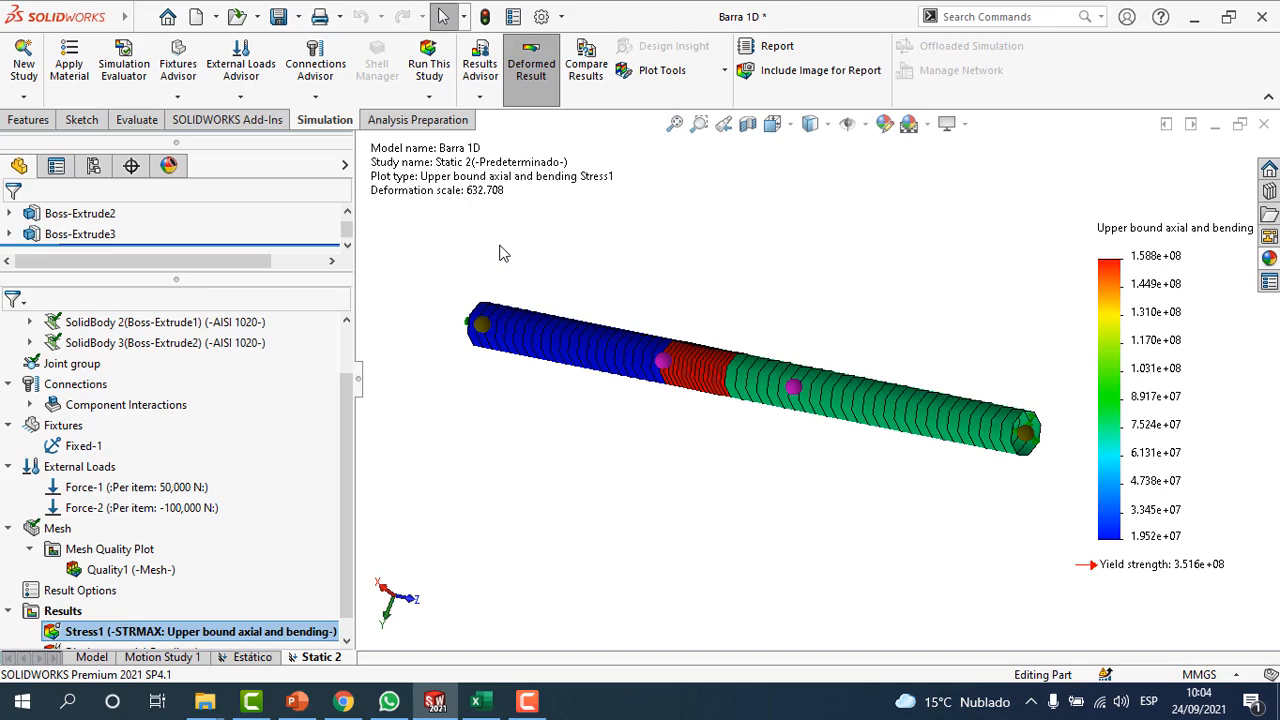
{"action": "middle_click_drag", "start_coordinate": [600, 423], "coordinate": [651, 410]}
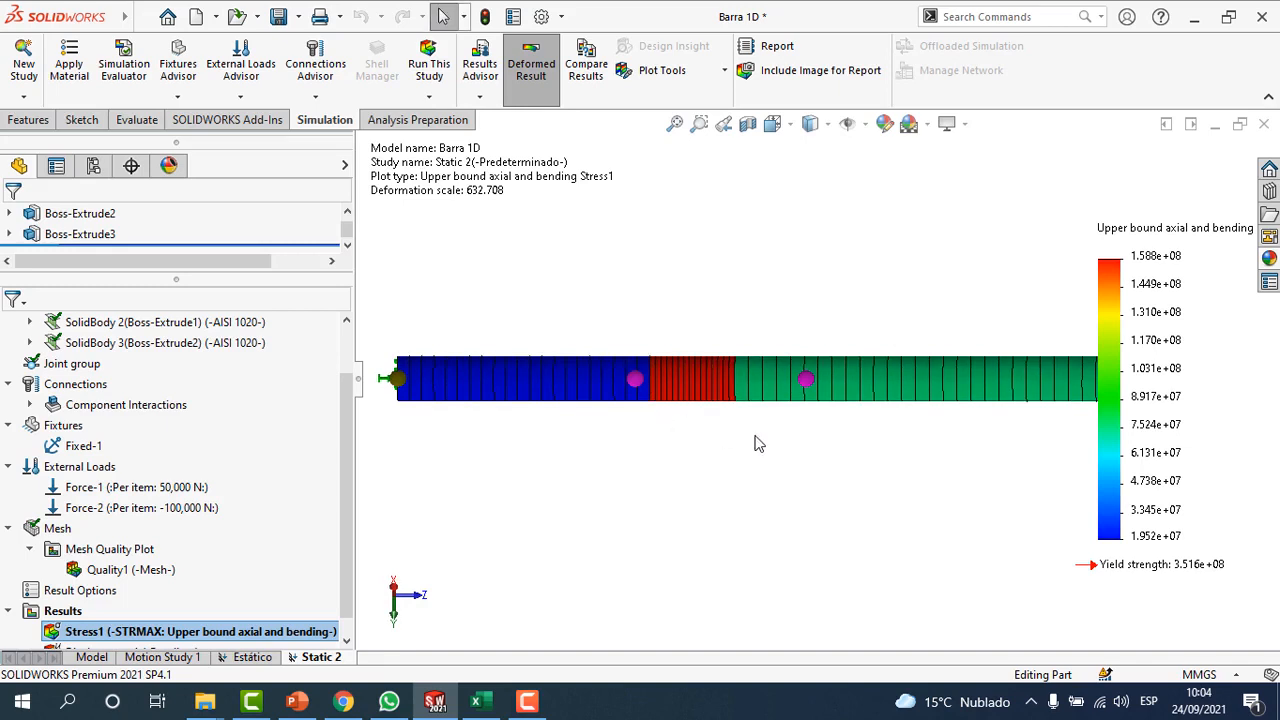
{"action": "middle_click_drag", "start_coordinate": [969, 482], "coordinate": [912, 541]}
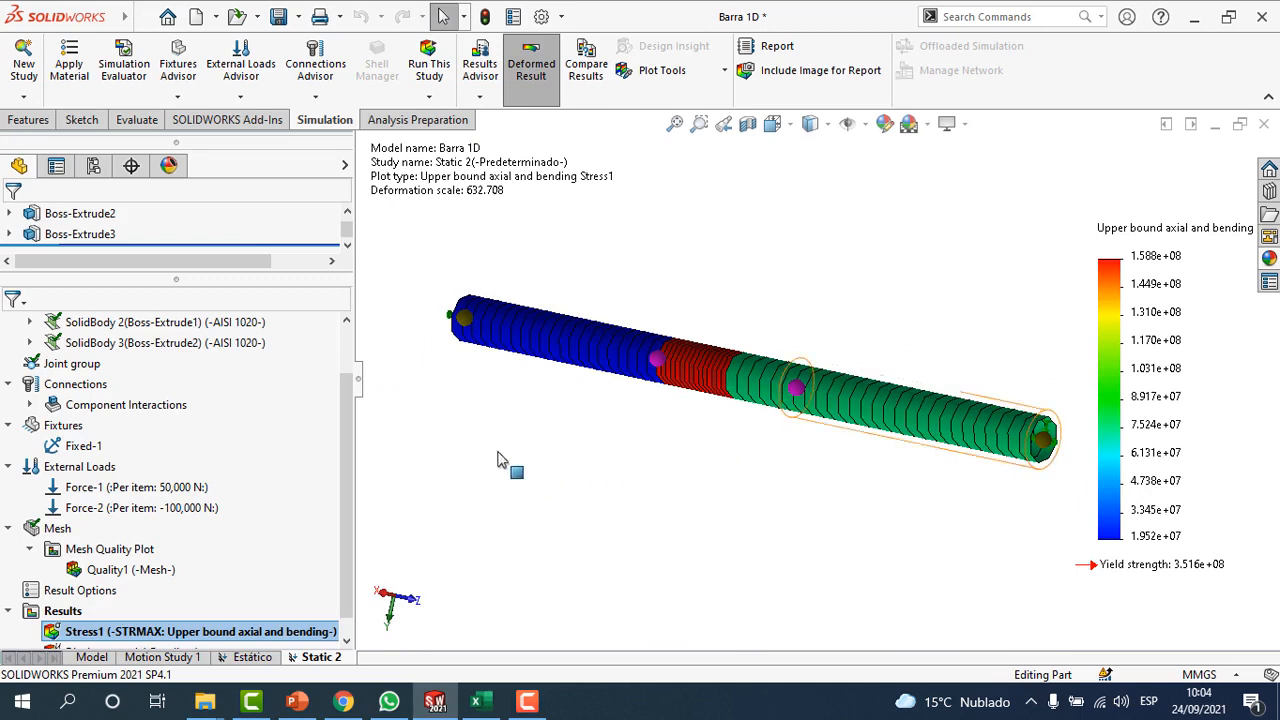
Step: Edit the Stress1 plot definition to use N/mm^2 (MPa) units and a true-scale deformed shape
{"action": "scroll", "coordinate": [338, 474], "scroll_direction": "down", "scroll_amount": 1}
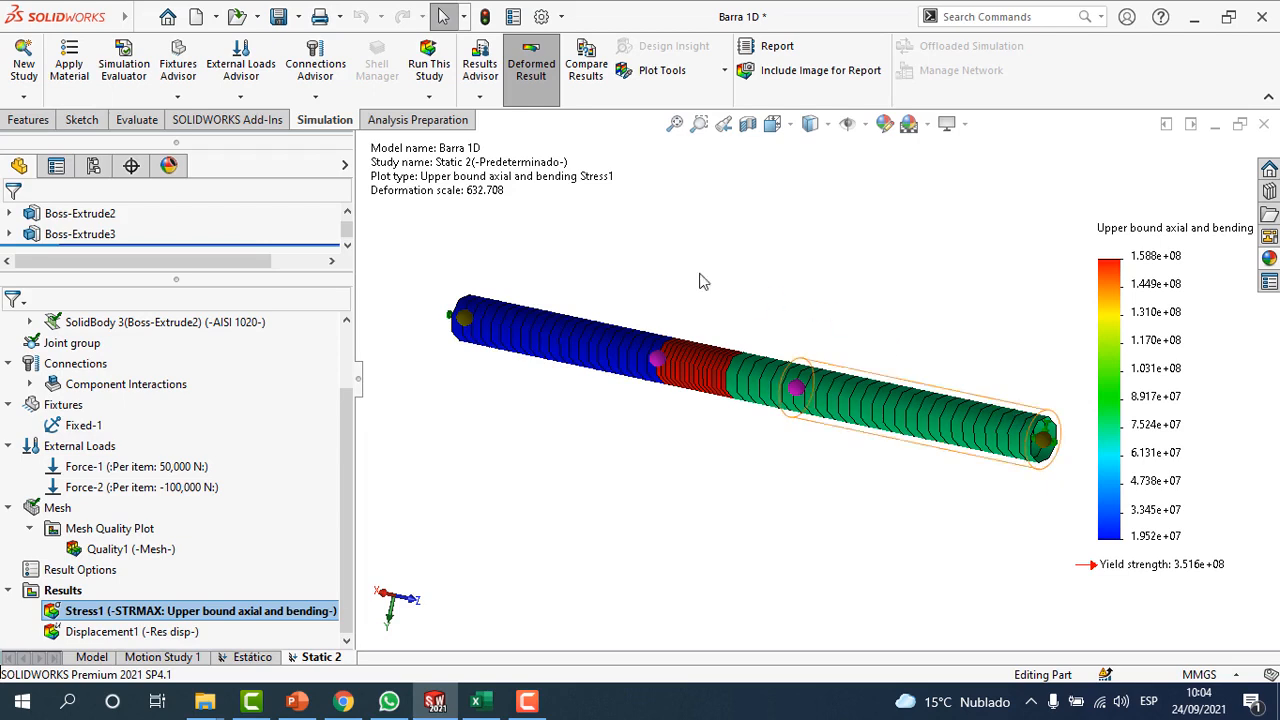
{"action": "right_click", "coordinate": [247, 614]}
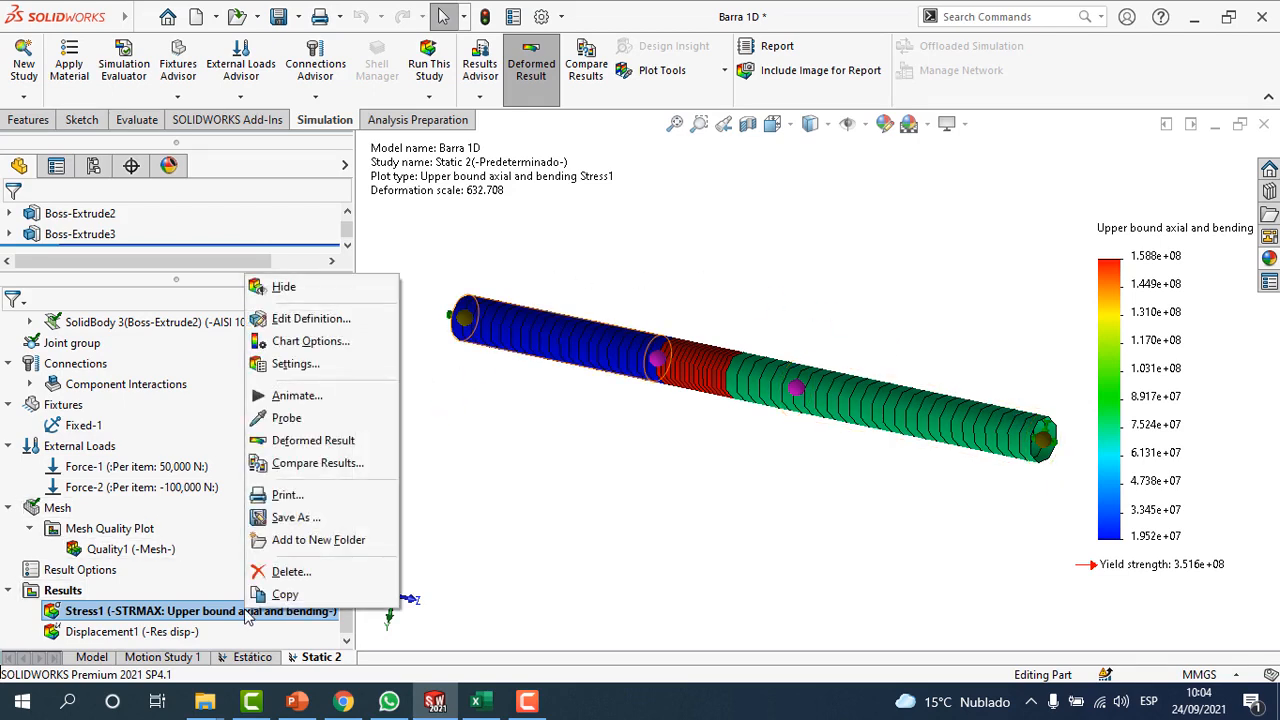
{"action": "left_click", "coordinate": [323, 322]}
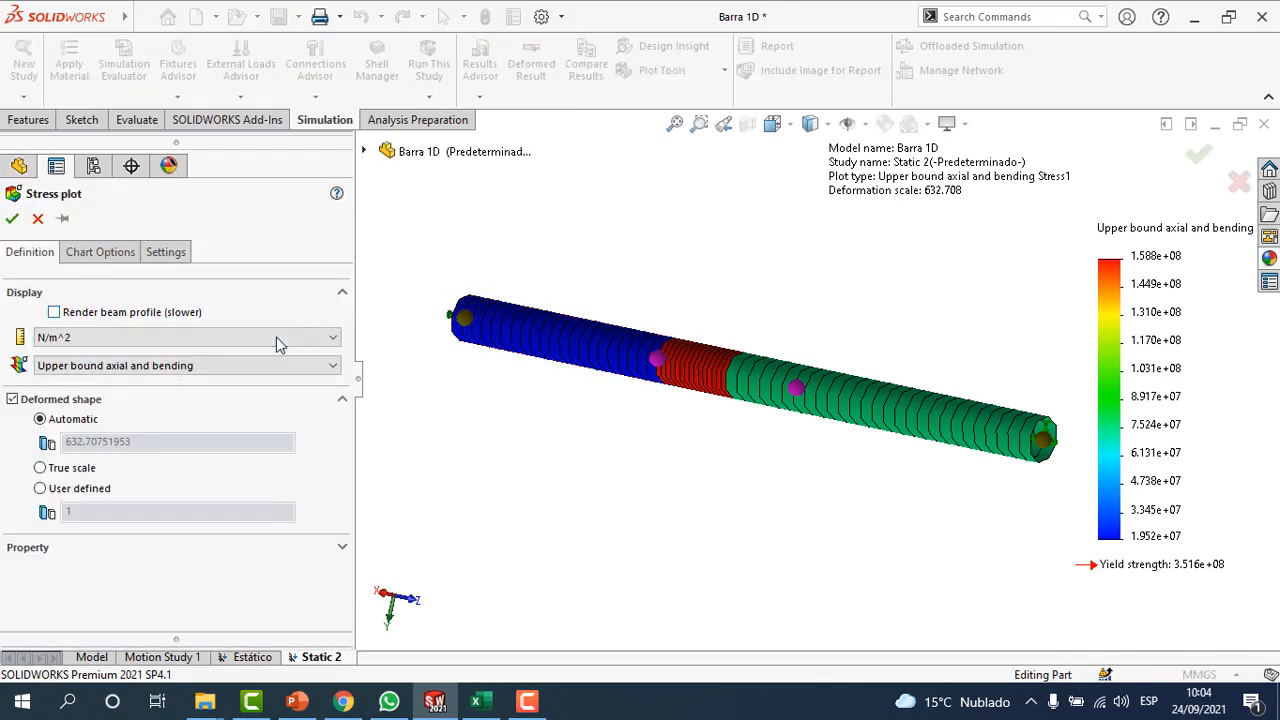
{"action": "left_click", "coordinate": [277, 341]}
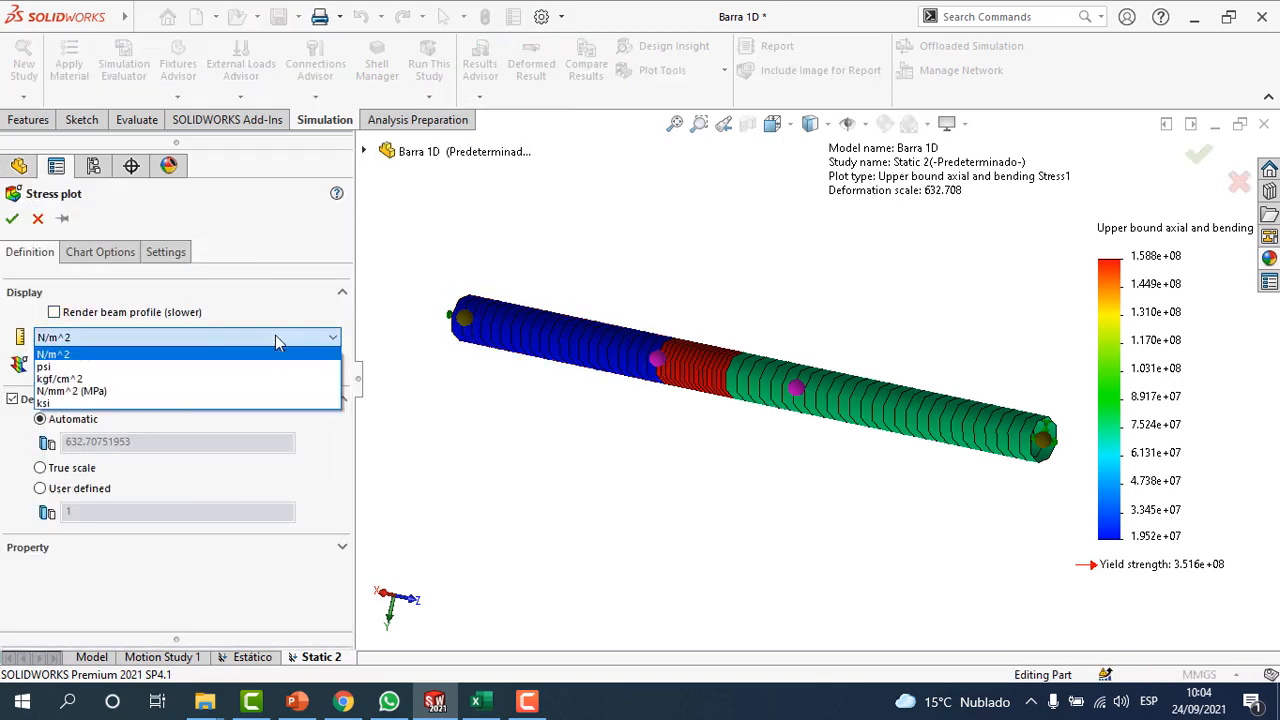
{"action": "left_click", "coordinate": [154, 394]}
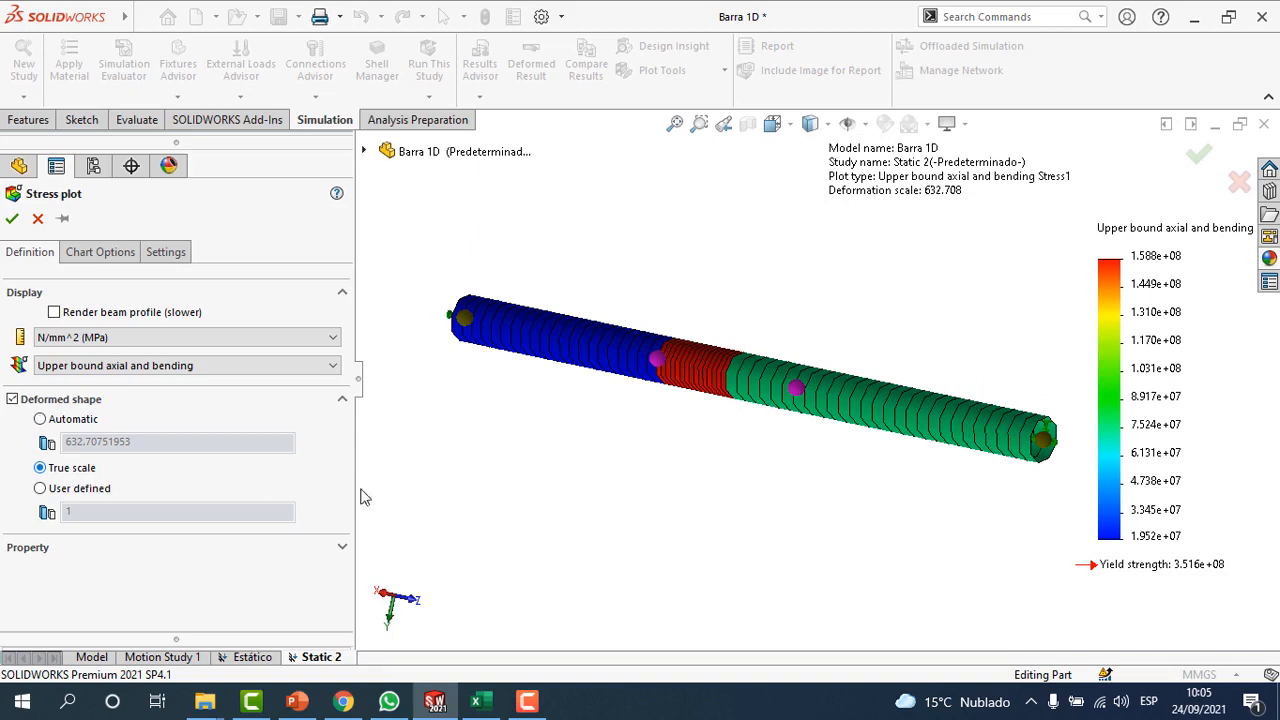
Step: Format the stress legend as floating numbers with 1 decimal place and accept the plot changes
{"action": "left_click", "coordinate": [114, 254]}
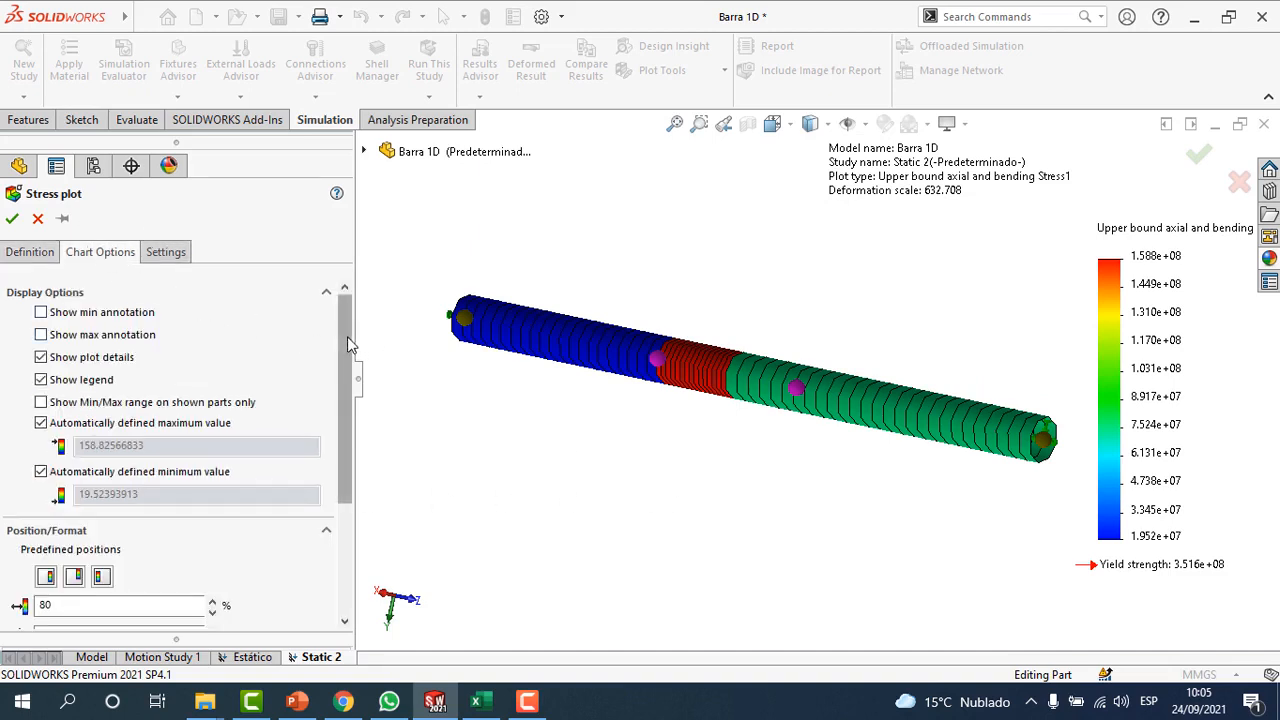
{"action": "left_click_drag", "start_coordinate": [348, 344], "coordinate": [348, 449]}
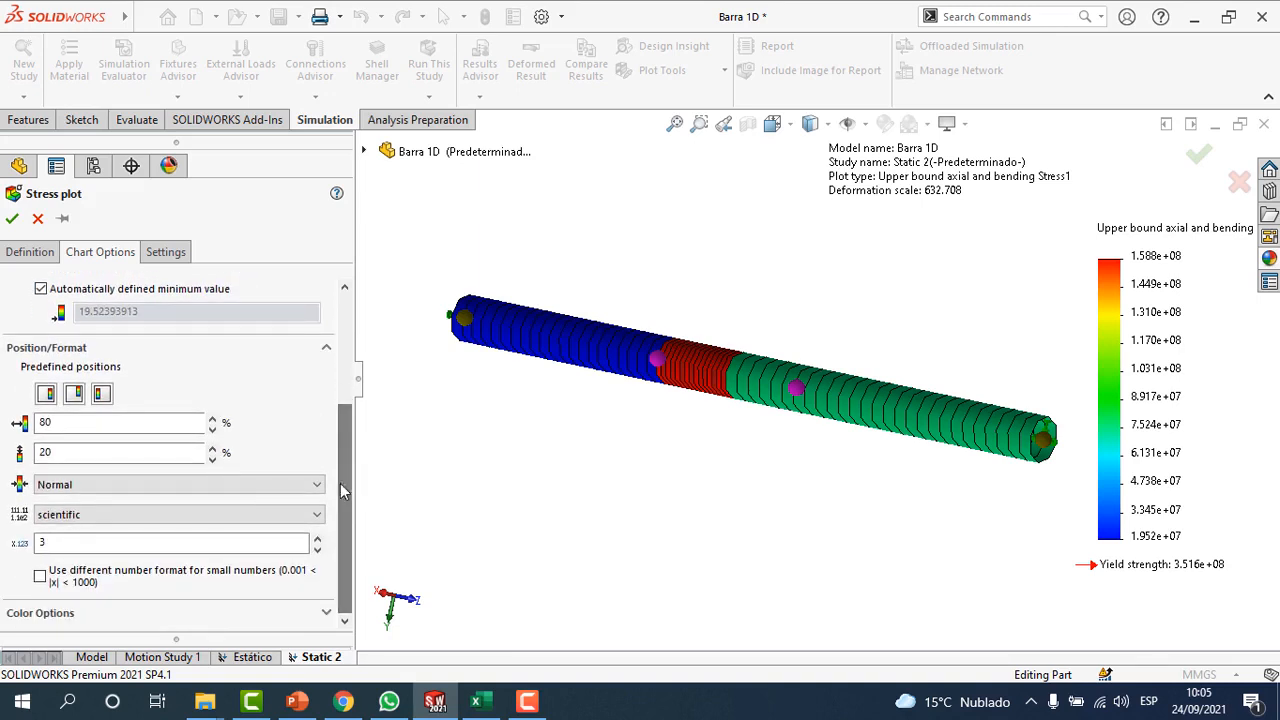
{"action": "left_click", "coordinate": [233, 516]}
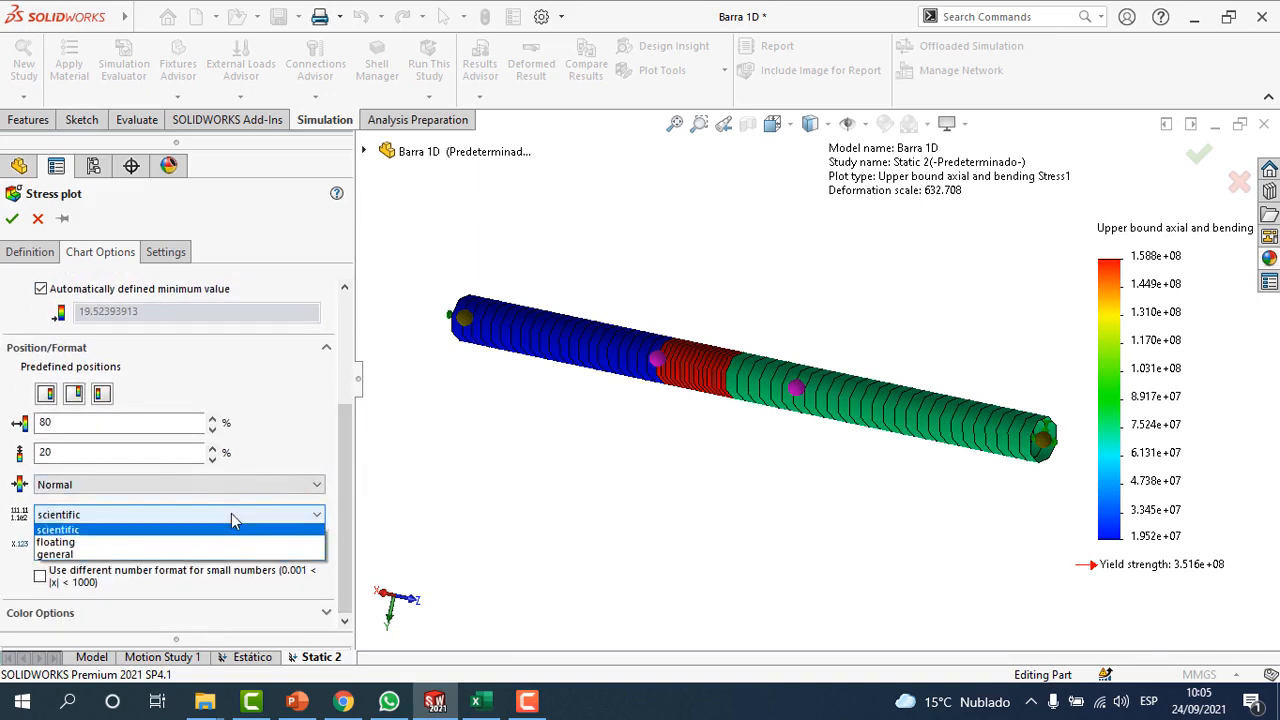
{"action": "left_click", "coordinate": [186, 552]}
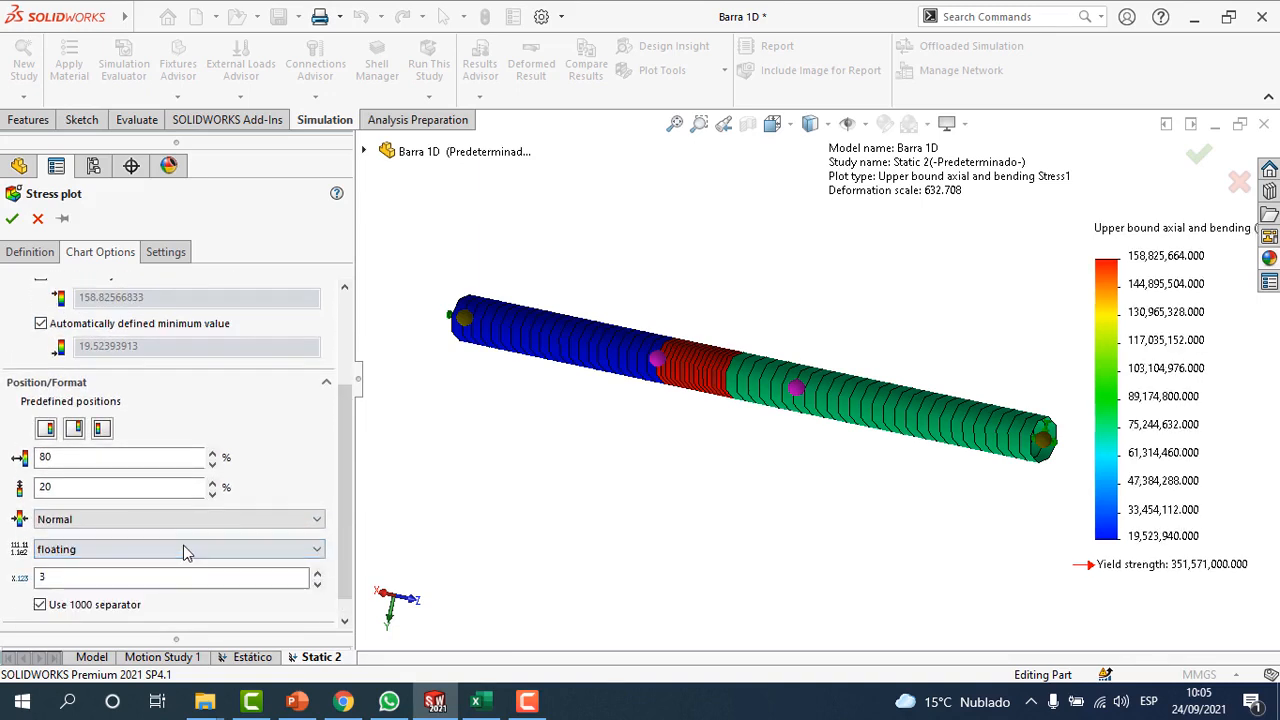
{"action": "left_click", "coordinate": [317, 584]}
{"action": "left_click", "coordinate": [317, 584]}
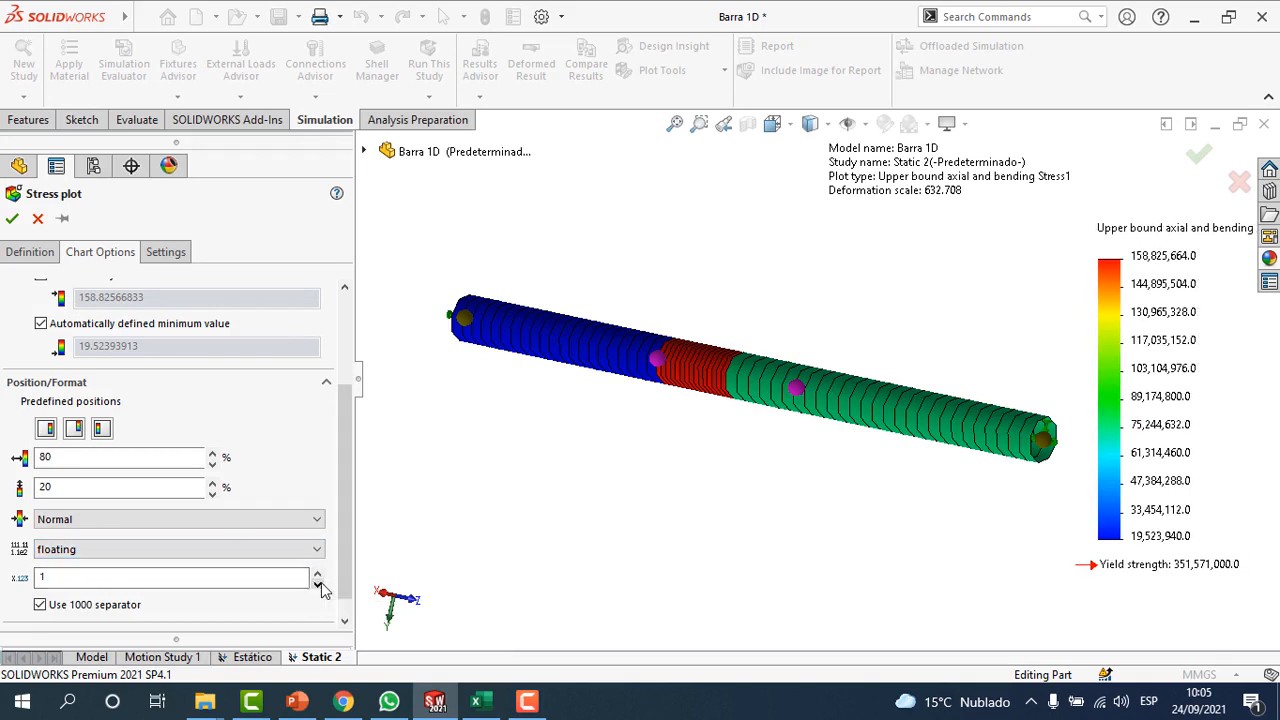
{"action": "scroll", "coordinate": [950, 523], "scroll_direction": "up", "scroll_amount": 1}
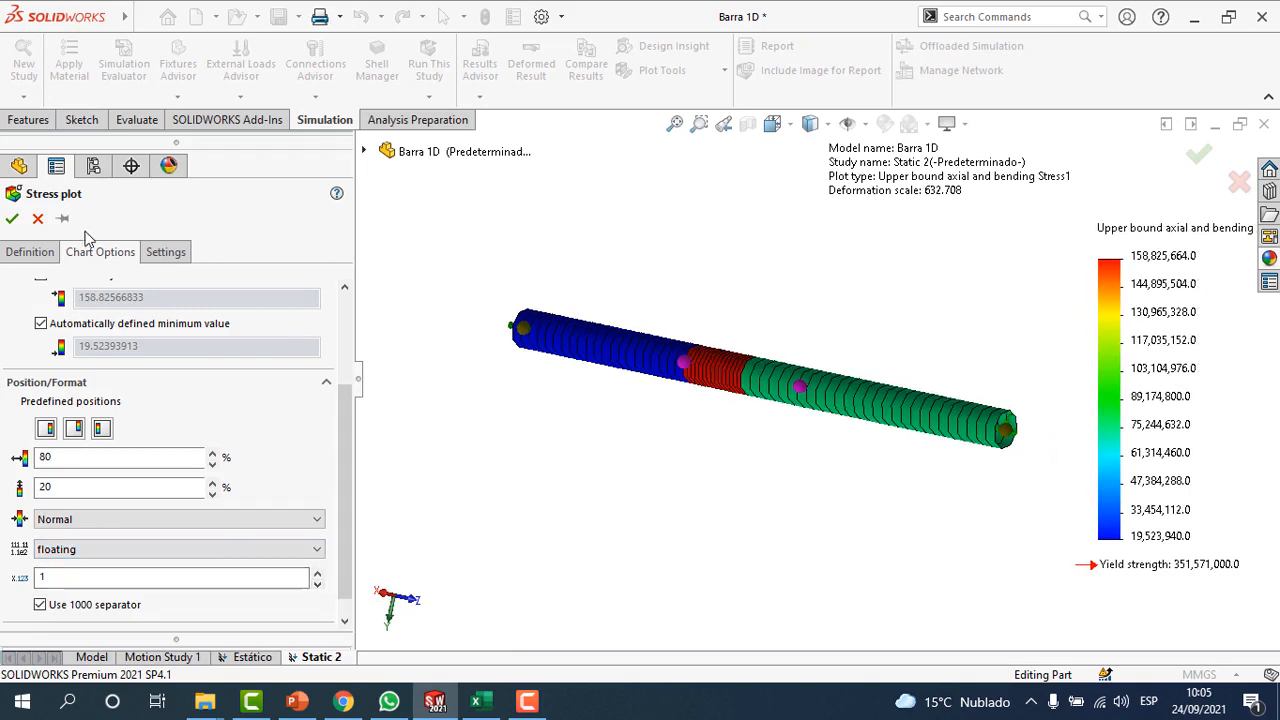
{"action": "left_click", "coordinate": [12, 218]}
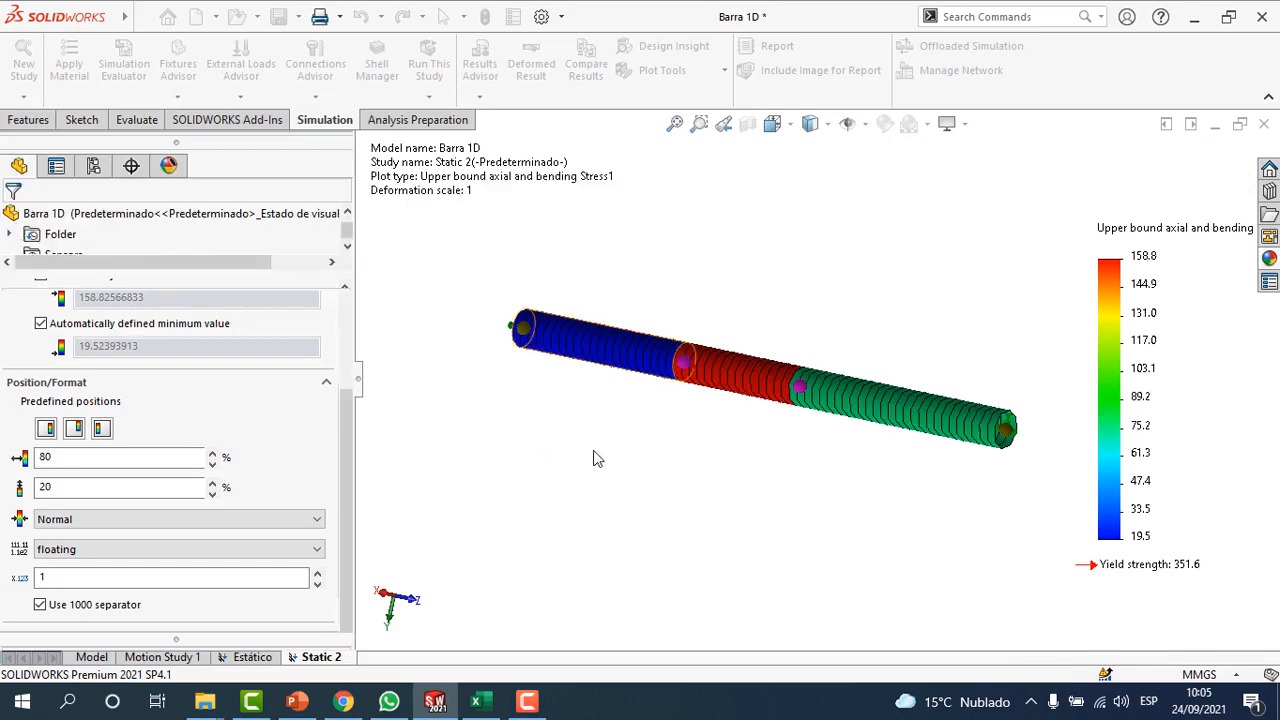
{"action": "middle_click_drag", "start_coordinate": [769, 497], "coordinate": [800, 488]}
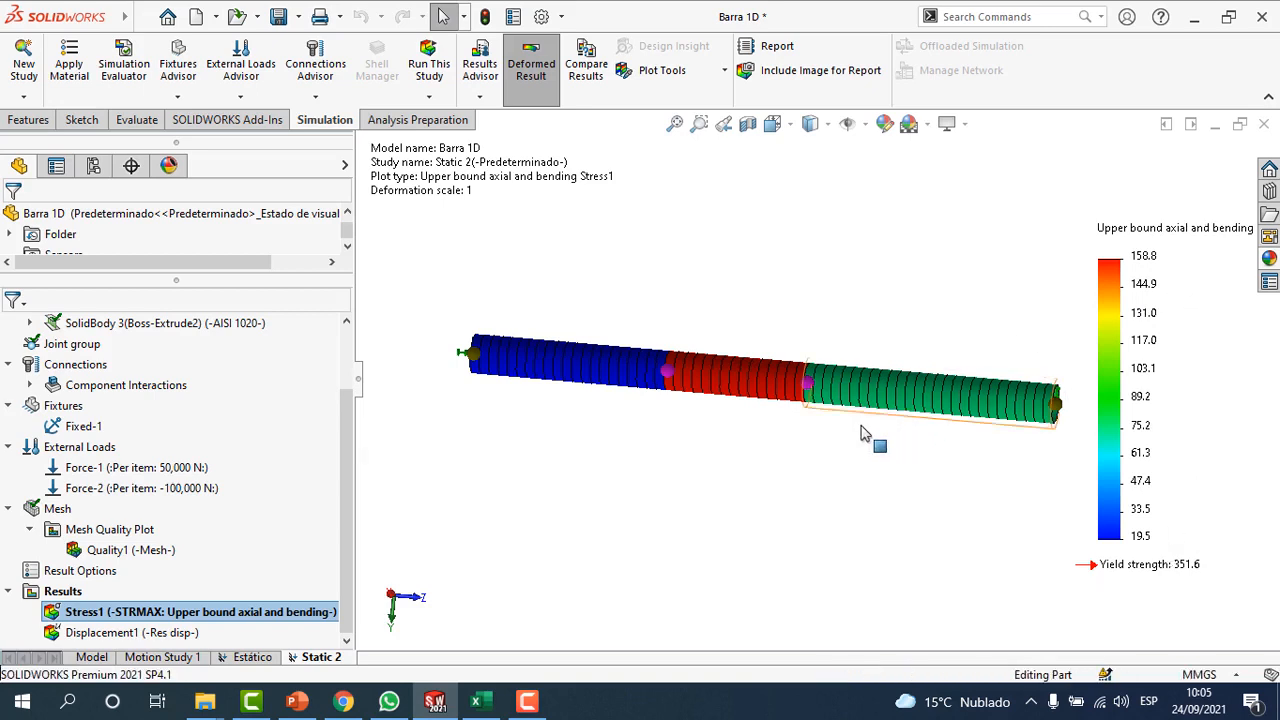
Step: Inspect the true-scale stress plot along the bar and display the Displacement1 resultant displacement plot
{"action": "middle_click_drag", "start_coordinate": [872, 438], "coordinate": [842, 428]}
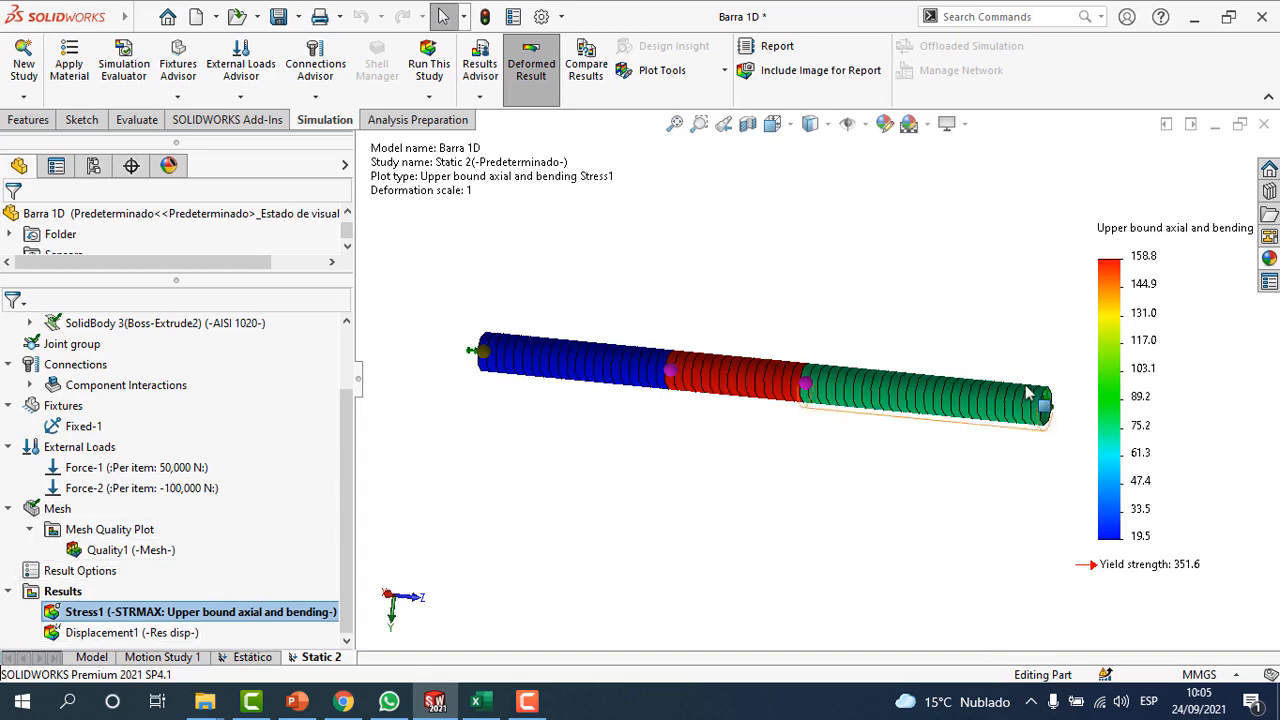
{"action": "scroll", "coordinate": [1010, 345], "scroll_direction": "up", "scroll_amount": 1}
{"action": "scroll", "coordinate": [1004, 336], "scroll_direction": "down", "scroll_amount": 1}
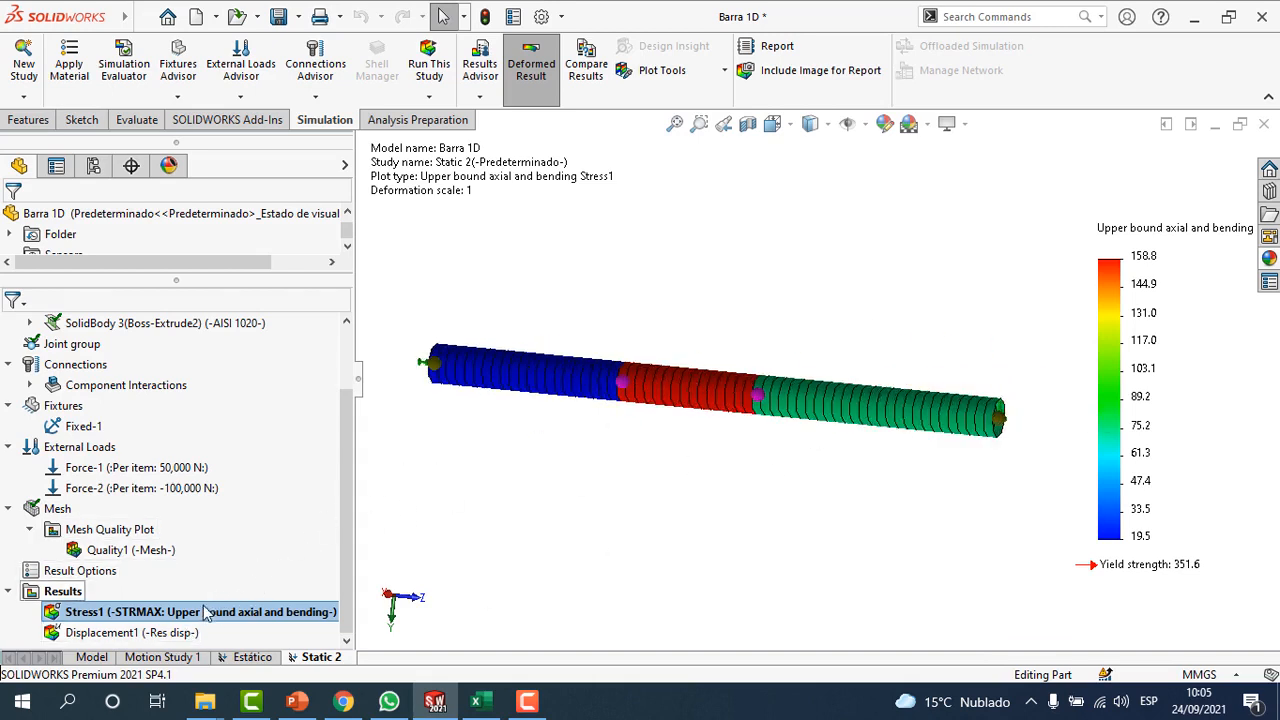
{"action": "left_click", "coordinate": [179, 634]}
{"action": "double_click", "coordinate": [179, 634]}
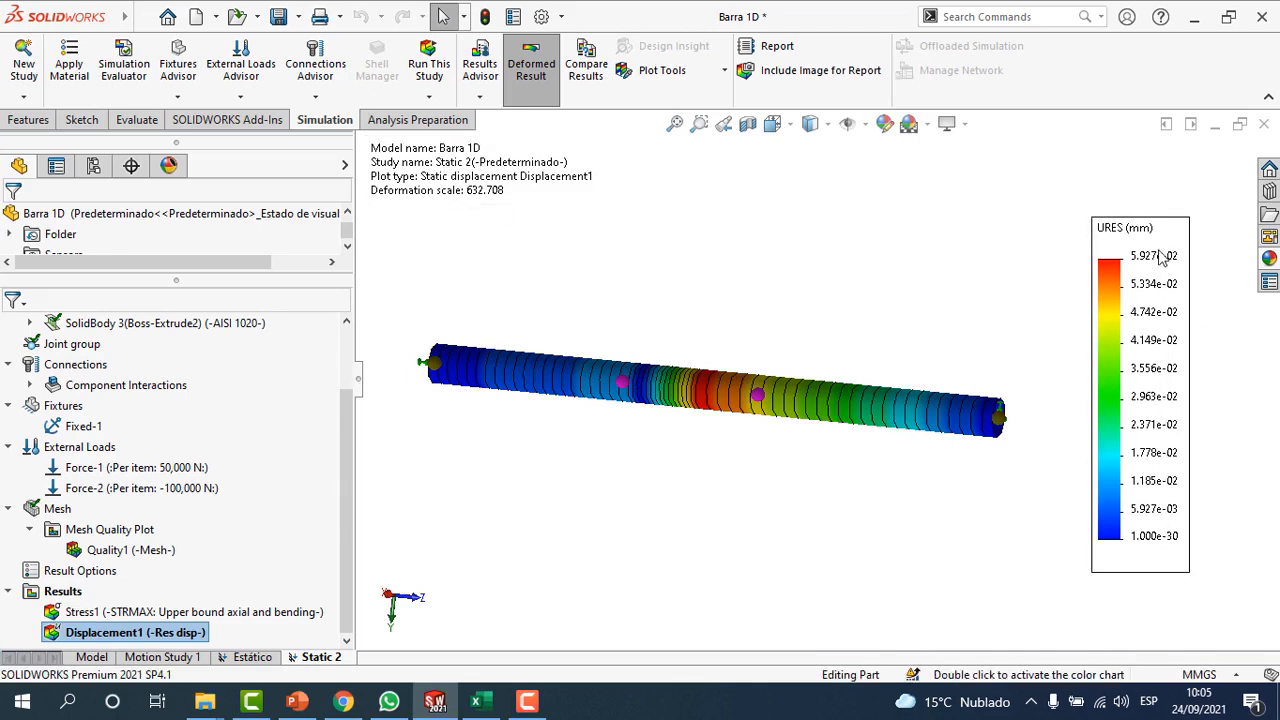
Step: Edit the Displacement1 plot definition to show resultant displacement (URES) in mm with a true-scale deformed shape
{"action": "right_click", "coordinate": [165, 639]}
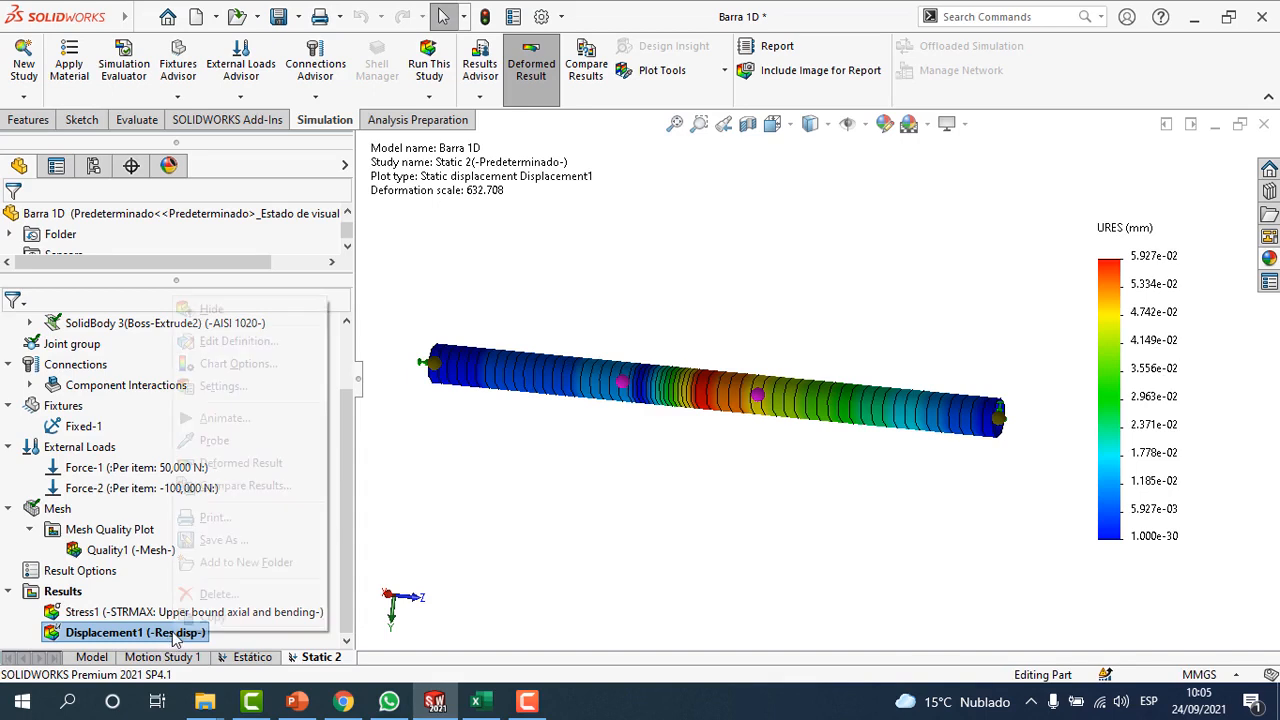
{"action": "left_click", "coordinate": [262, 341]}
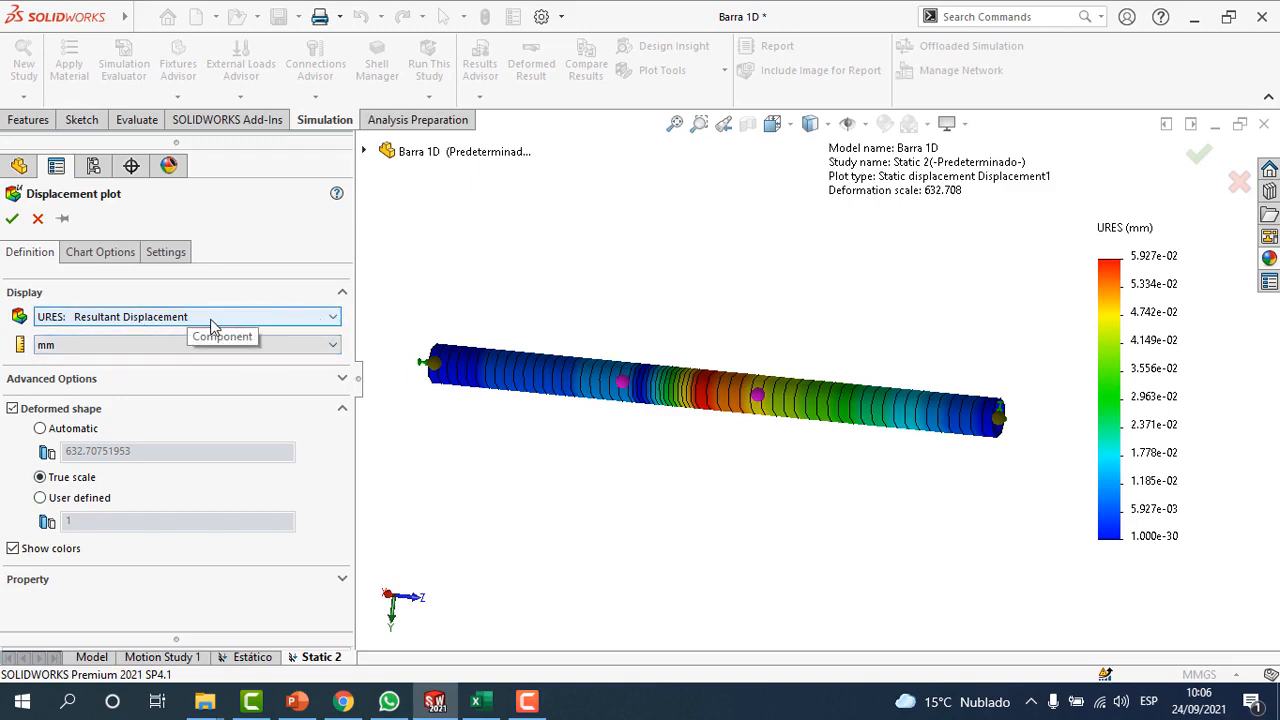
{"action": "left_click", "coordinate": [268, 322]}
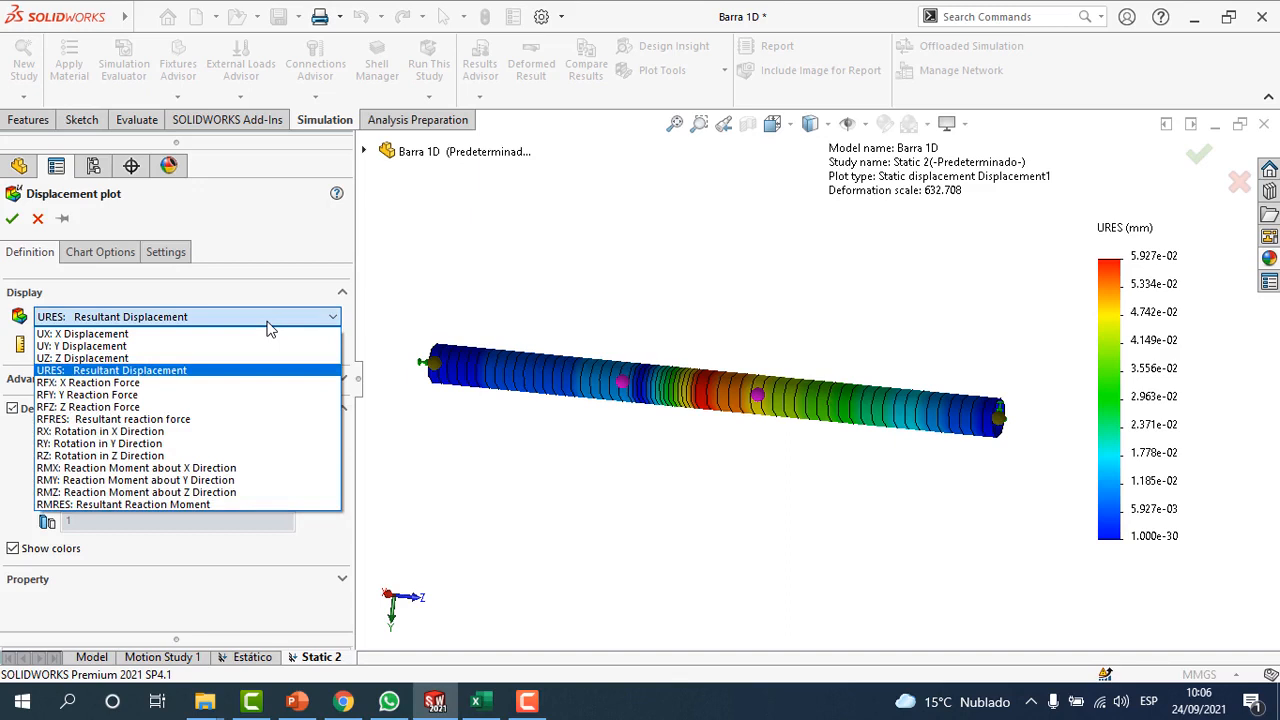
{"action": "left_click", "coordinate": [201, 320]}
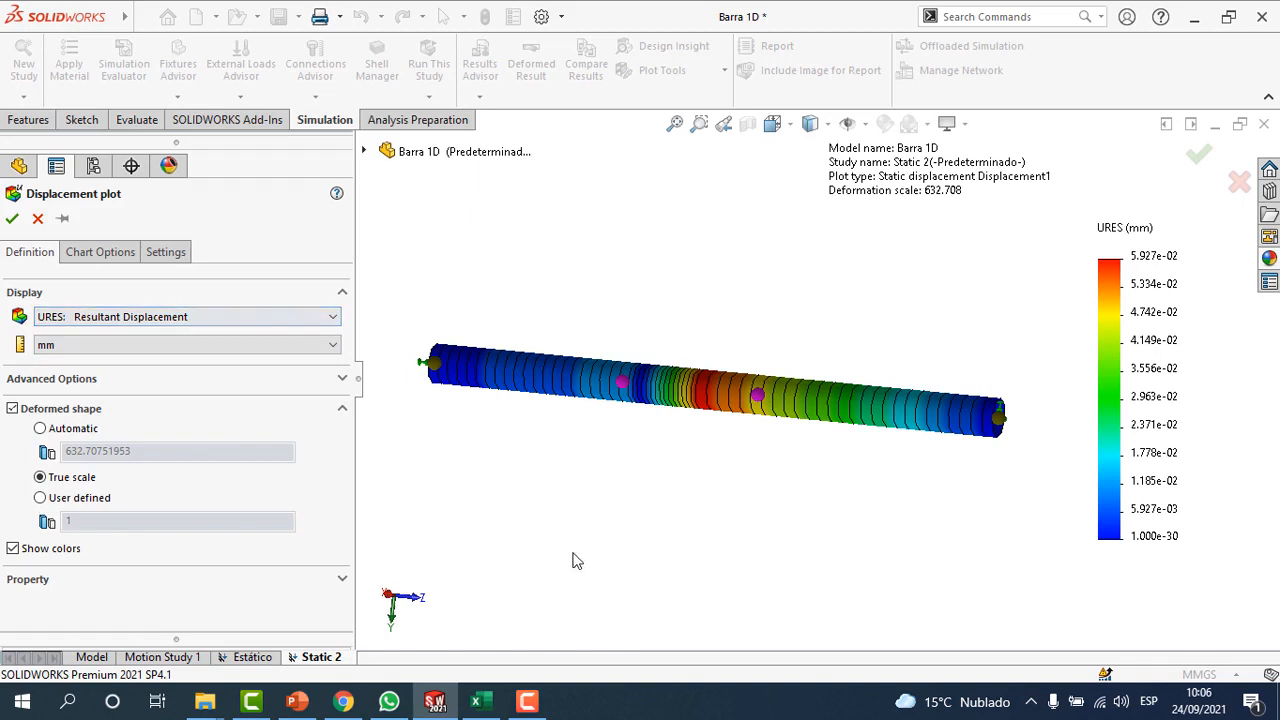
{"action": "middle_click_drag", "start_coordinate": [562, 543], "coordinate": [583, 505]}
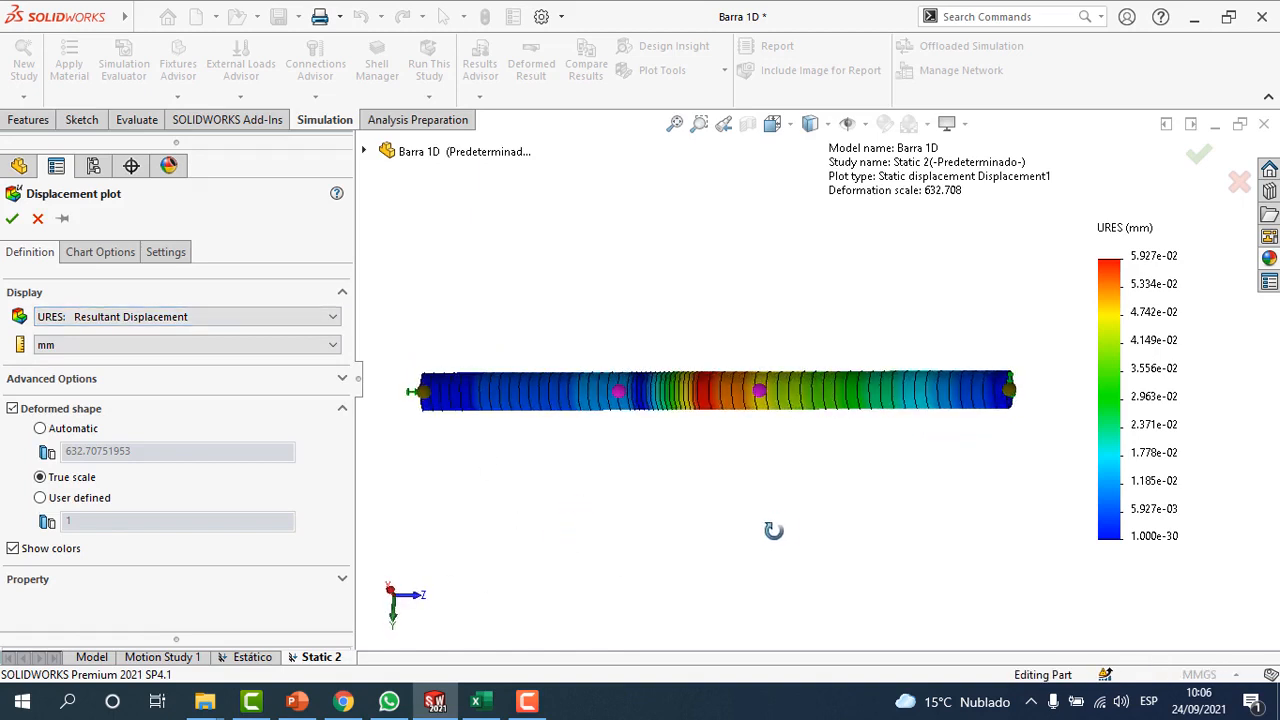
{"action": "middle_click_drag", "start_coordinate": [771, 529], "coordinate": [763, 554]}
Step: Format the displacement legend as floating numbers with 4 decimal places and accept the plot changes
{"action": "left_click", "coordinate": [100, 252]}
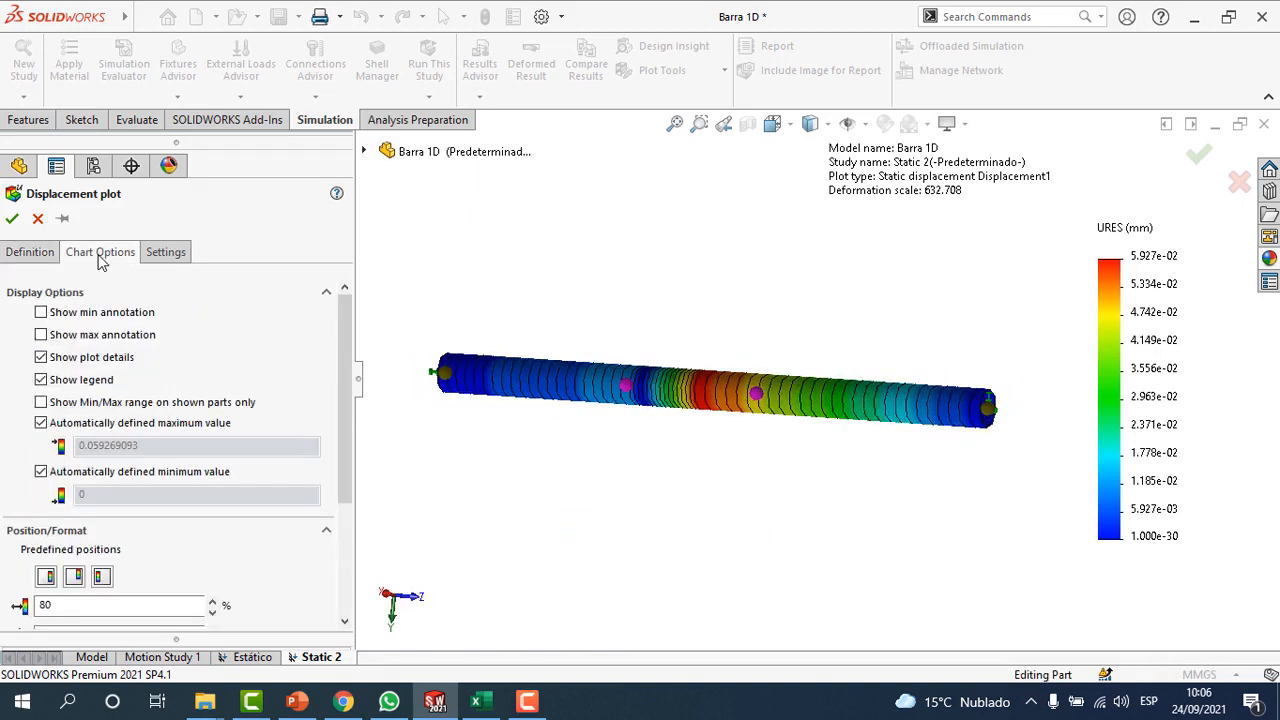
{"action": "left_click_drag", "start_coordinate": [348, 352], "coordinate": [348, 457]}
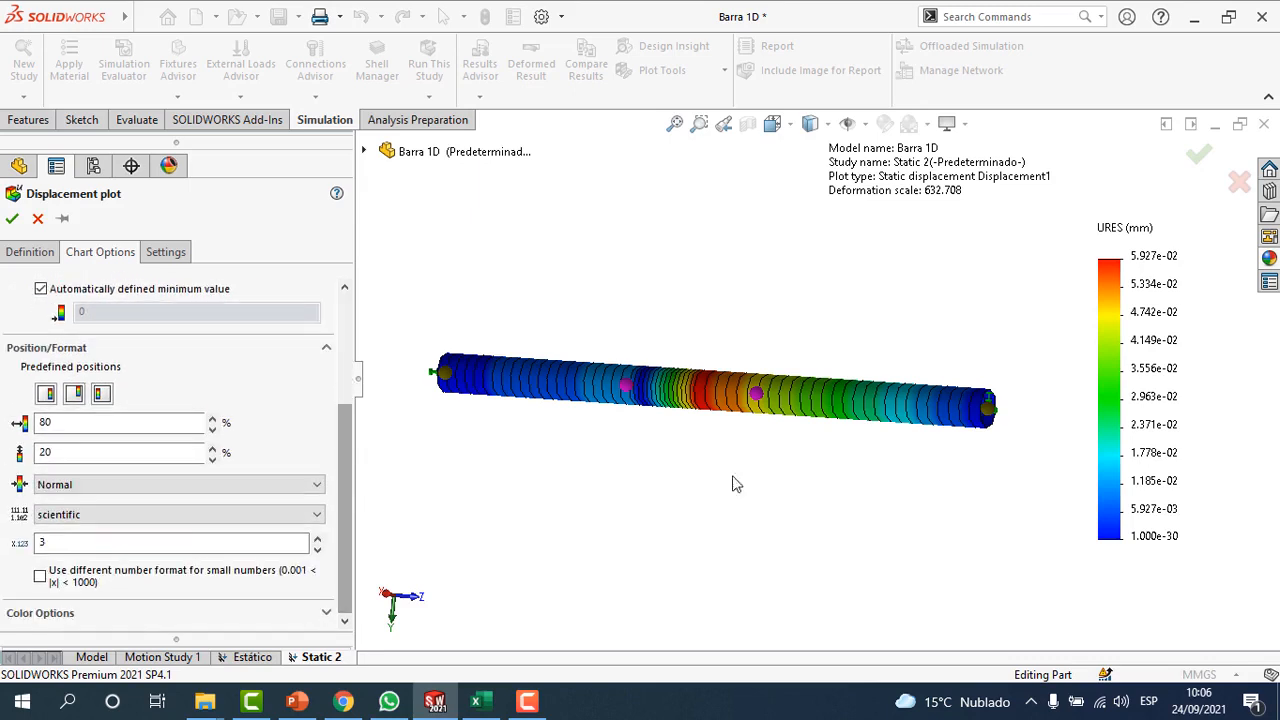
{"action": "left_click", "coordinate": [132, 514]}
{"action": "left_click", "coordinate": [120, 546]}
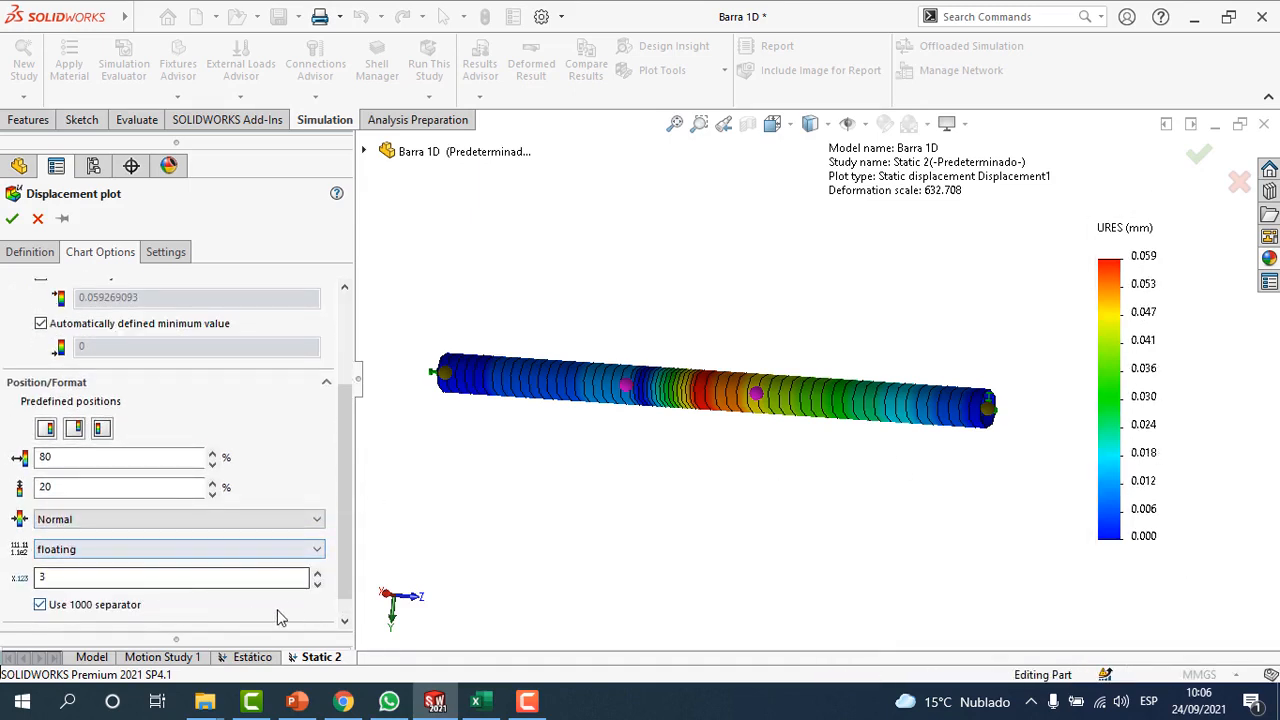
{"action": "left_click", "coordinate": [317, 576]}
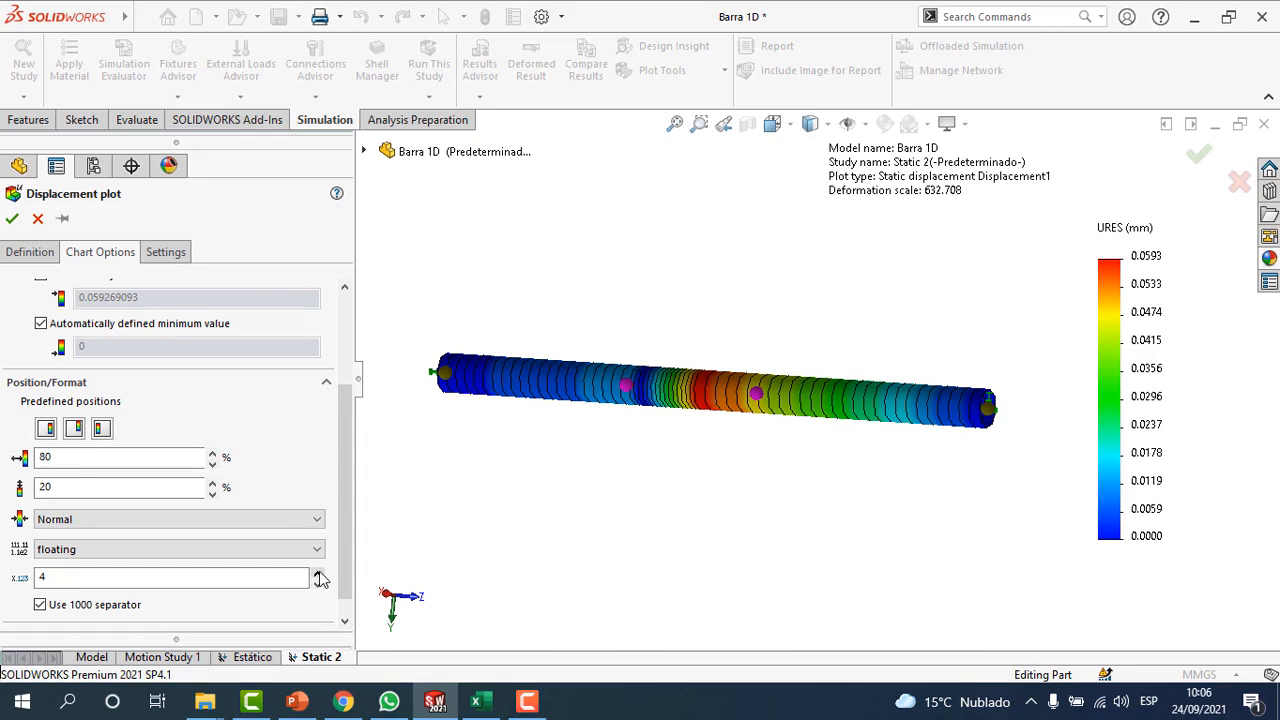
{"action": "left_click", "coordinate": [12, 220]}
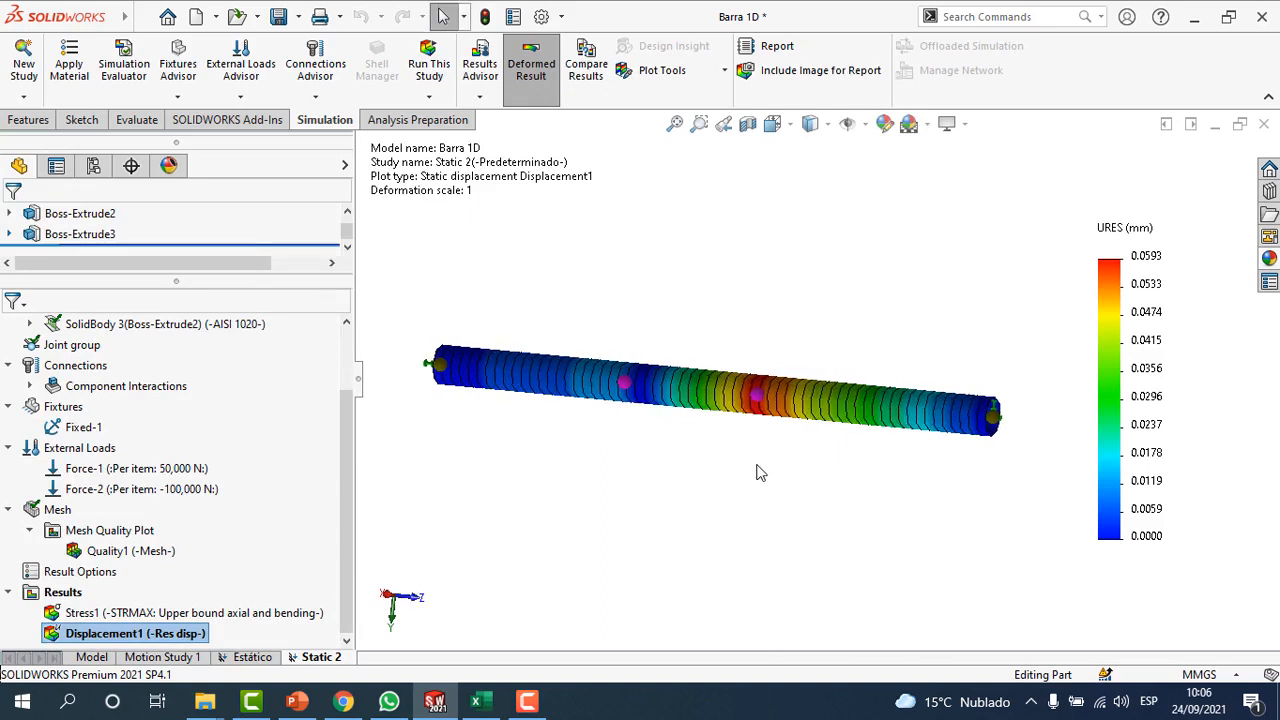
Step: List the reaction forces in SI units at the two fixed end joints of the bar
{"action": "left_click", "coordinate": [297, 703]}
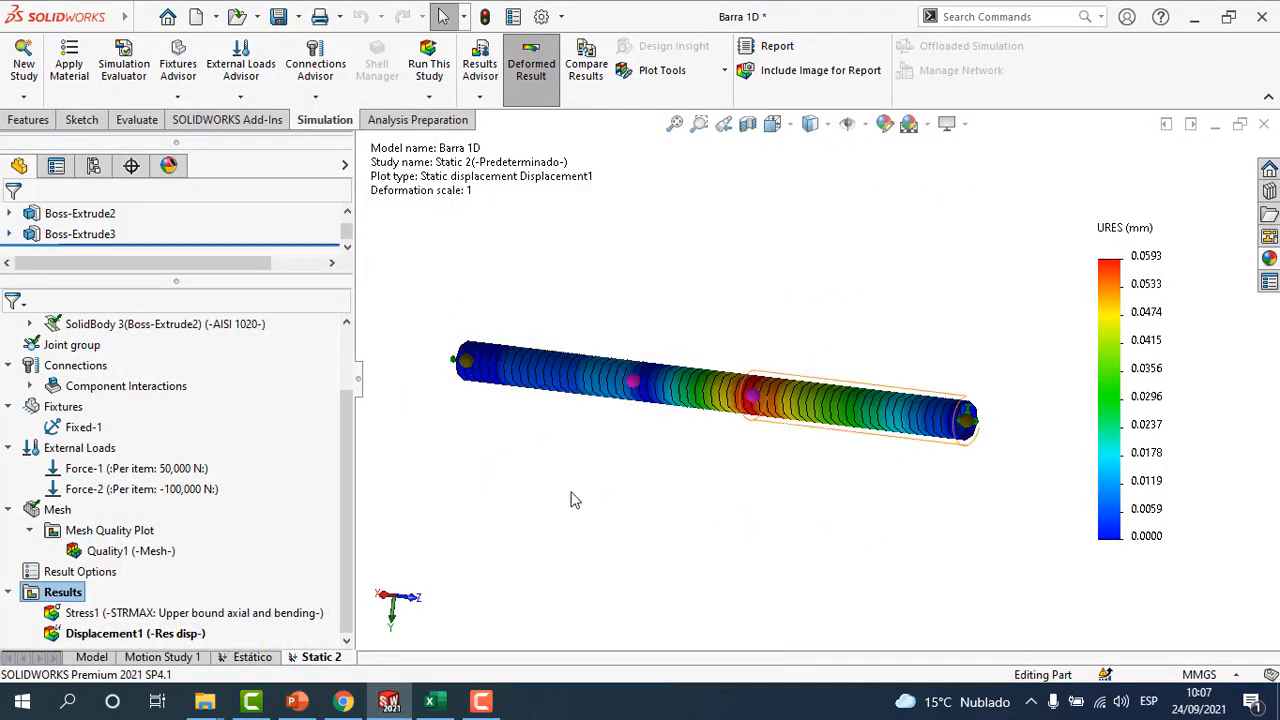
{"action": "right_click", "coordinate": [69, 597]}
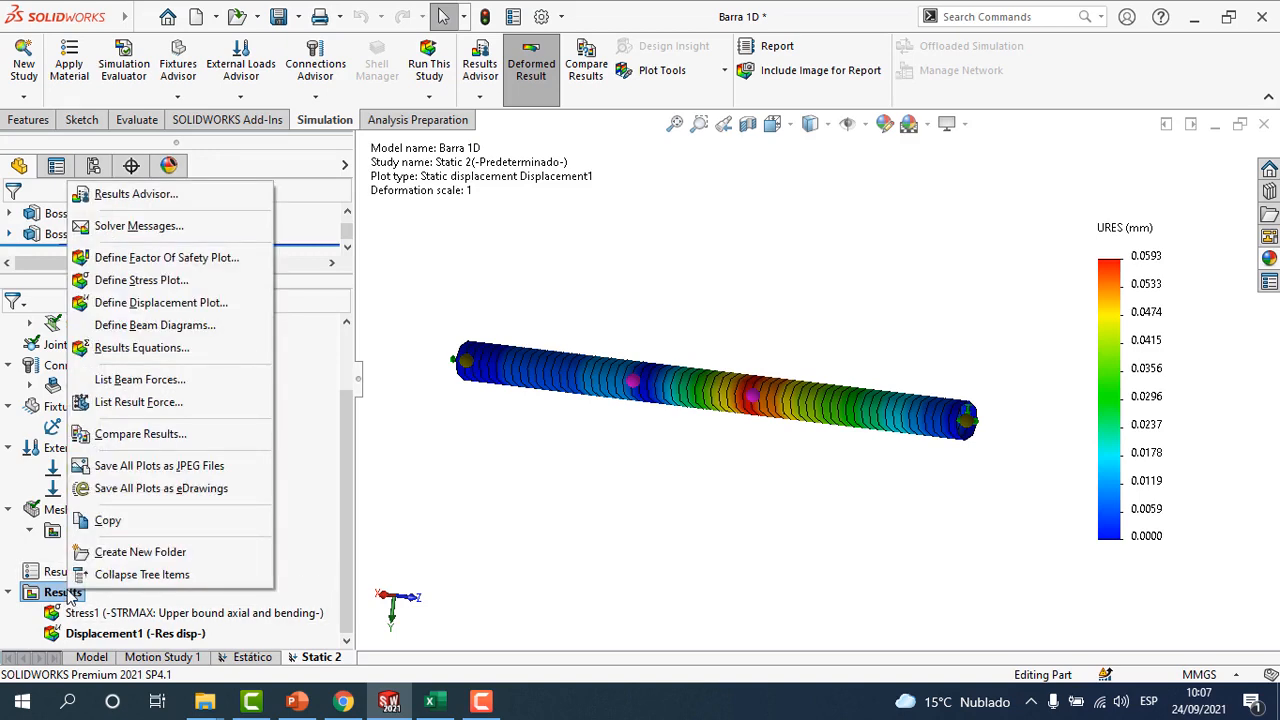
{"action": "left_click", "coordinate": [139, 402]}
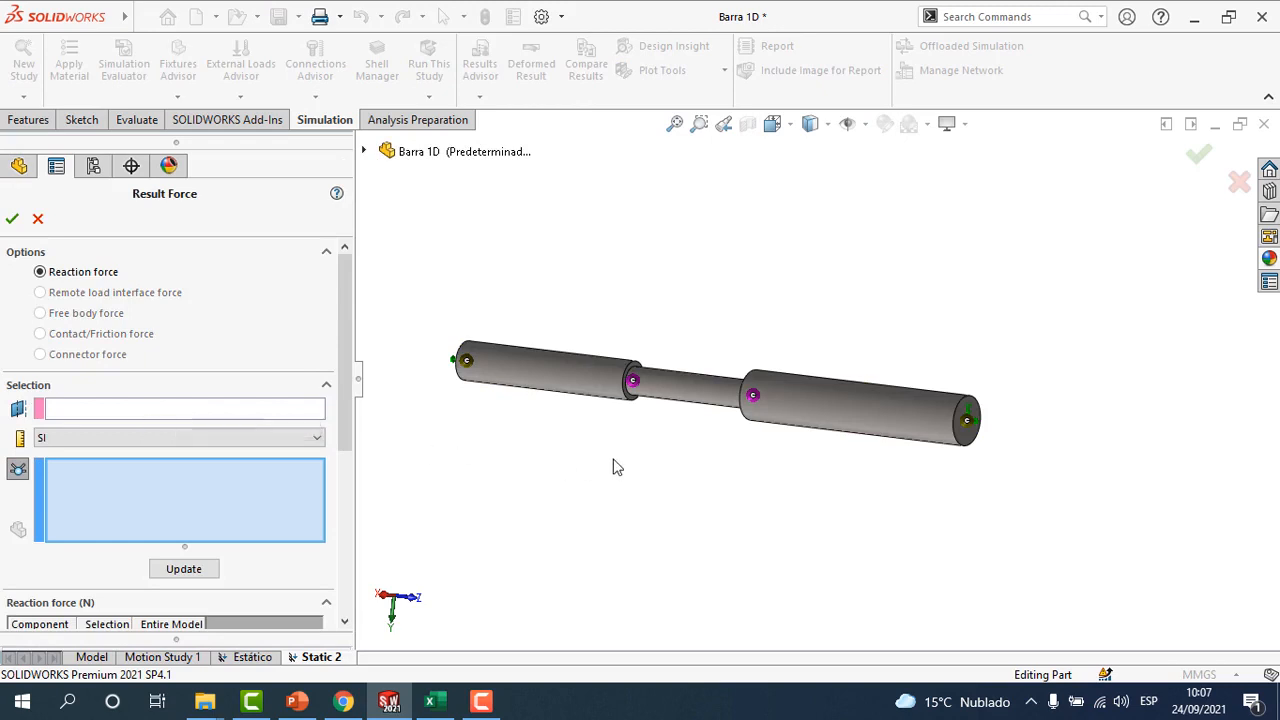
{"action": "scroll", "coordinate": [567, 441], "scroll_direction": "down", "scroll_amount": 2}
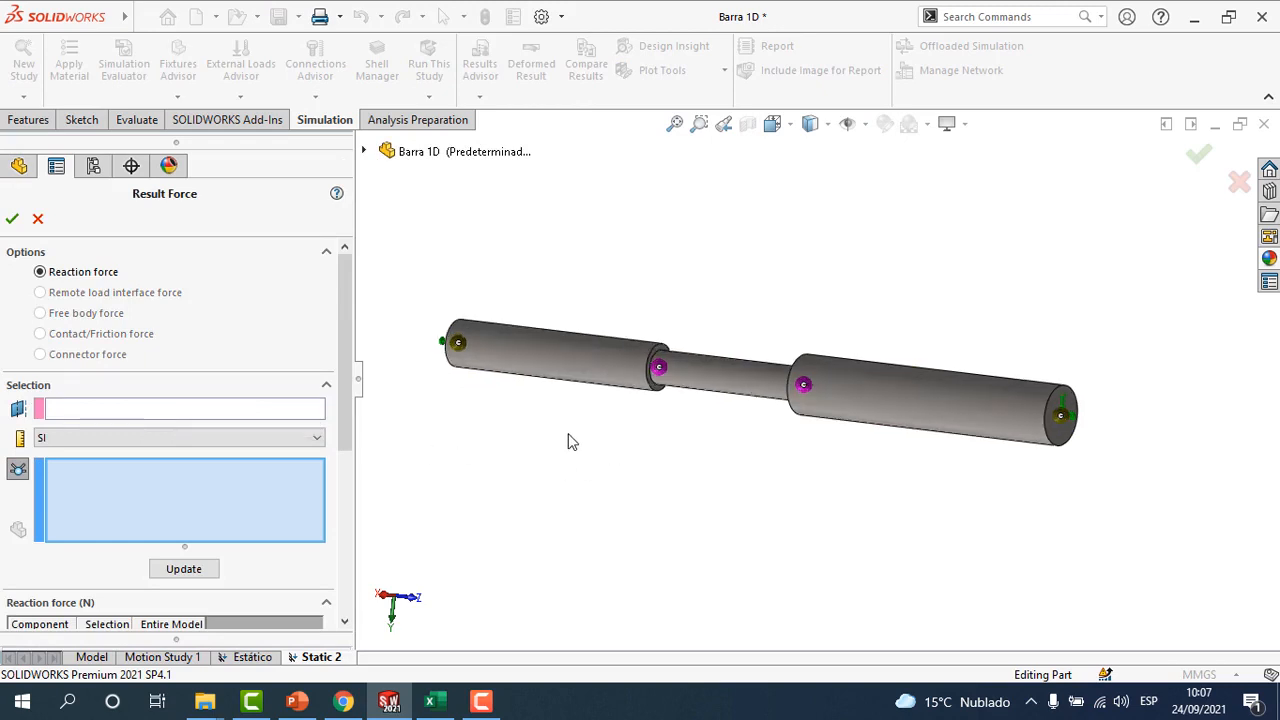
{"action": "left_click", "coordinate": [457, 344]}
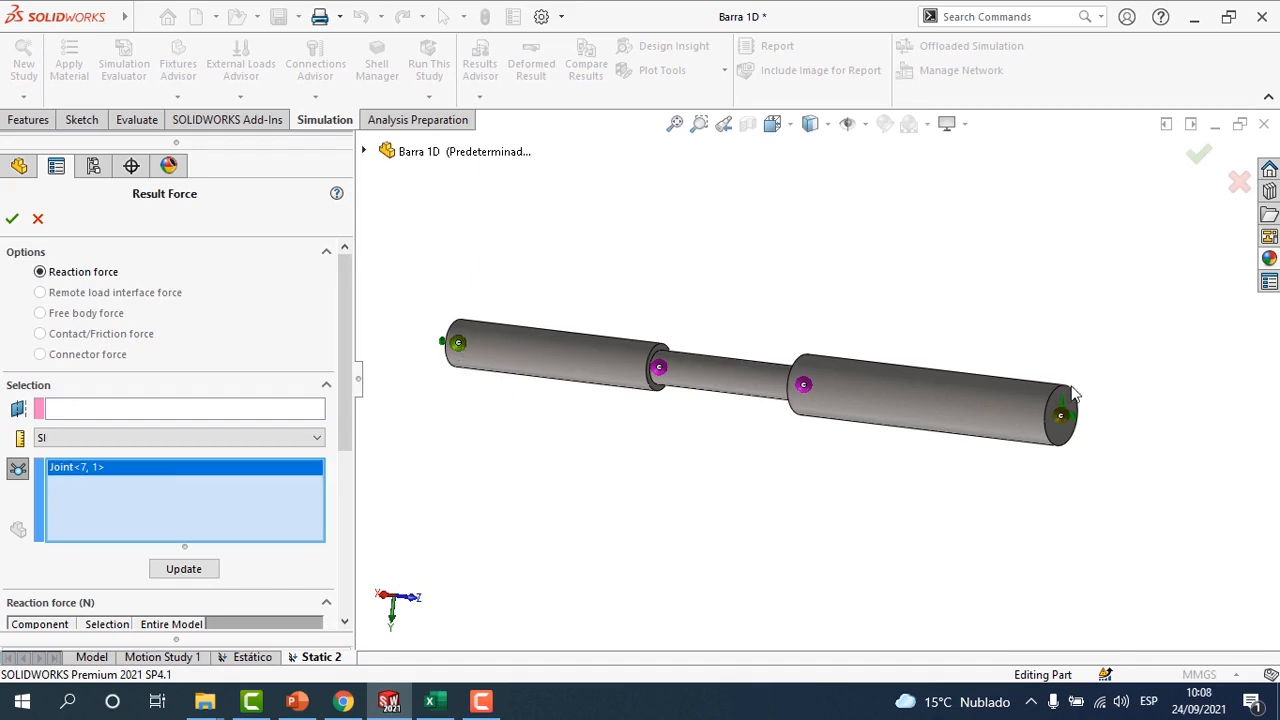
{"action": "left_click", "coordinate": [1066, 416]}
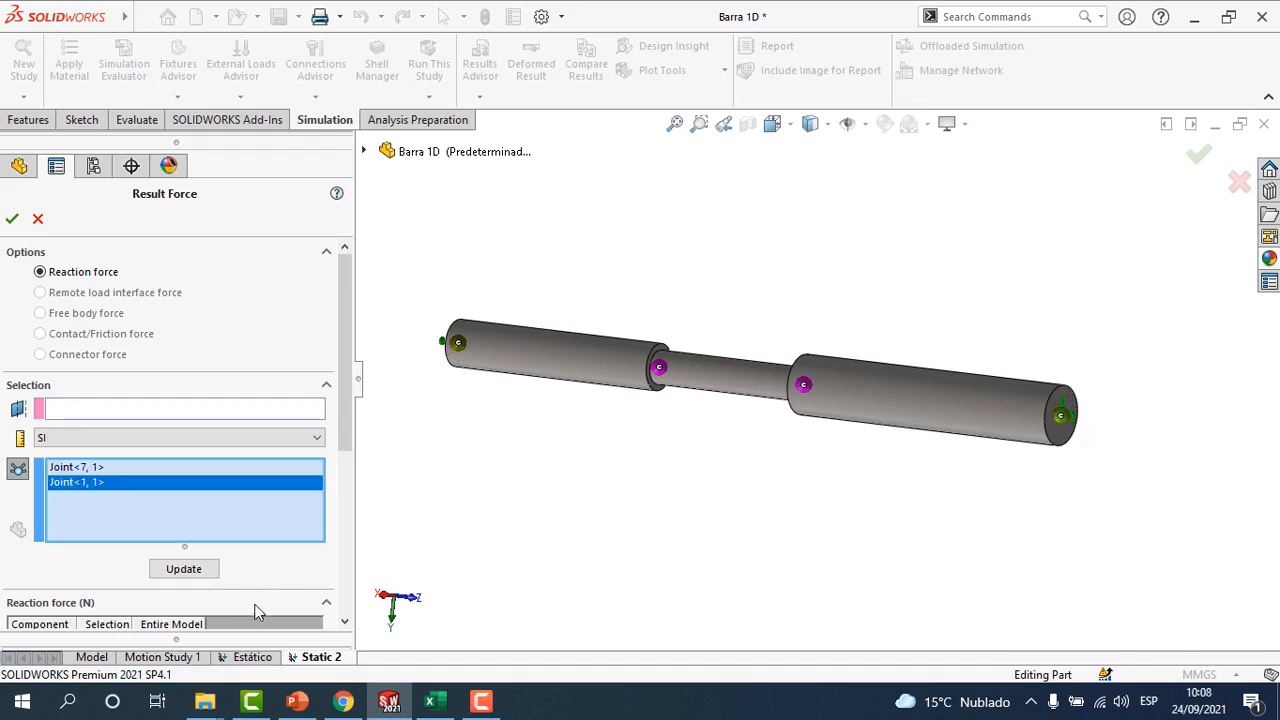
{"action": "left_click", "coordinate": [184, 570]}
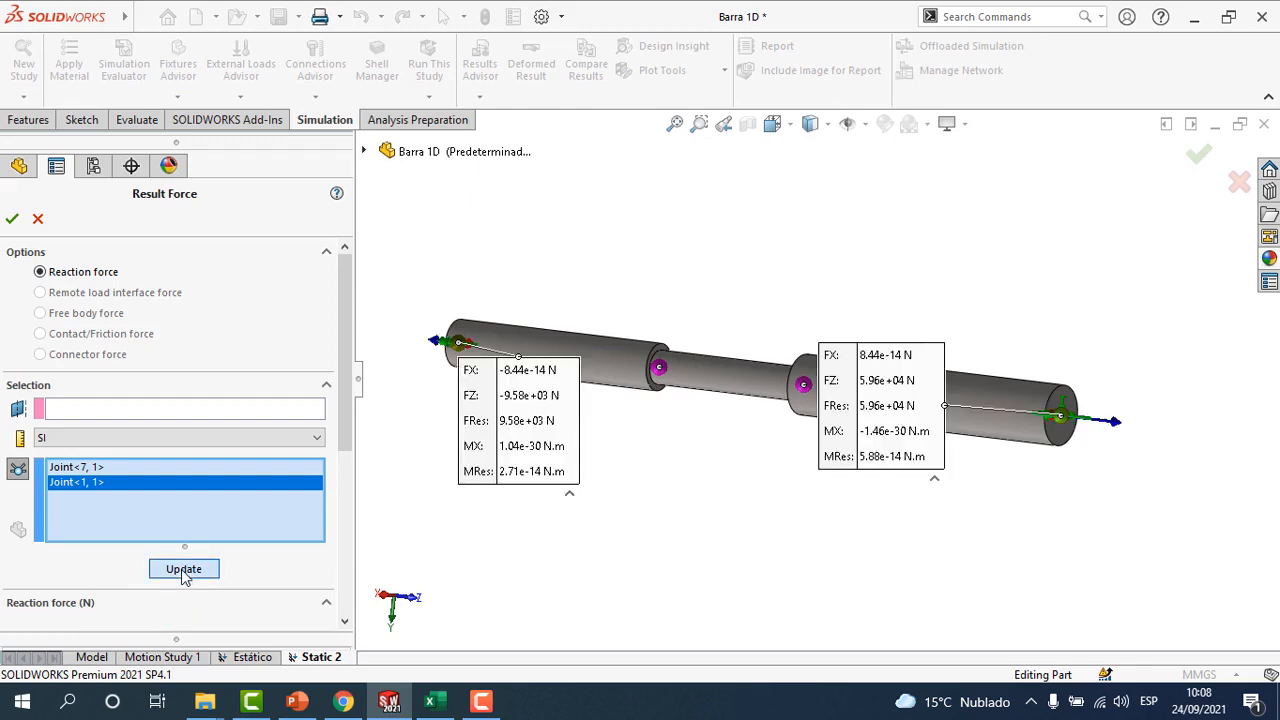
Step: Reposition the two reaction force callouts below the bar so they do not cover the geometry
{"action": "left_click_drag", "start_coordinate": [539, 468], "coordinate": [498, 497]}
{"action": "scroll", "coordinate": [589, 515], "scroll_direction": "up", "scroll_amount": 2}
{"action": "scroll", "coordinate": [590, 520], "scroll_direction": "down", "scroll_amount": 2}
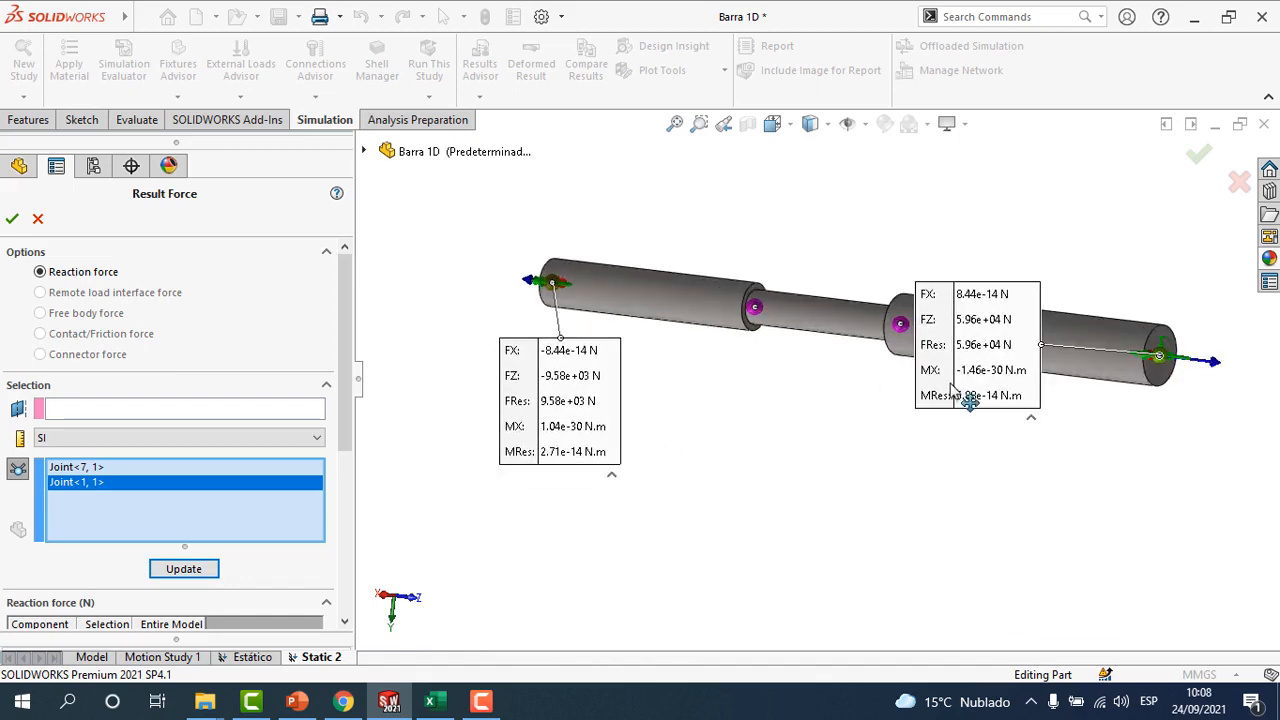
{"action": "left_click_drag", "start_coordinate": [971, 391], "coordinate": [1172, 549]}
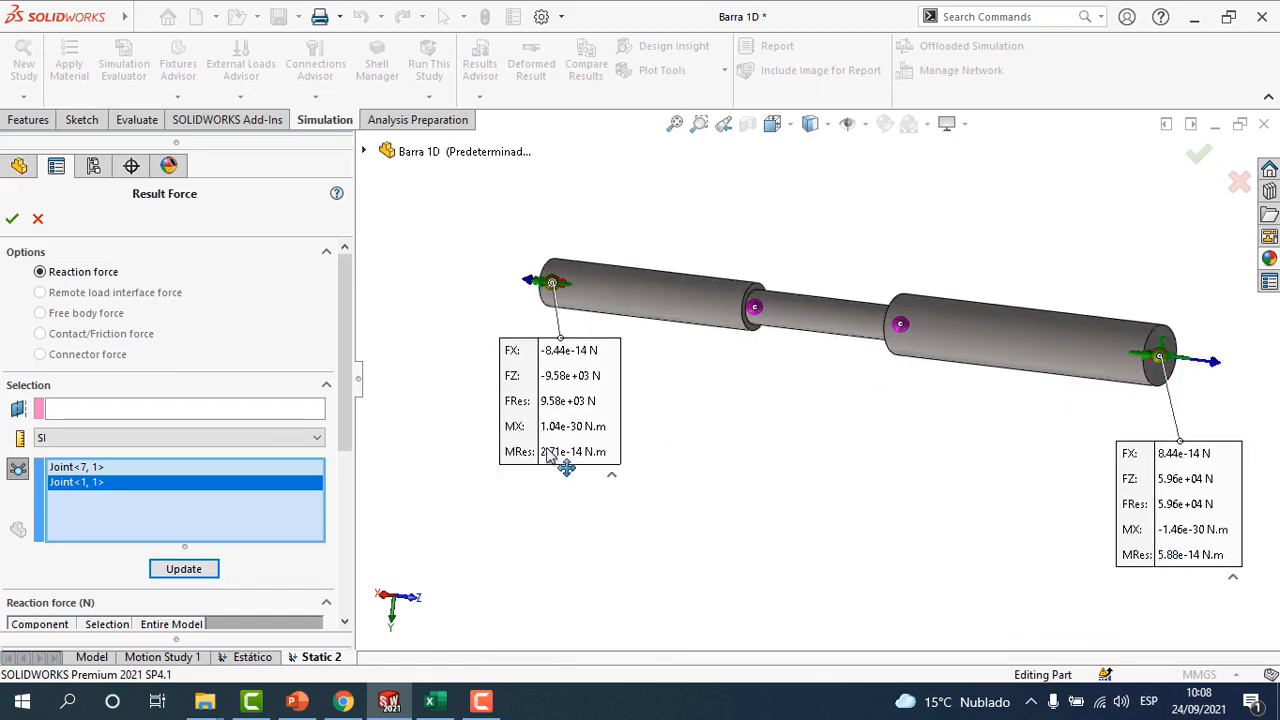
{"action": "left_click_drag", "start_coordinate": [560, 458], "coordinate": [506, 441]}
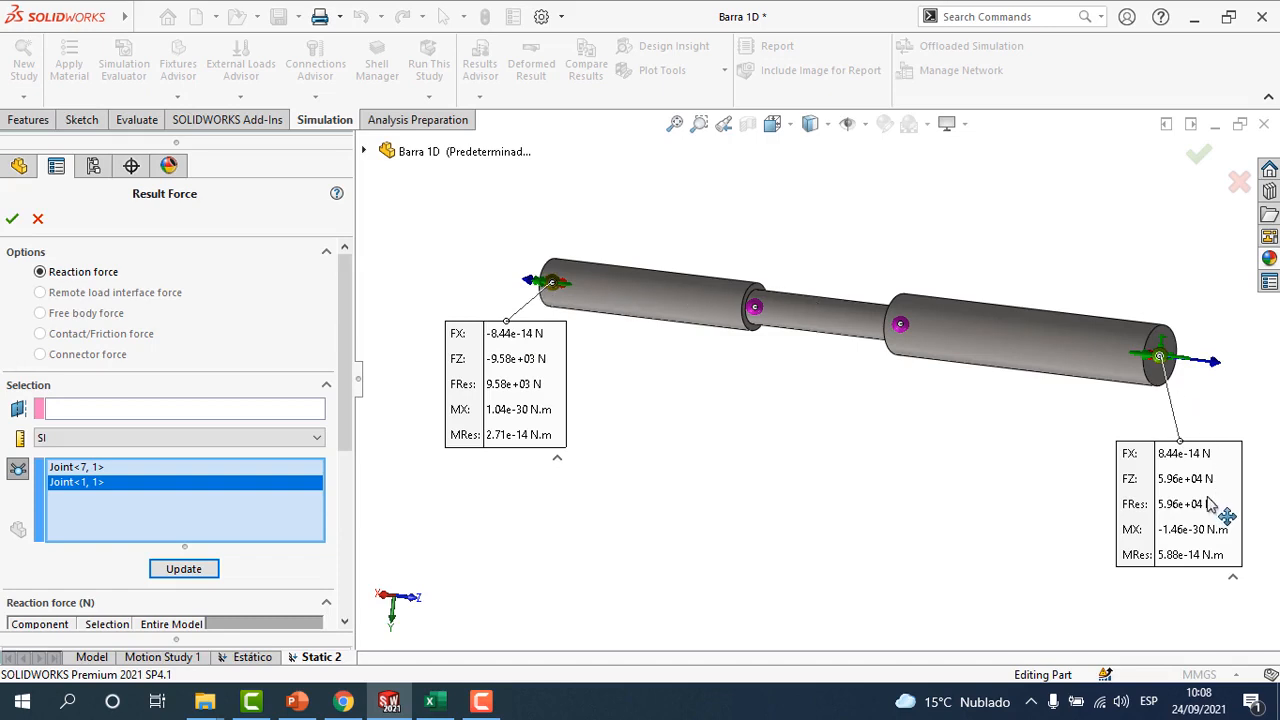
{"action": "left_click_drag", "start_coordinate": [1226, 505], "coordinate": [1042, 522]}
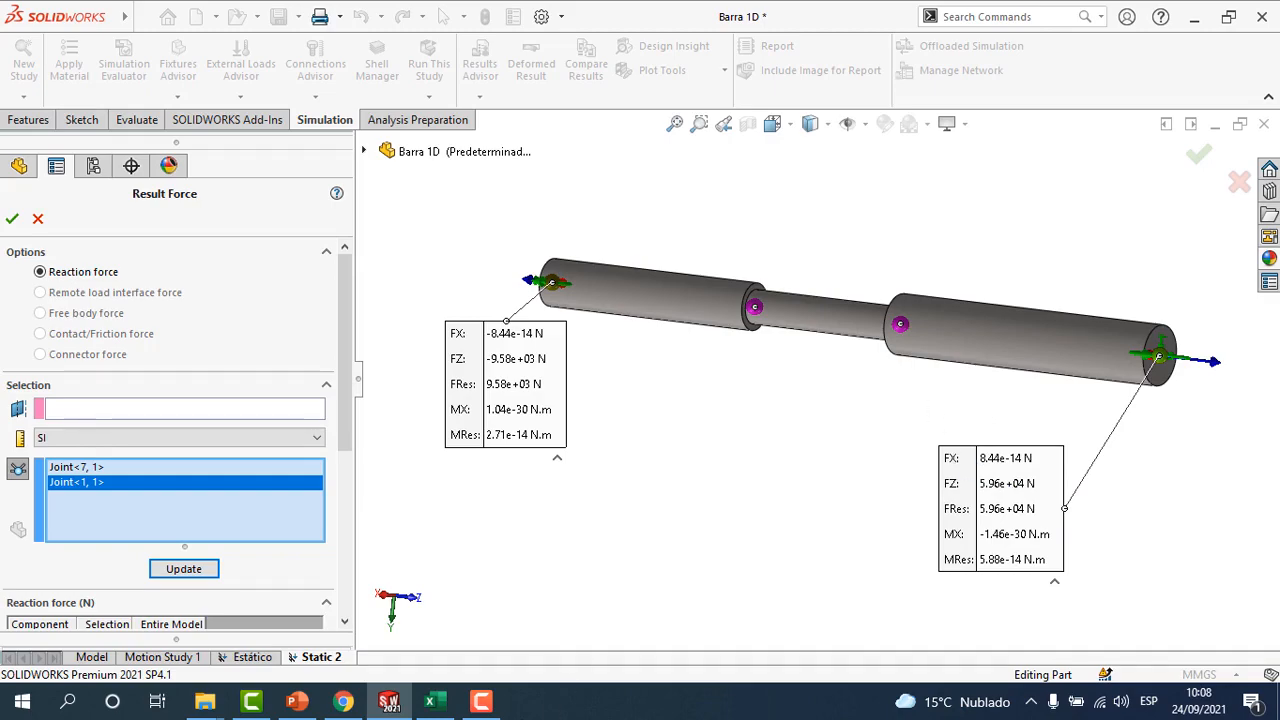
Step: Switch to Excel to compare the reactions with the calculated RF1 and RF2, return to SOLIDWORKS and close the Result Force listing
{"action": "left_click", "coordinate": [430, 701]}
{"action": "scroll", "coordinate": [718, 514], "scroll_direction": "up", "scroll_amount": 4}
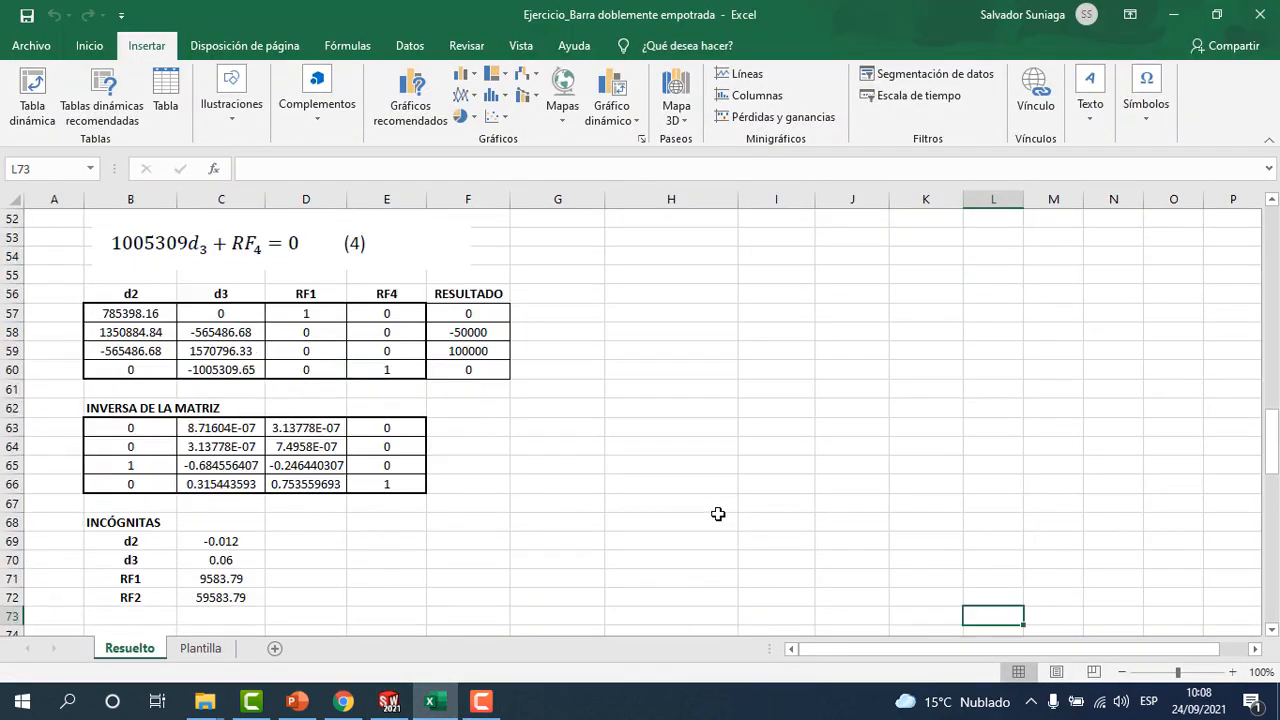
{"action": "scroll", "coordinate": [718, 514], "scroll_direction": "up", "scroll_amount": 9}
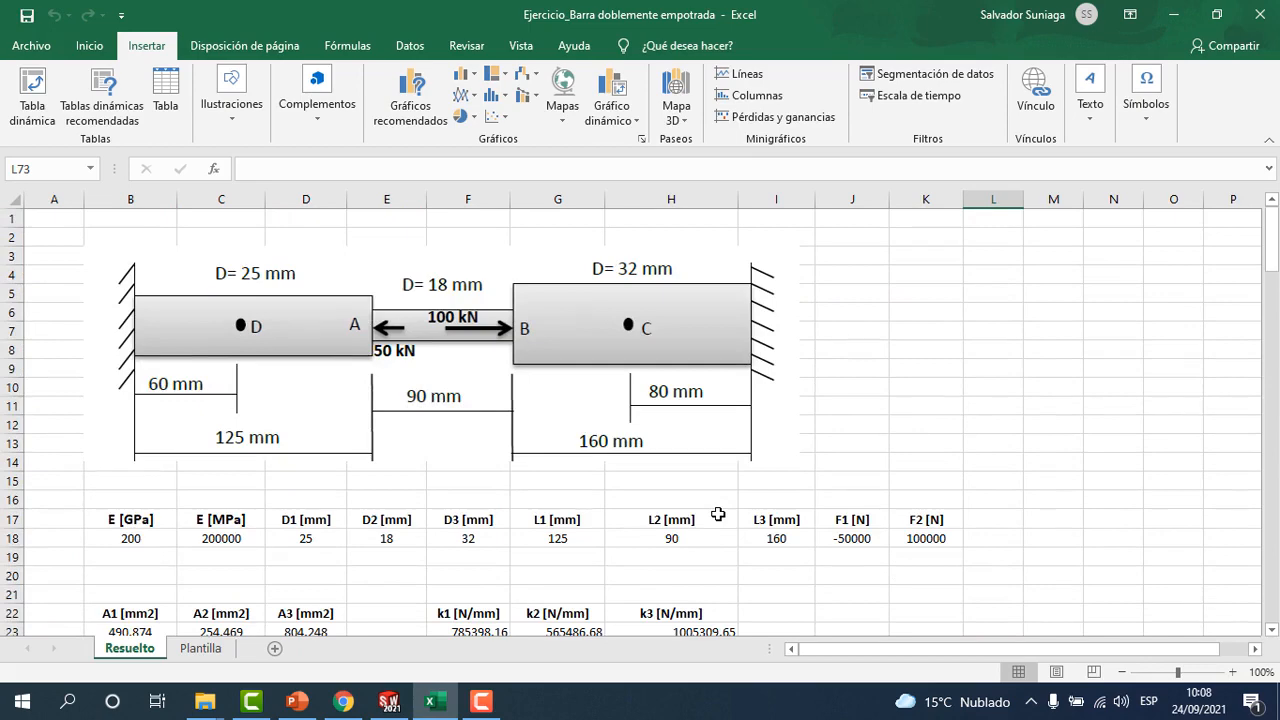
{"action": "scroll", "coordinate": [545, 407], "scroll_direction": "down", "scroll_amount": 17}
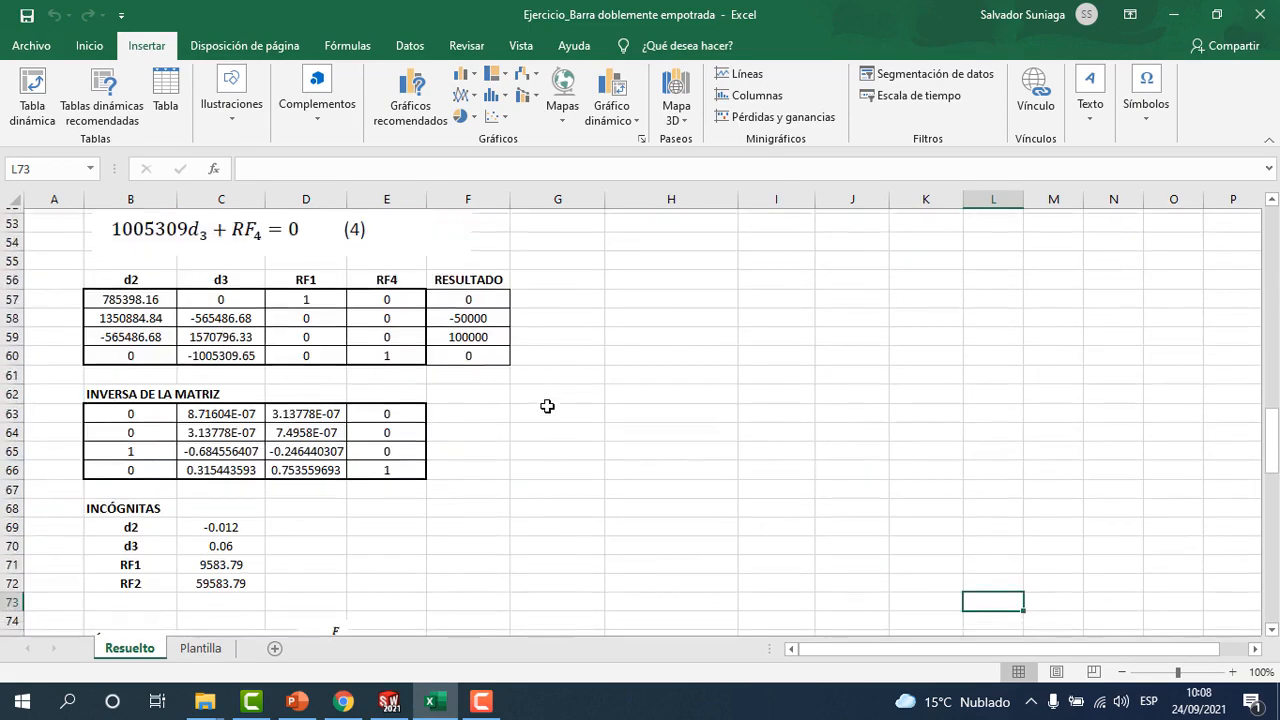
{"action": "scroll", "coordinate": [547, 406], "scroll_direction": "down", "scroll_amount": 3}
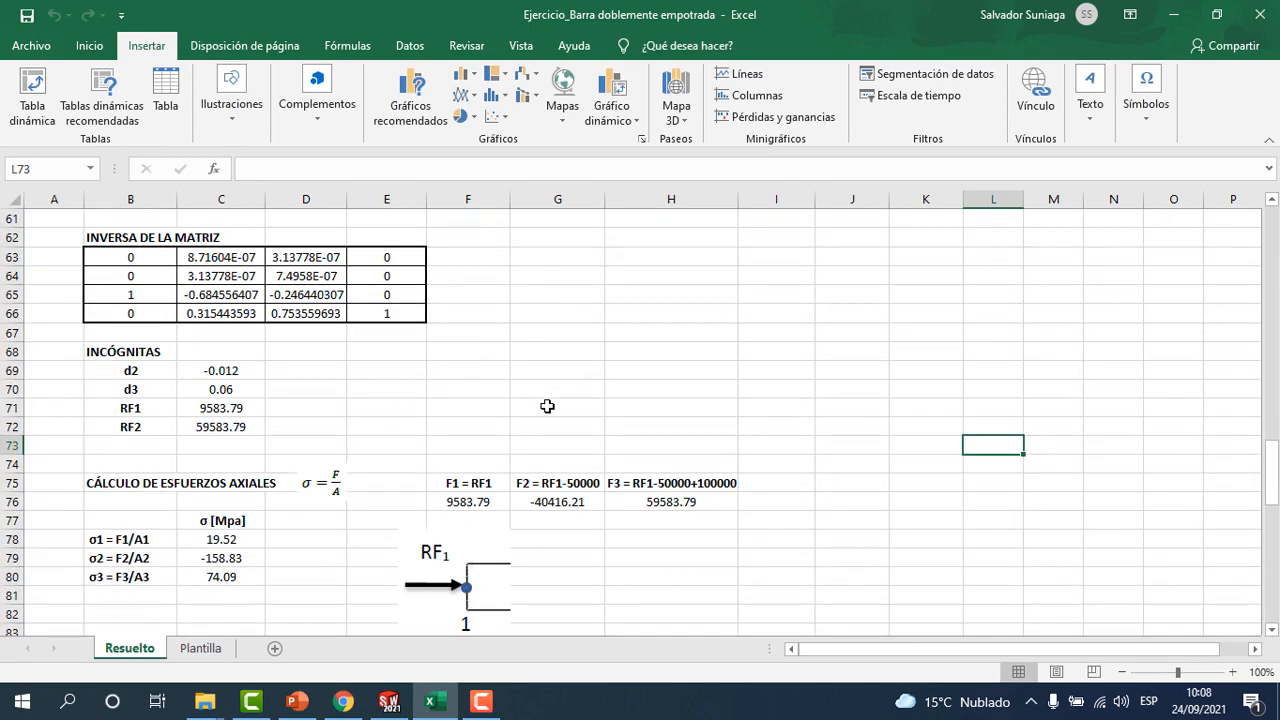
{"action": "scroll", "coordinate": [547, 406], "scroll_direction": "down", "scroll_amount": 1}
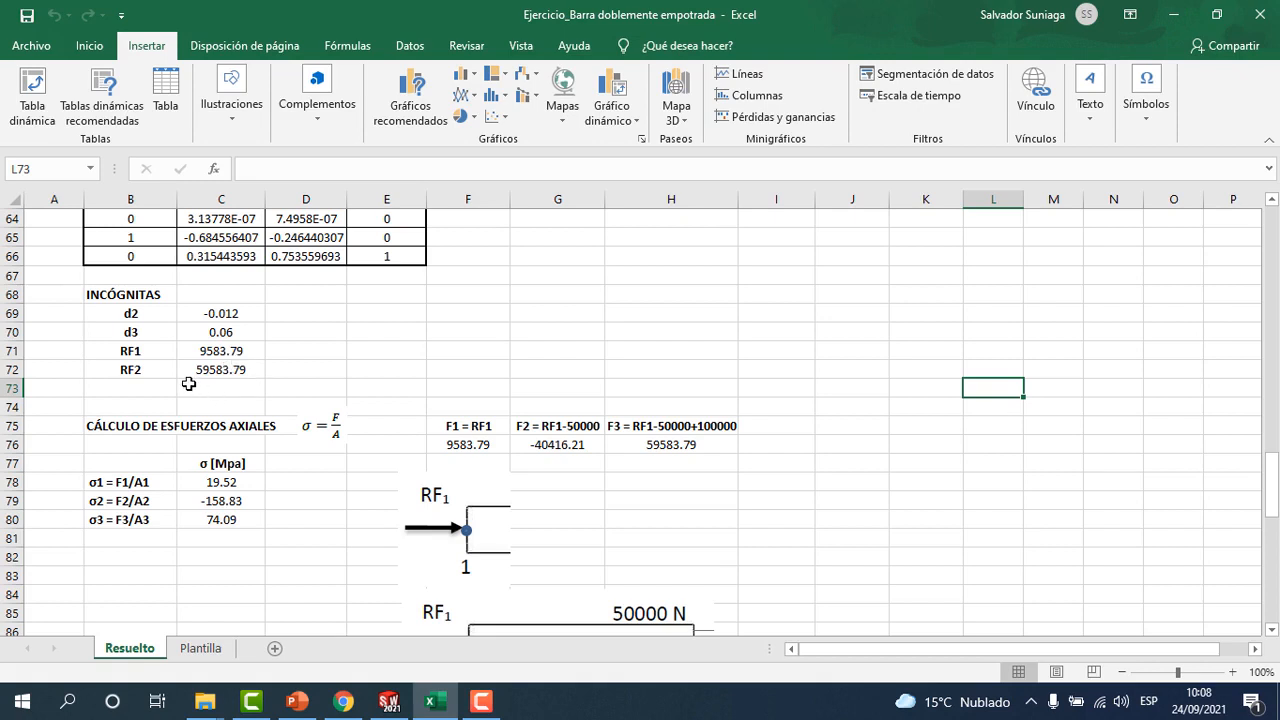
{"action": "left_click", "coordinate": [238, 372]}
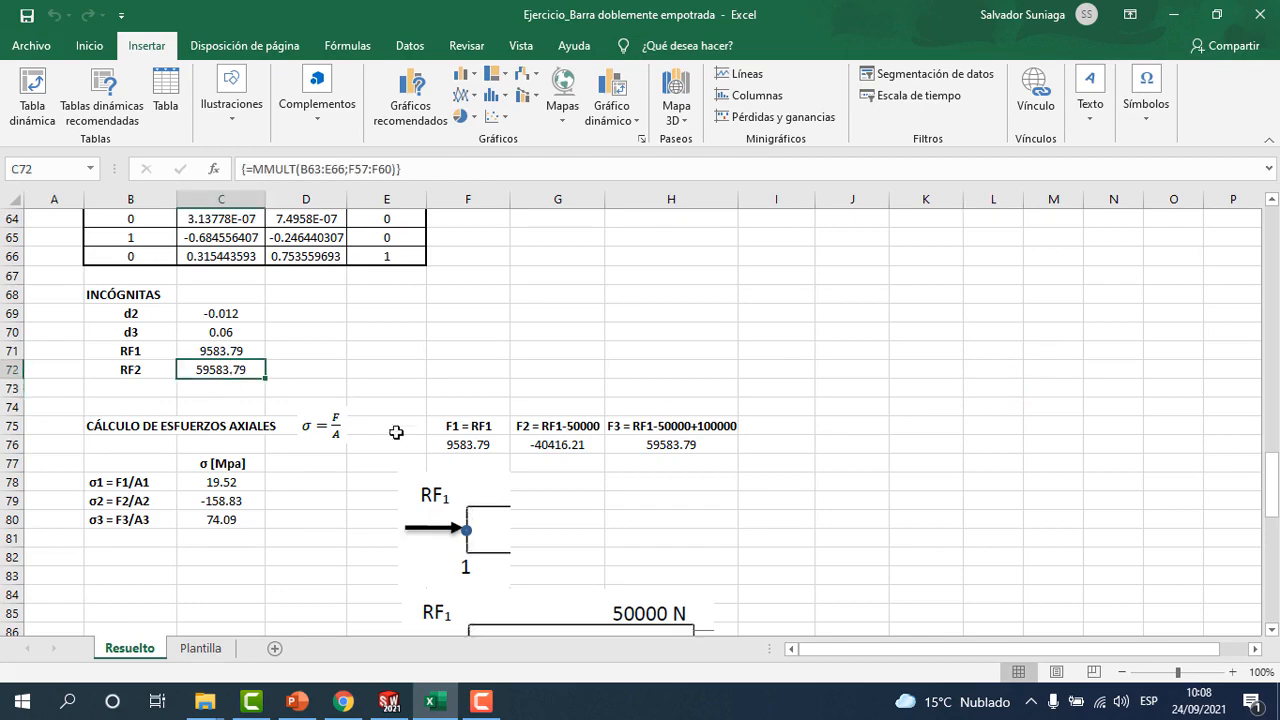
{"action": "left_click", "coordinate": [389, 701]}
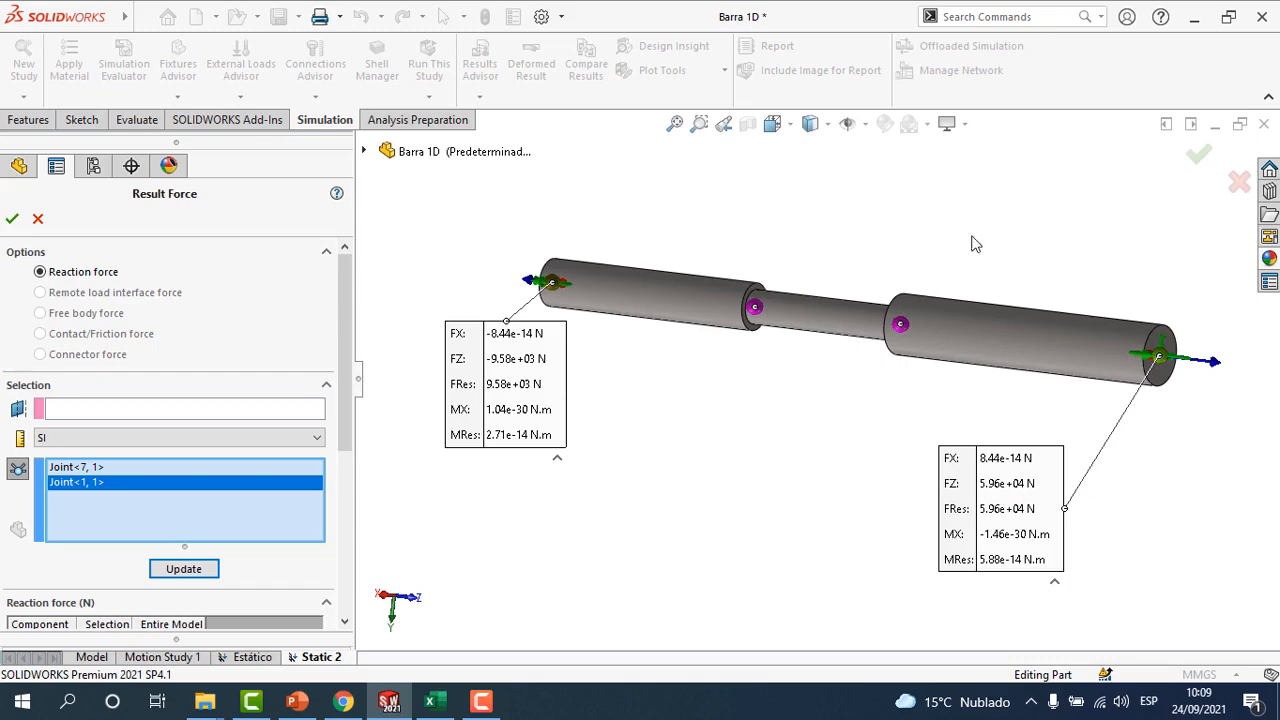
{"action": "left_click", "coordinate": [12, 218]}
Step: Switch to Excel and review the bar diagram and the calculated displacements d2 and d3 on the Resuelto sheet
{"action": "left_click", "coordinate": [430, 701]}
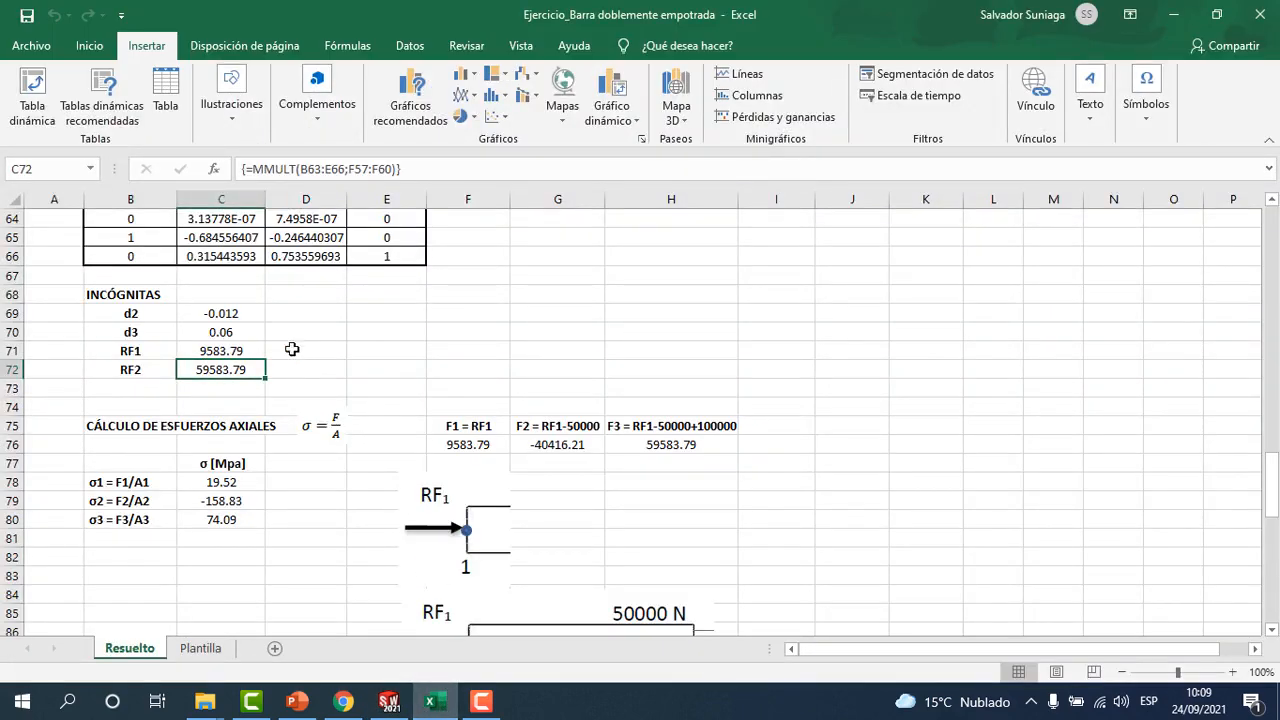
{"action": "scroll", "coordinate": [590, 424], "scroll_direction": "up", "scroll_amount": 19}
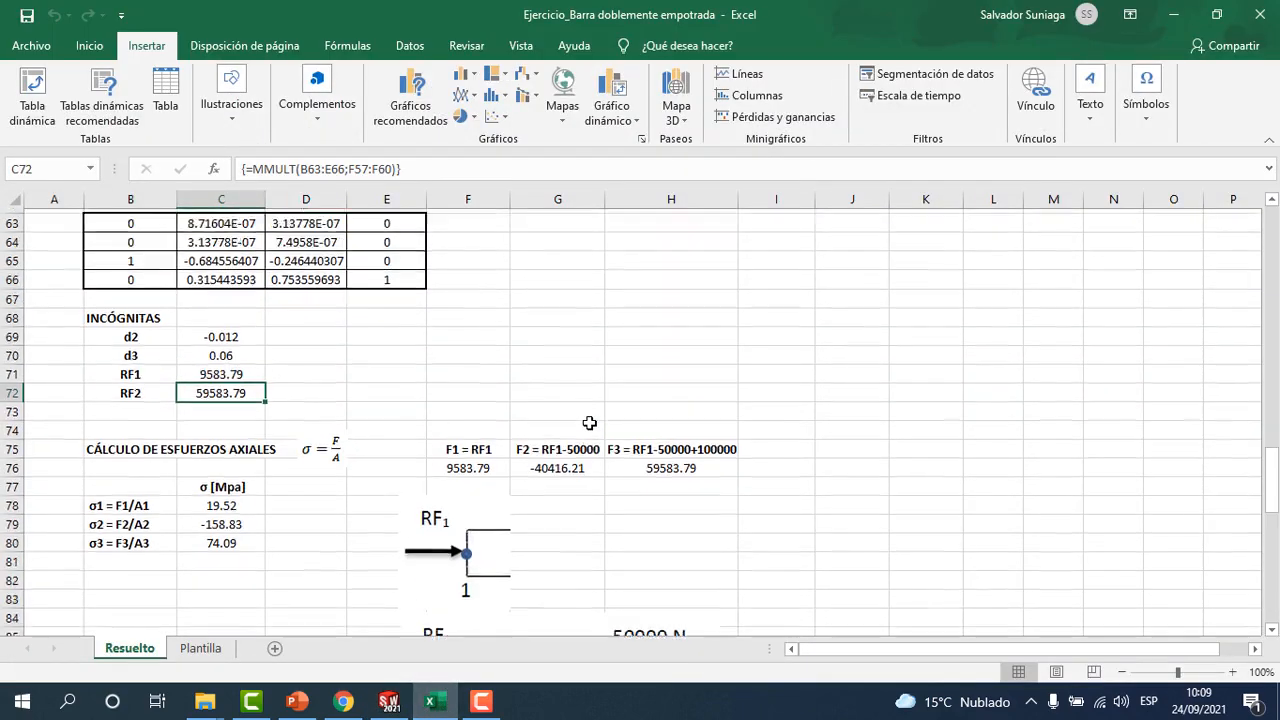
{"action": "scroll", "coordinate": [590, 424], "scroll_direction": "up", "scroll_amount": 2}
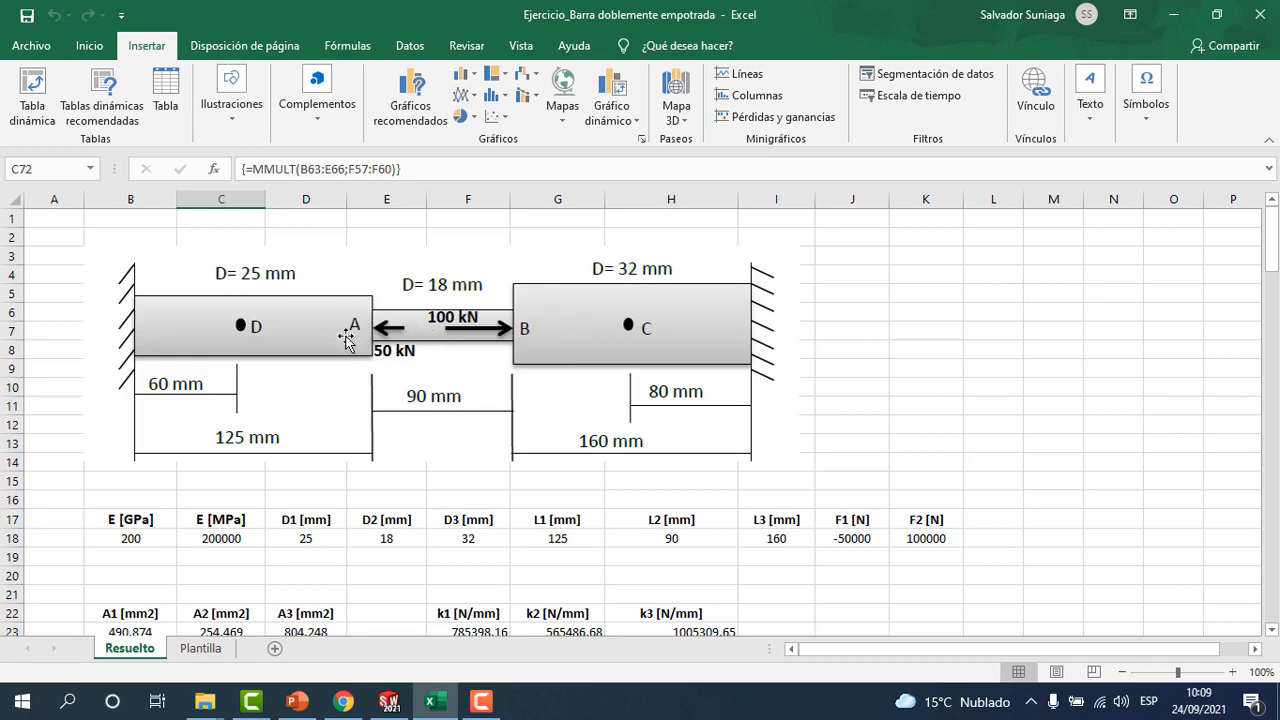
{"action": "scroll", "coordinate": [344, 418], "scroll_direction": "down", "scroll_amount": 20}
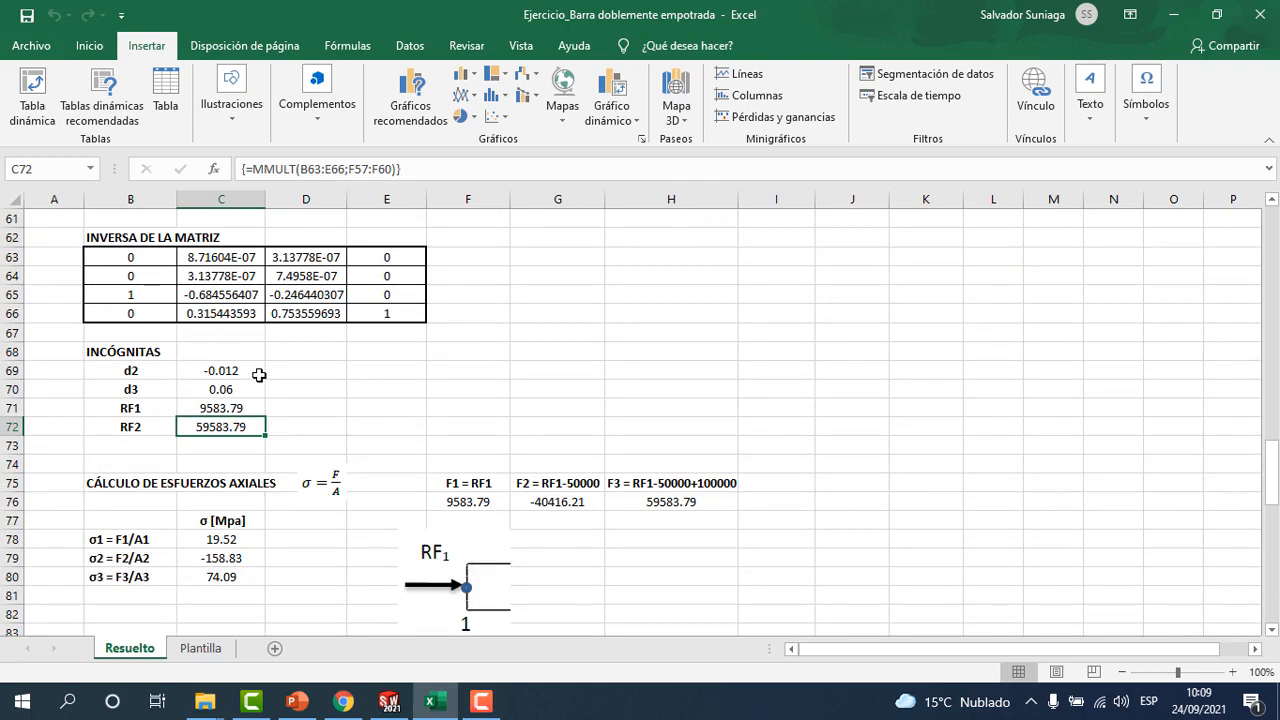
Step: Switch to SOLIDWORKS, probe the displacement plot at the two intermediate loaded joints and place both callouts above the bar
{"action": "left_click", "coordinate": [389, 701]}
{"action": "scroll", "coordinate": [989, 402], "scroll_direction": "up", "scroll_amount": 3}
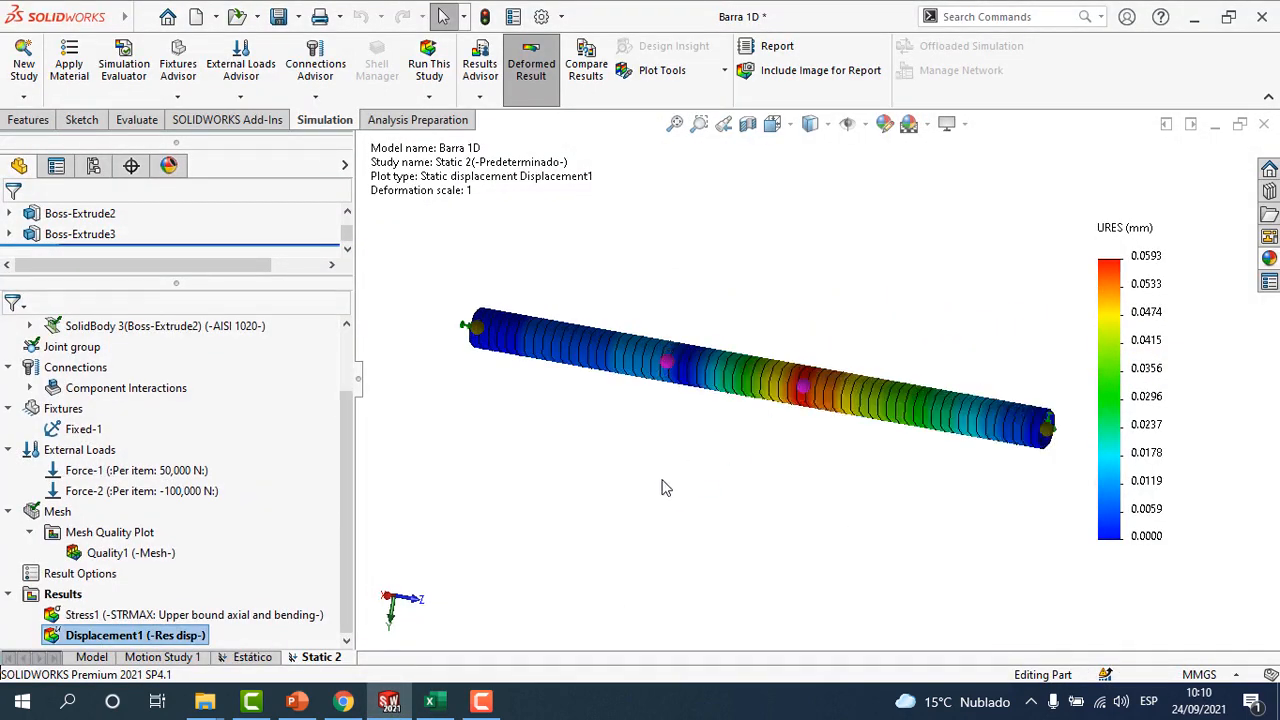
{"action": "mouse_move", "coordinate": [782, 457]}
{"action": "middle_mouse_down"}
{"action": "mouse_move", "coordinate": [751, 437]}
{"action": "mouse_move", "coordinate": [769, 438]}
{"action": "middle_mouse_up"}
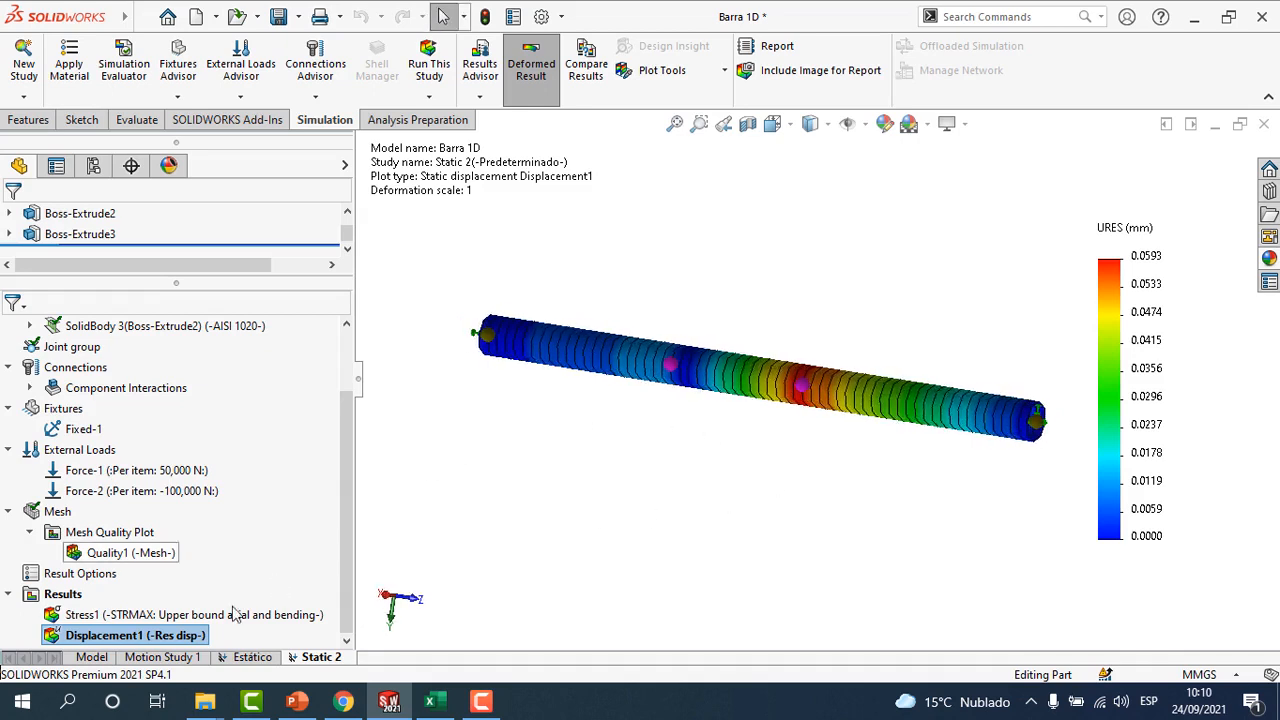
{"action": "right_click", "coordinate": [157, 640]}
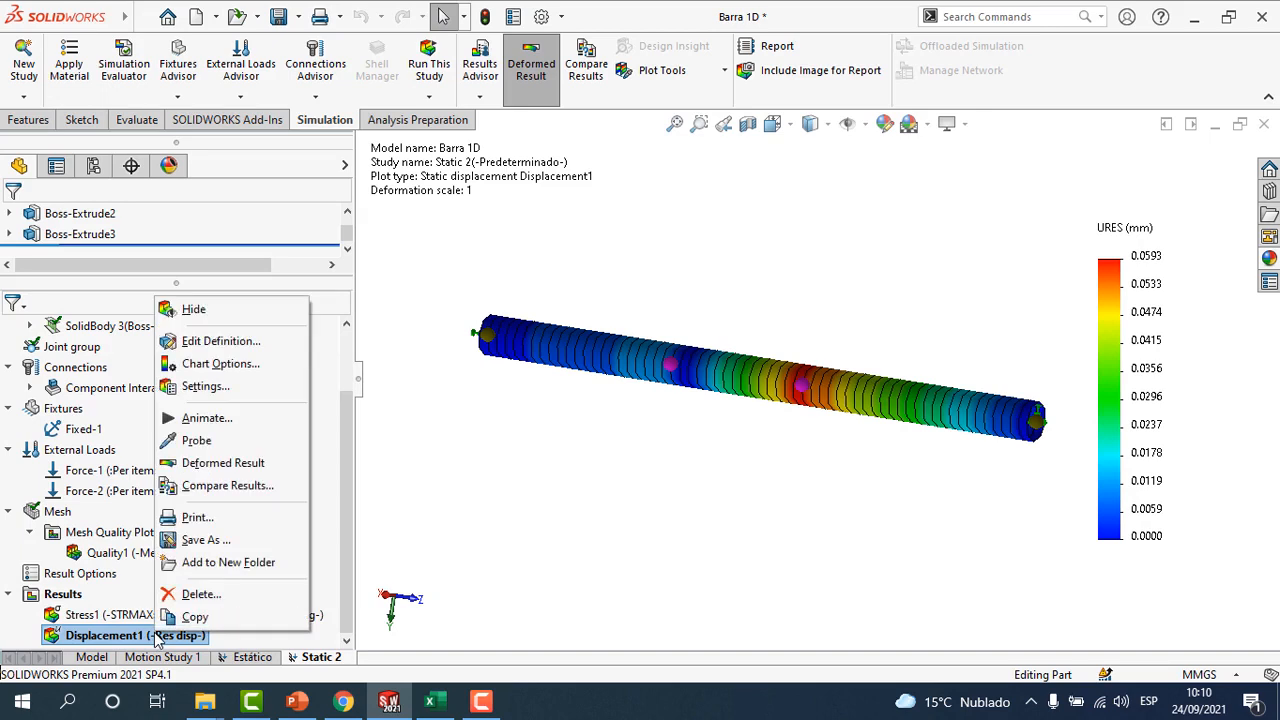
{"action": "left_click", "coordinate": [196, 441]}
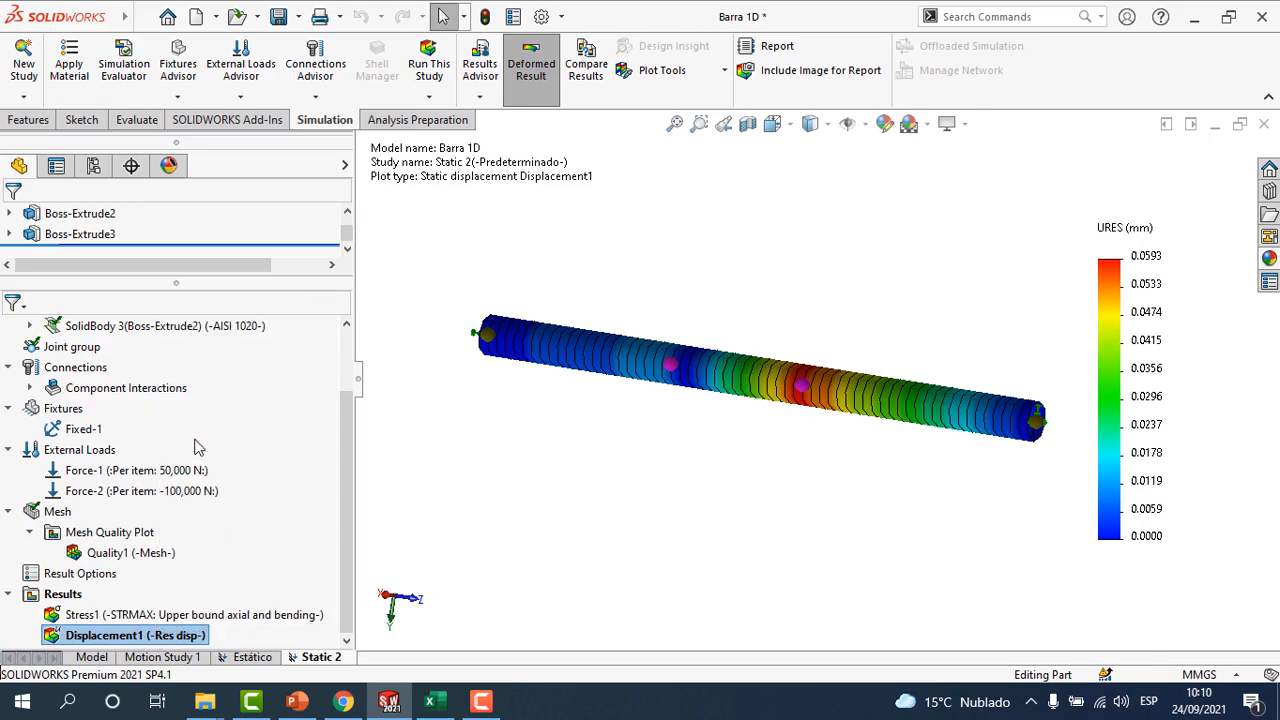
{"action": "mouse_move", "coordinate": [669, 464]}
{"action": "middle_mouse_down"}
{"action": "mouse_move", "coordinate": [706, 480]}
{"action": "mouse_move", "coordinate": [660, 466]}
{"action": "middle_mouse_up"}
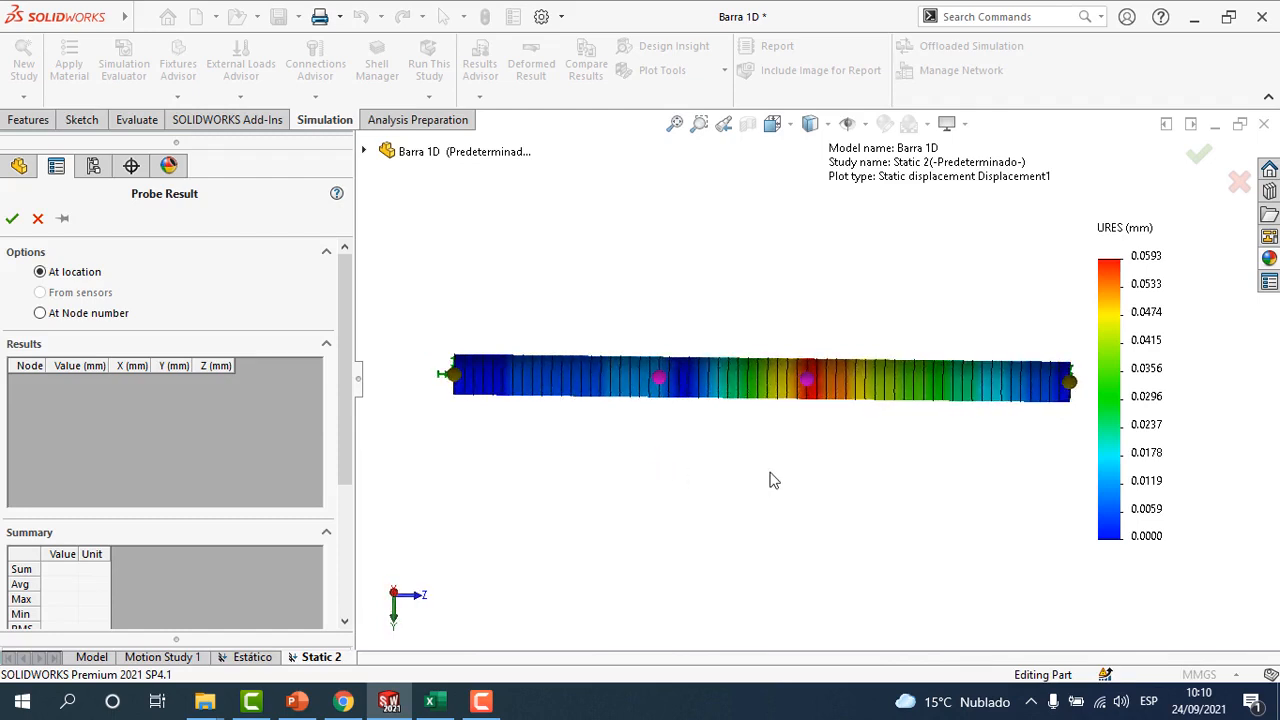
{"action": "scroll", "coordinate": [775, 478], "scroll_direction": "up", "scroll_amount": 2}
{"action": "scroll", "coordinate": [834, 339], "scroll_direction": "down", "scroll_amount": 2}
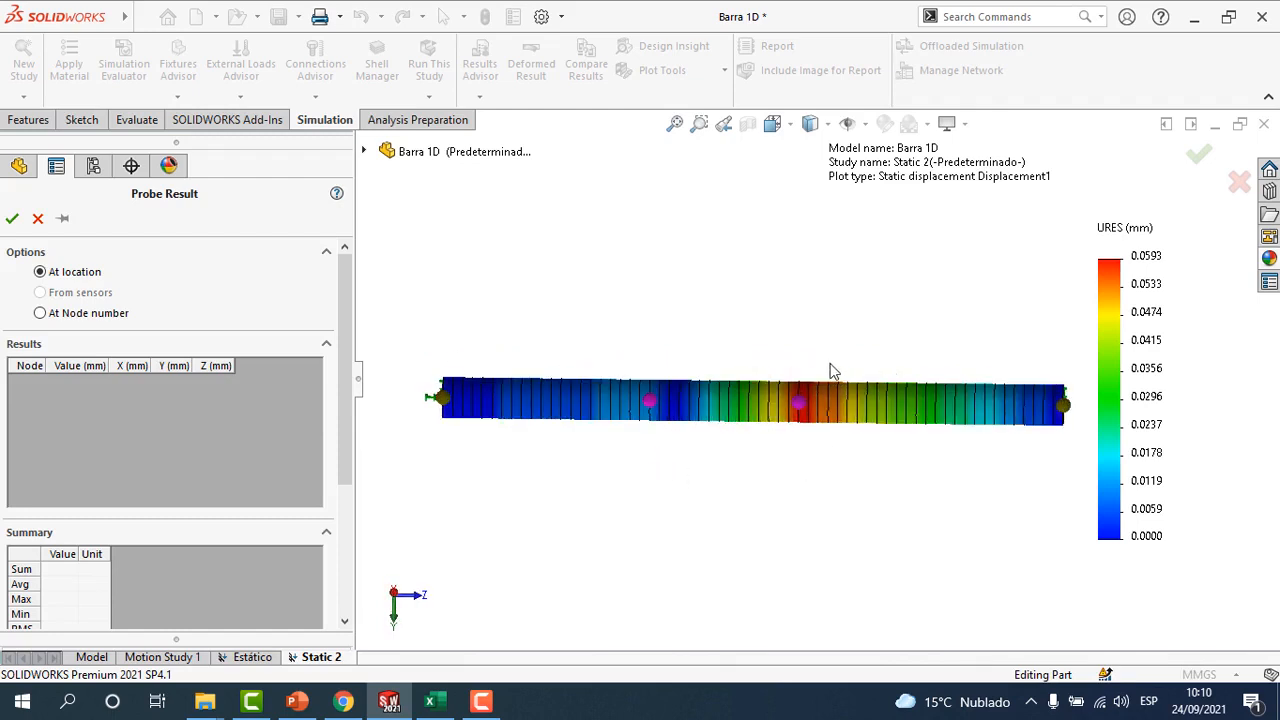
{"action": "scroll", "coordinate": [834, 371], "scroll_direction": "down", "scroll_amount": 1}
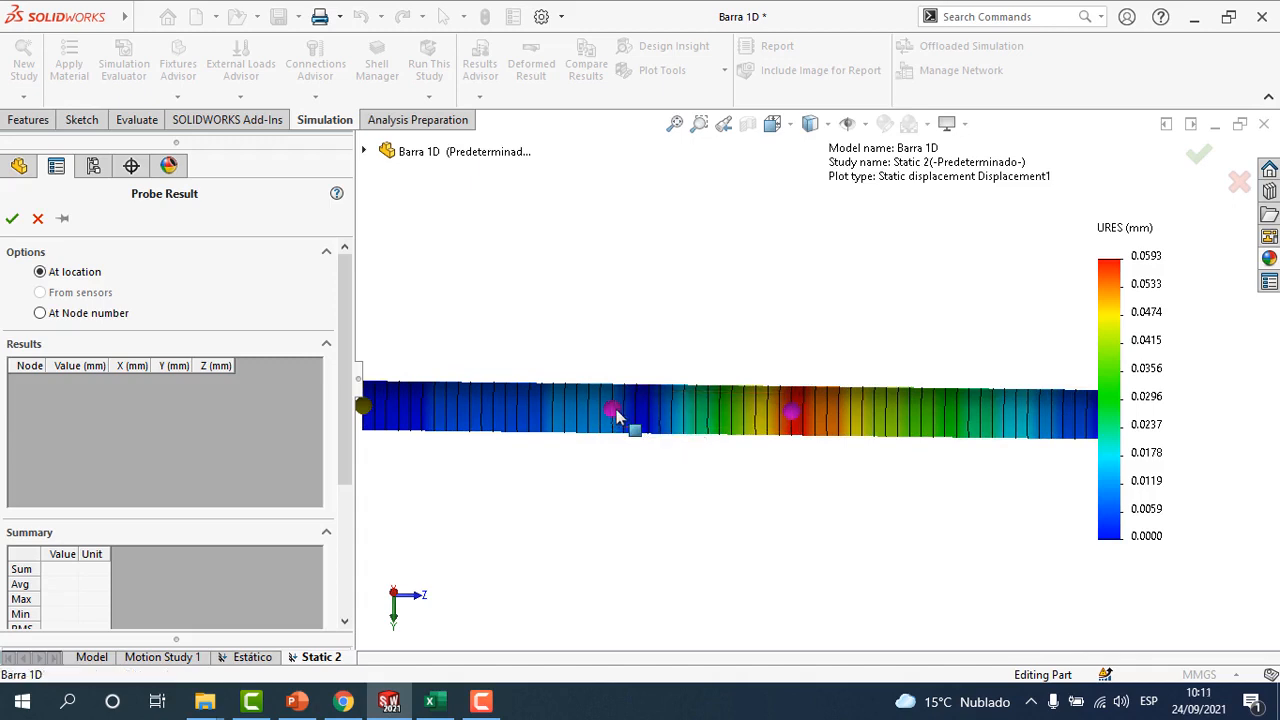
{"action": "left_click", "coordinate": [617, 417]}
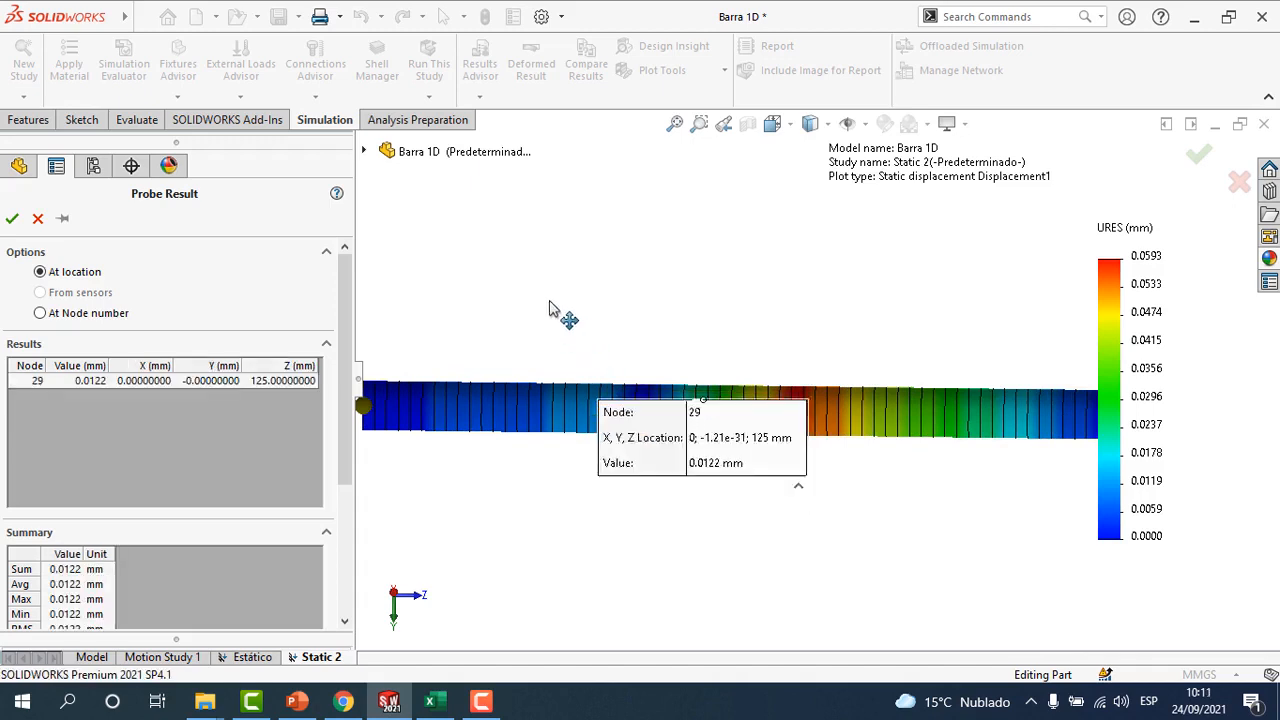
{"action": "left_click_drag", "start_coordinate": [549, 309], "coordinate": [390, 170]}
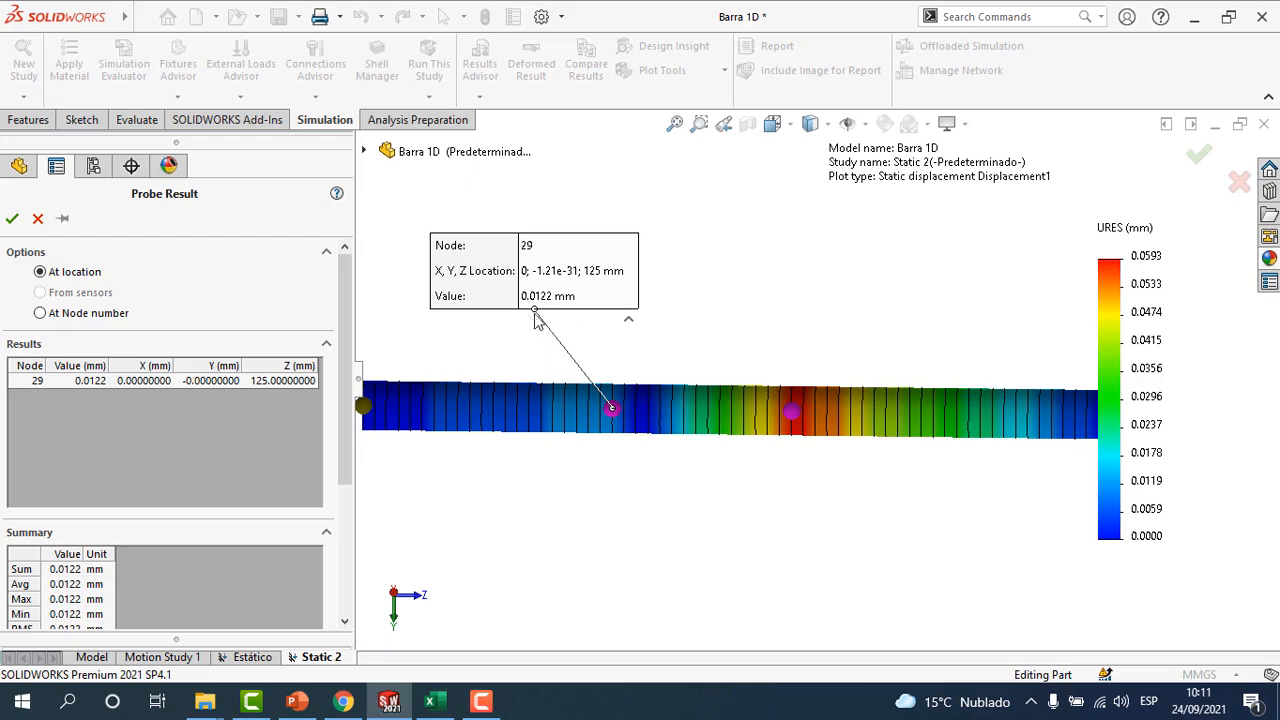
{"action": "left_click", "coordinate": [793, 414]}
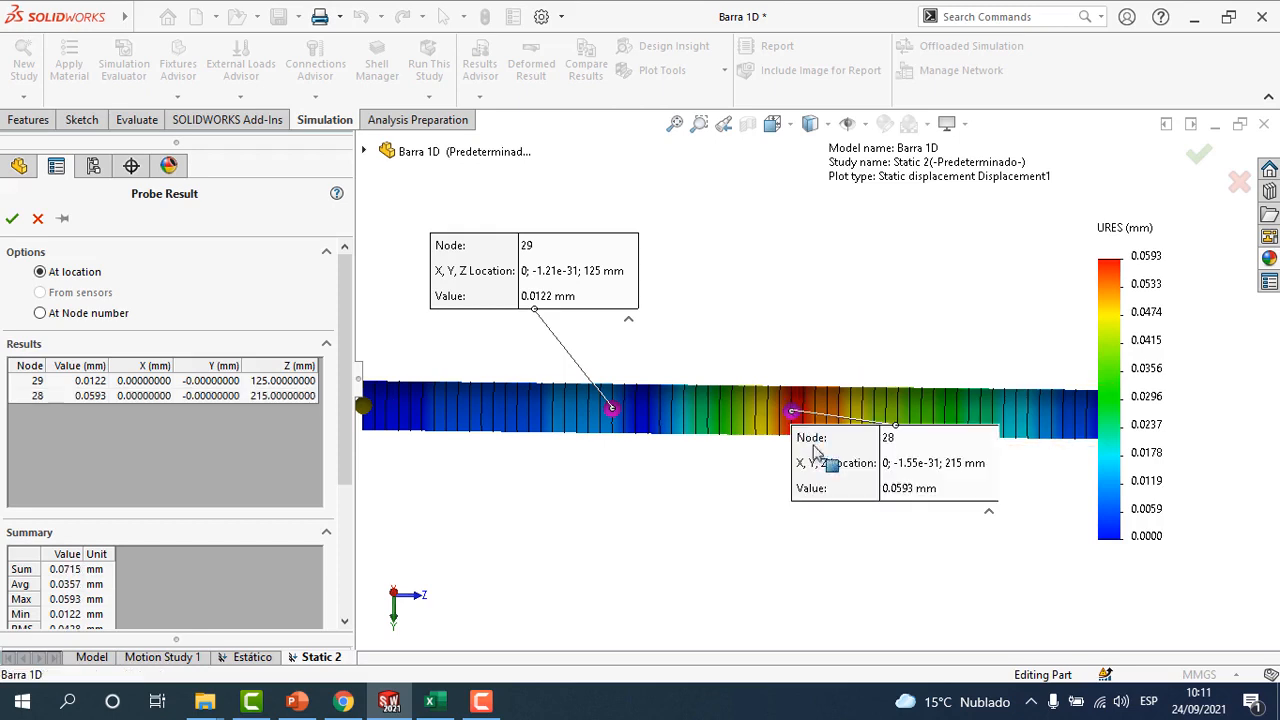
{"action": "left_click_drag", "start_coordinate": [828, 482], "coordinate": [782, 300]}
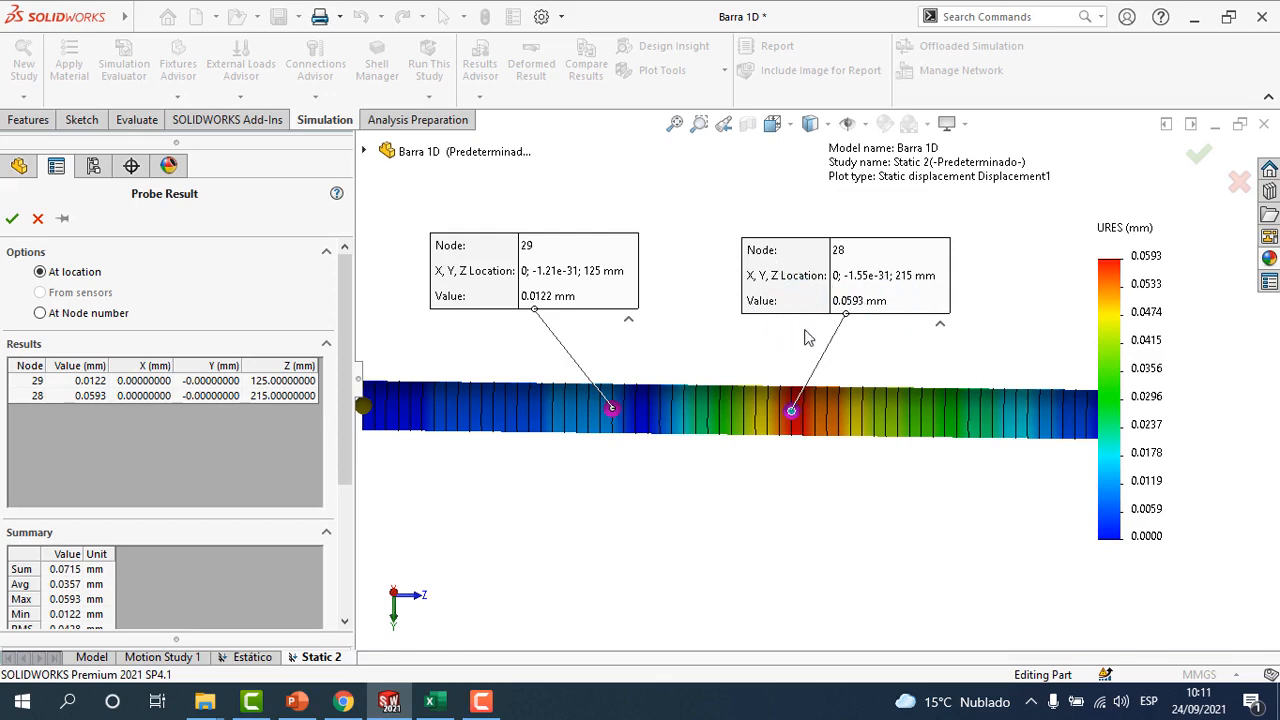
Step: Switch to Excel and compare the probed displacements with the calculated d2 and d3
{"action": "left_click", "coordinate": [430, 702]}
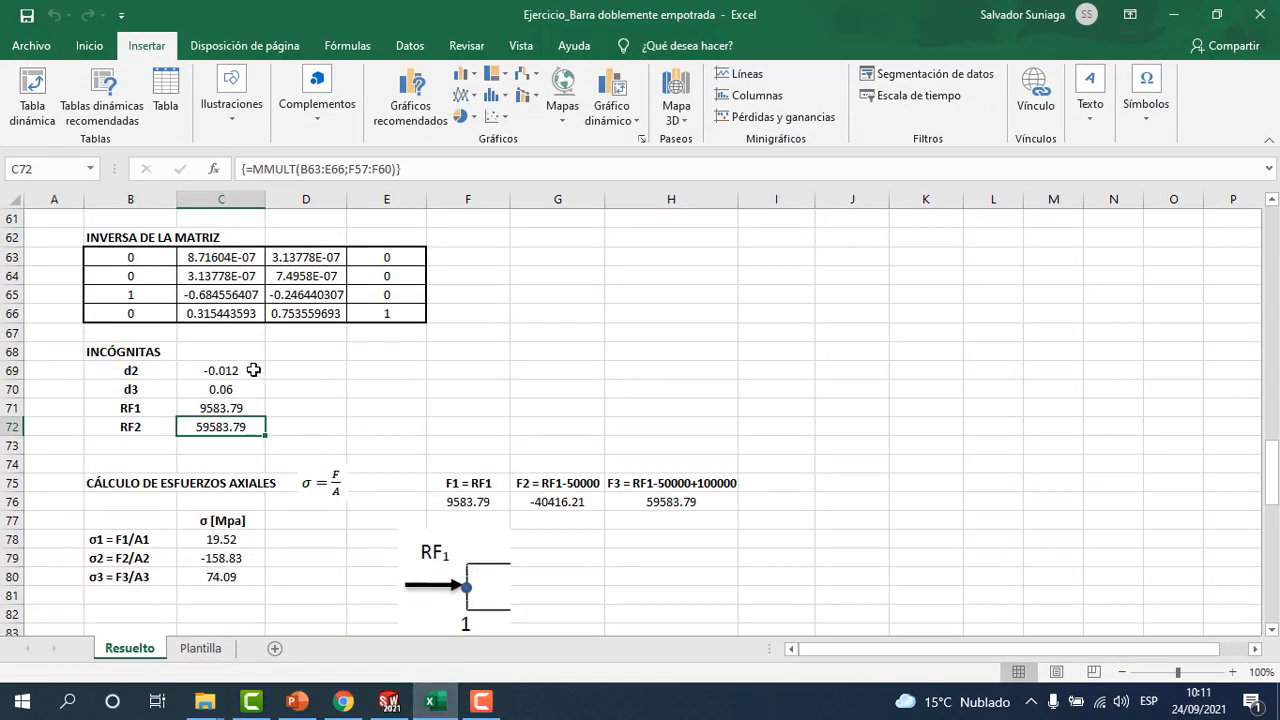
{"action": "left_click_drag", "start_coordinate": [254, 370], "coordinate": [252, 389]}
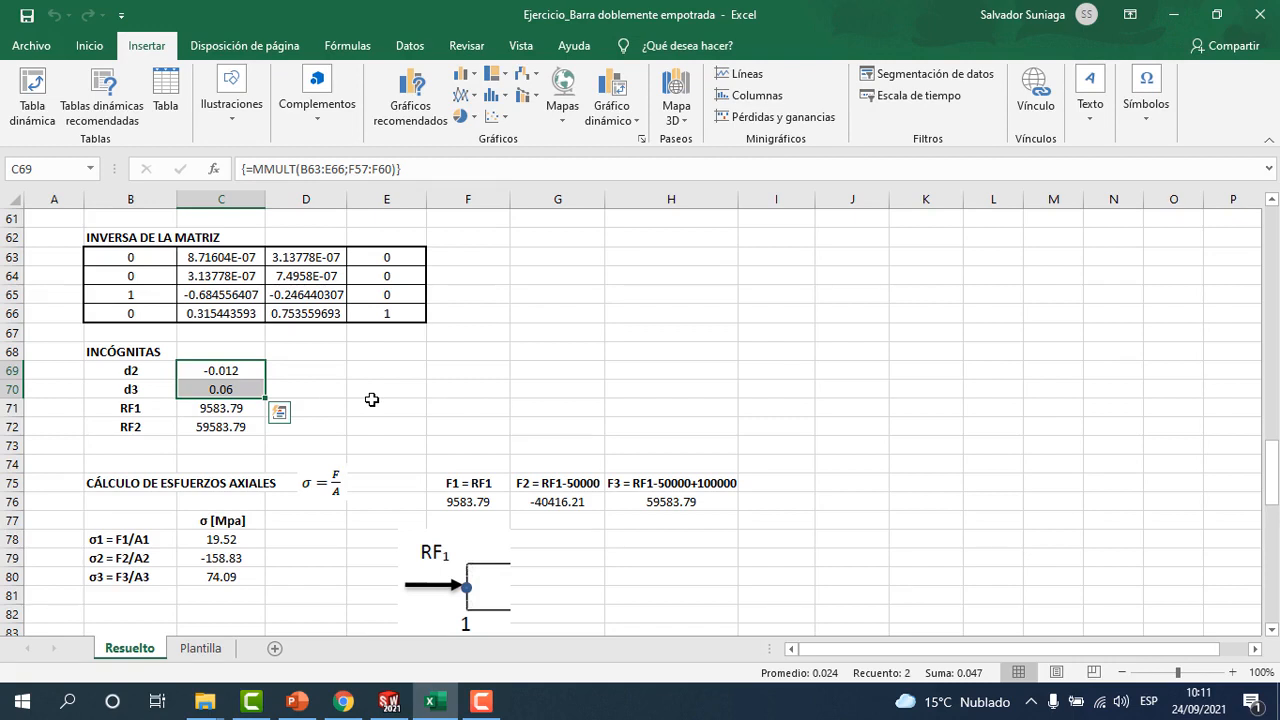
{"action": "left_click", "coordinate": [348, 529]}
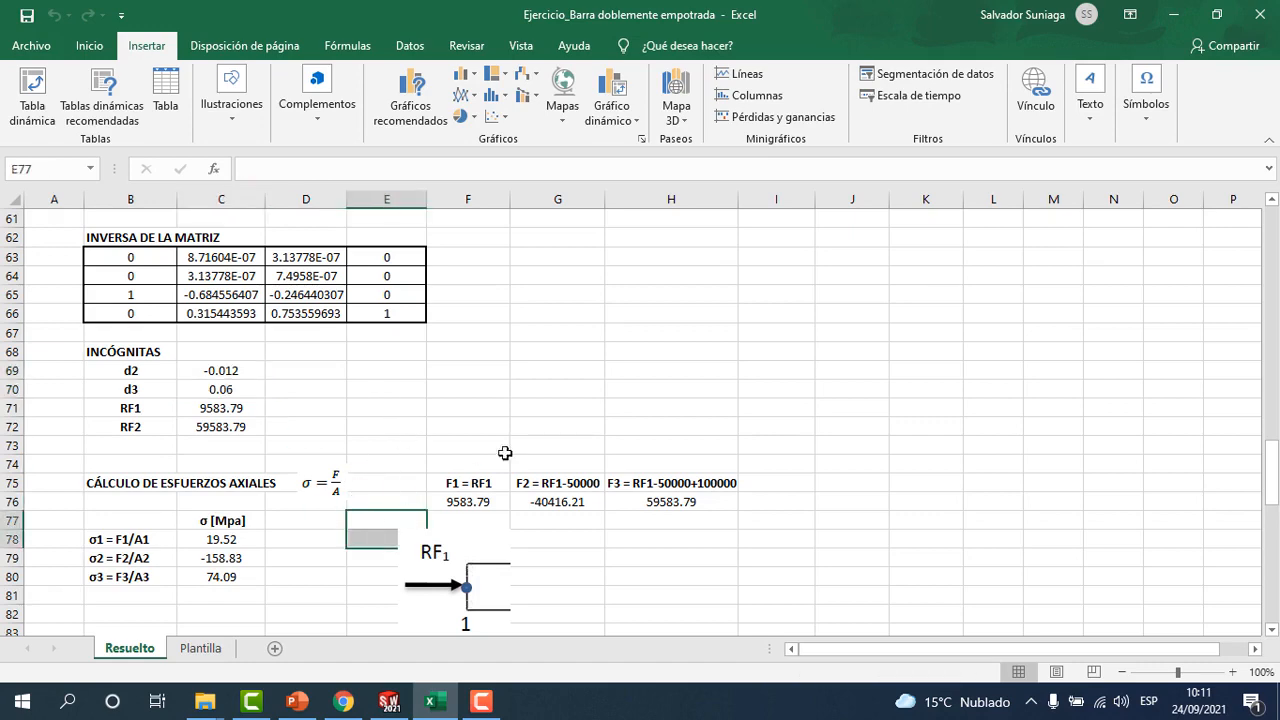
Step: Review the calculated axial stresses σ1, σ2 and σ3, and return to SOLIDWORKS to close the displacement probe
{"action": "scroll", "coordinate": [534, 434], "scroll_direction": "down", "scroll_amount": 3}
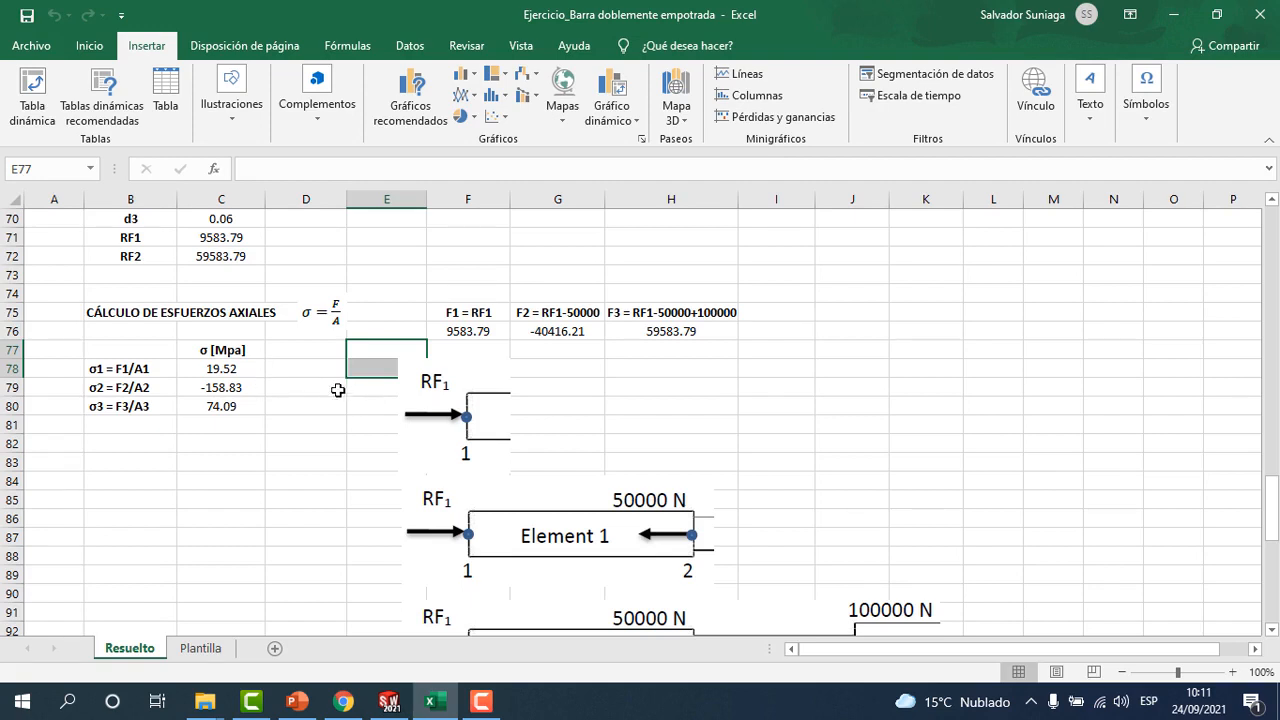
{"action": "scroll", "coordinate": [315, 371], "scroll_direction": "down", "scroll_amount": 1}
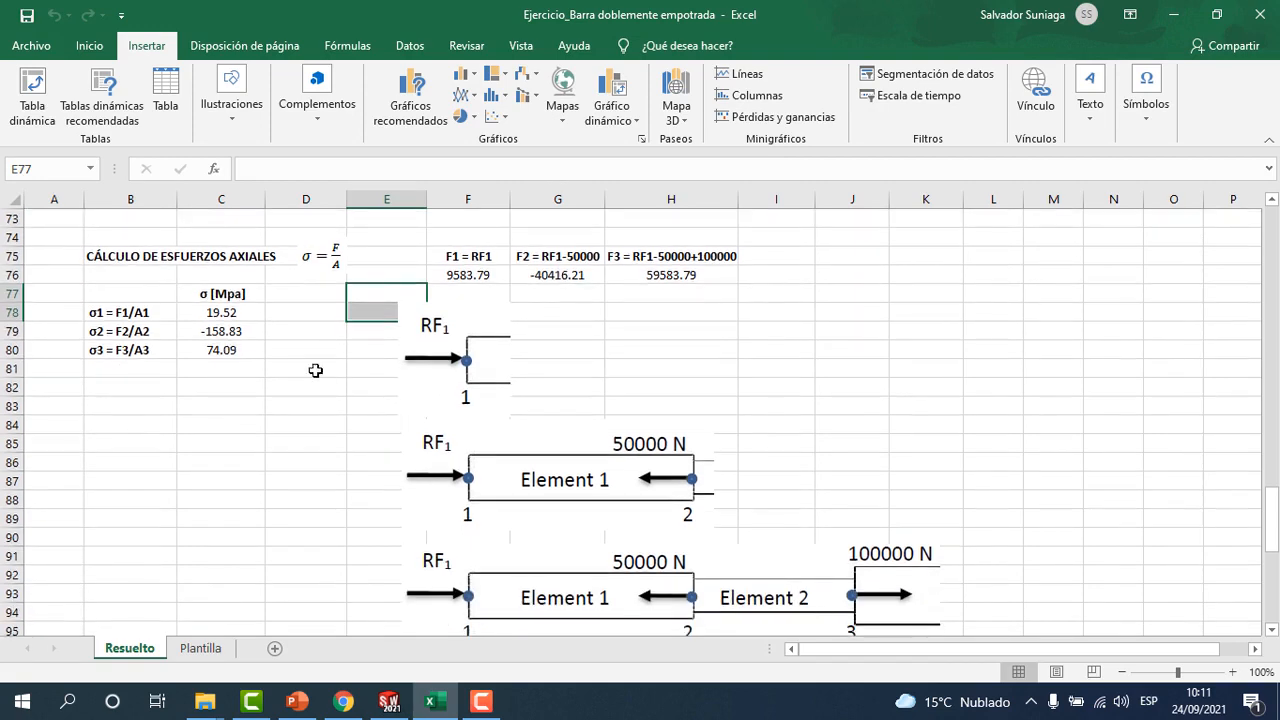
{"action": "left_click", "coordinate": [273, 318]}
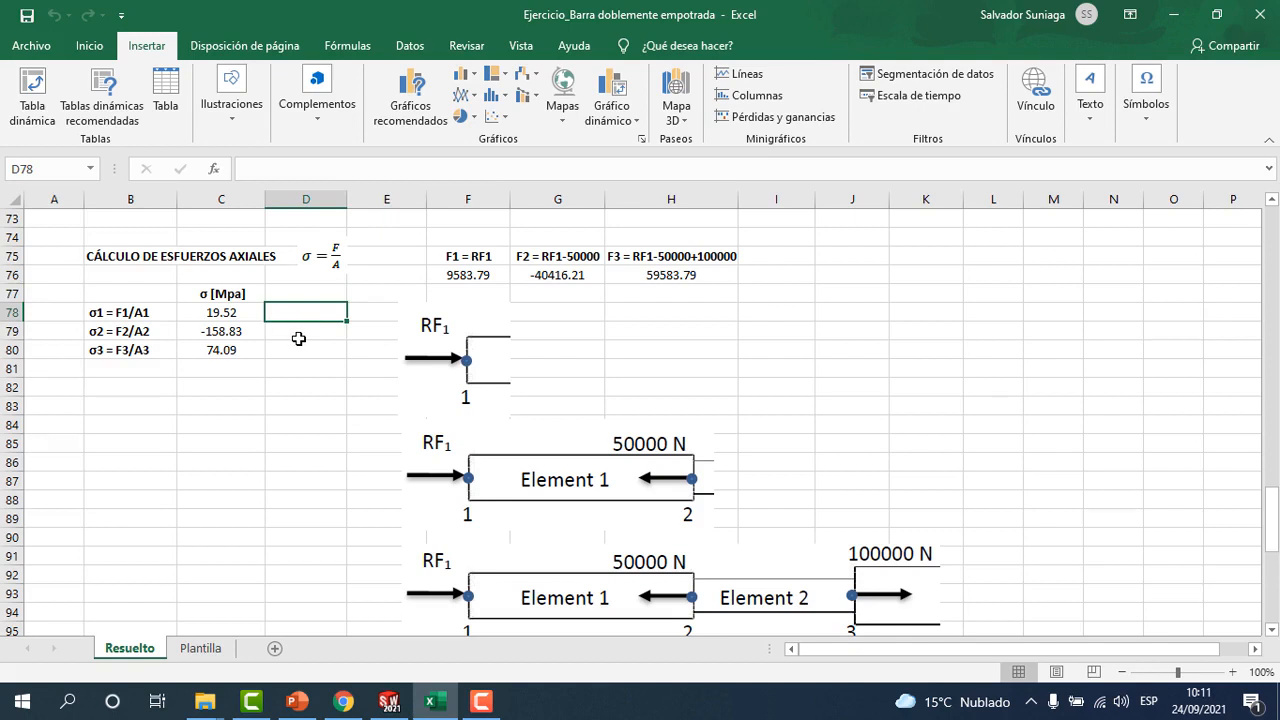
{"action": "left_click", "coordinate": [298, 339]}
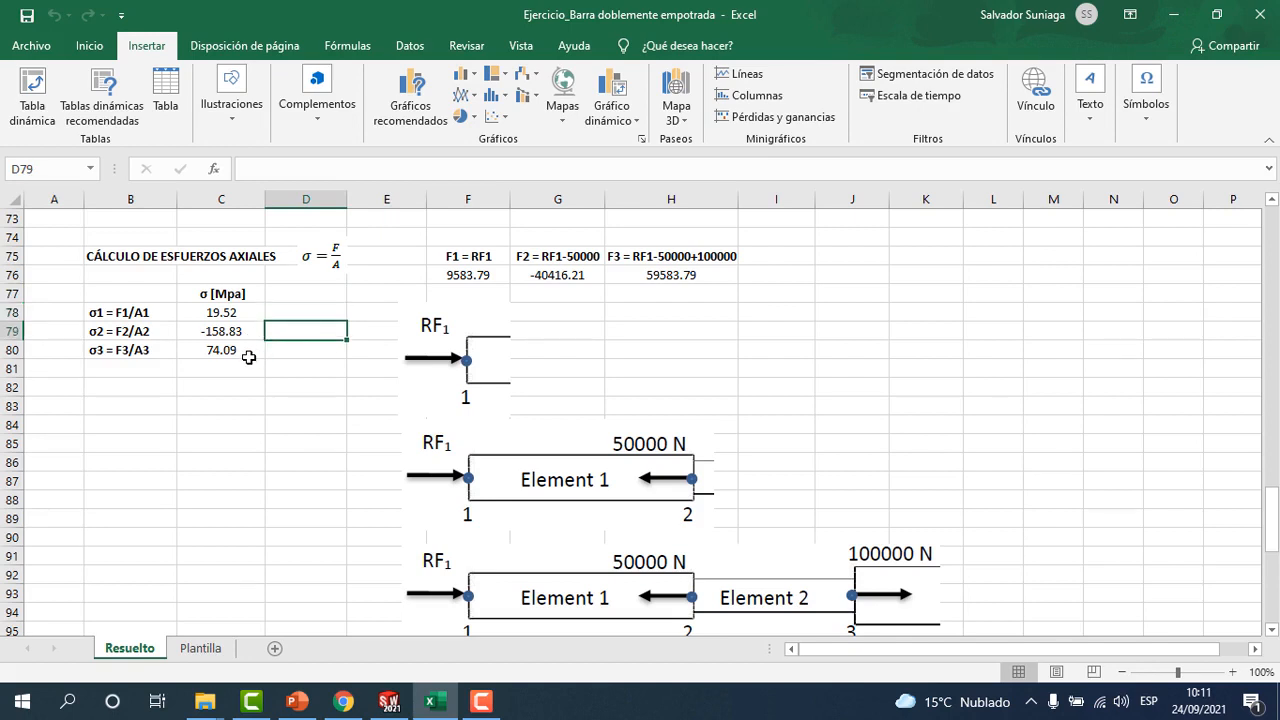
{"action": "left_click", "coordinate": [286, 355]}
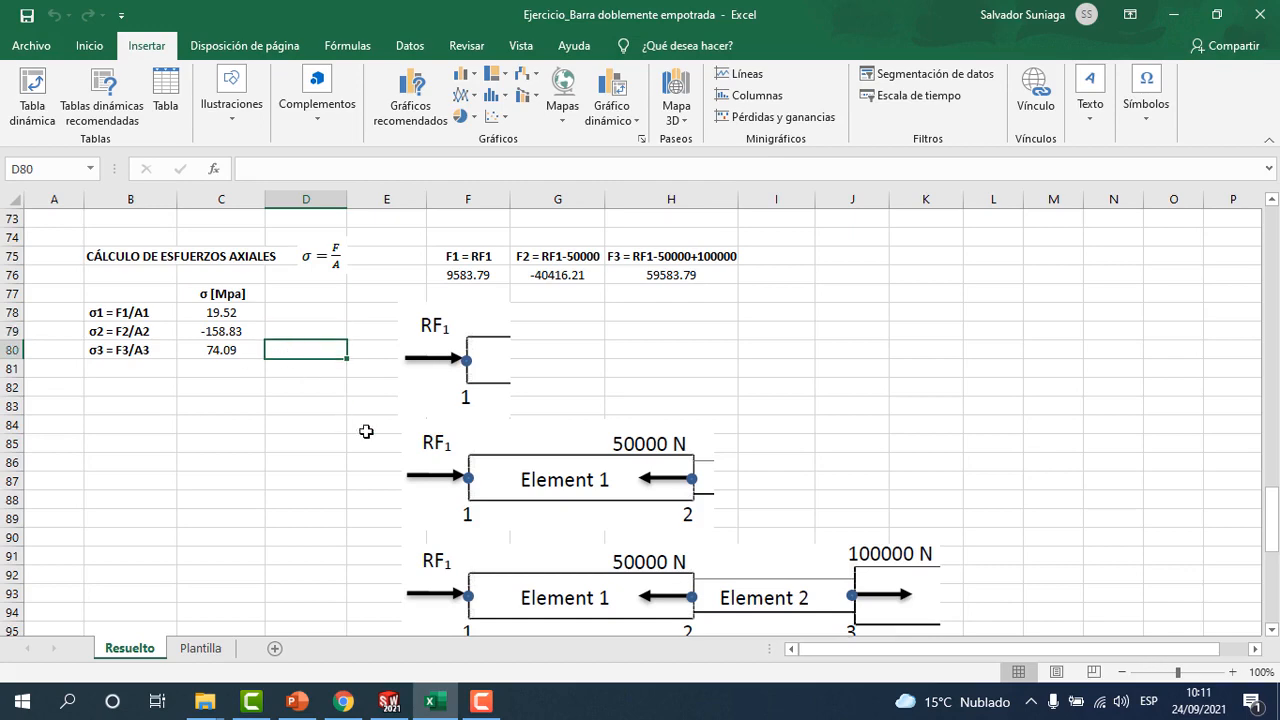
{"action": "left_click", "coordinate": [398, 705]}
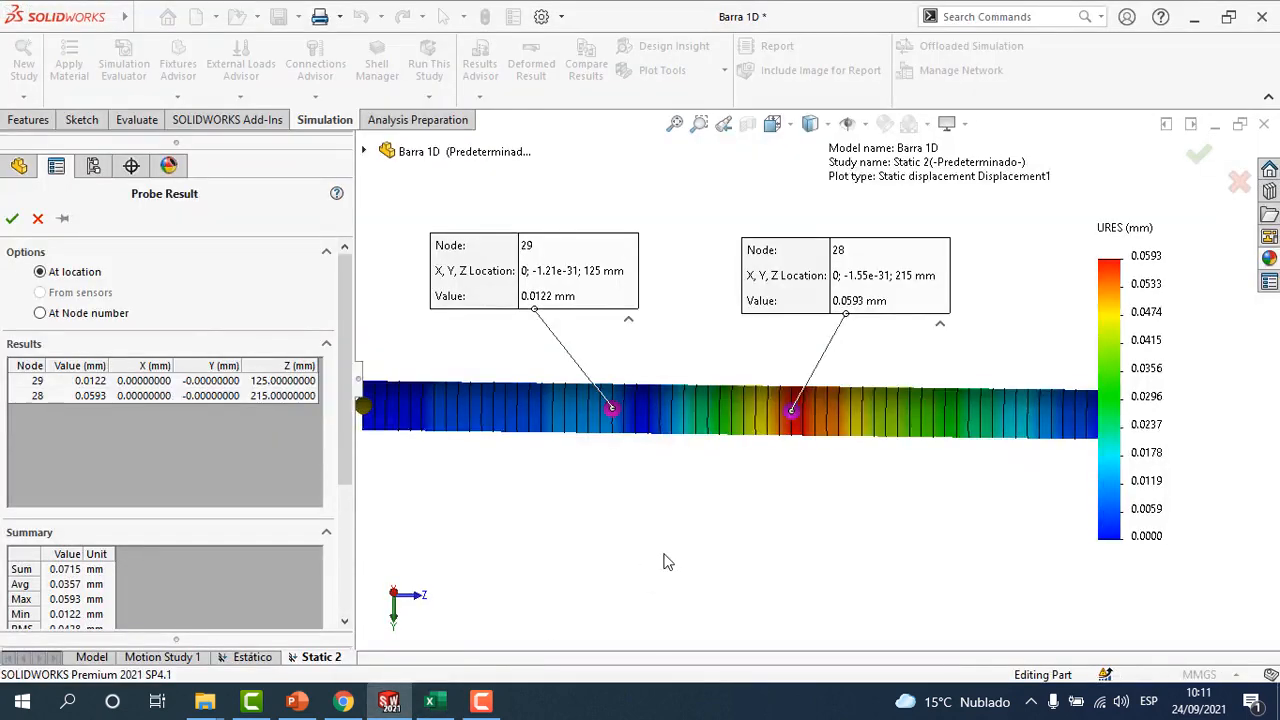
{"action": "left_click", "coordinate": [38, 218]}
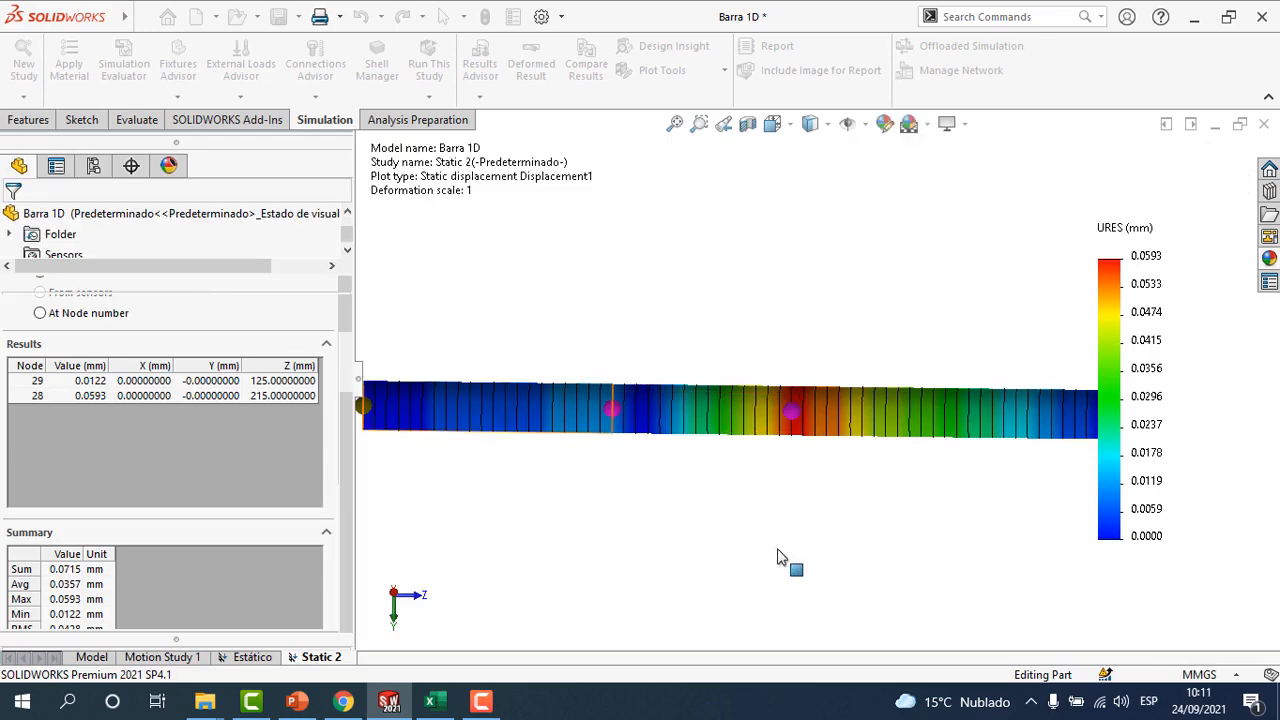
Step: Show the Stress1 plot, probe one element in each of the three bar segments and arrange the callouts clear of the bar
{"action": "middle_click_drag", "start_coordinate": [797, 486], "coordinate": [790, 525]}
{"action": "double_click", "coordinate": [224, 620]}
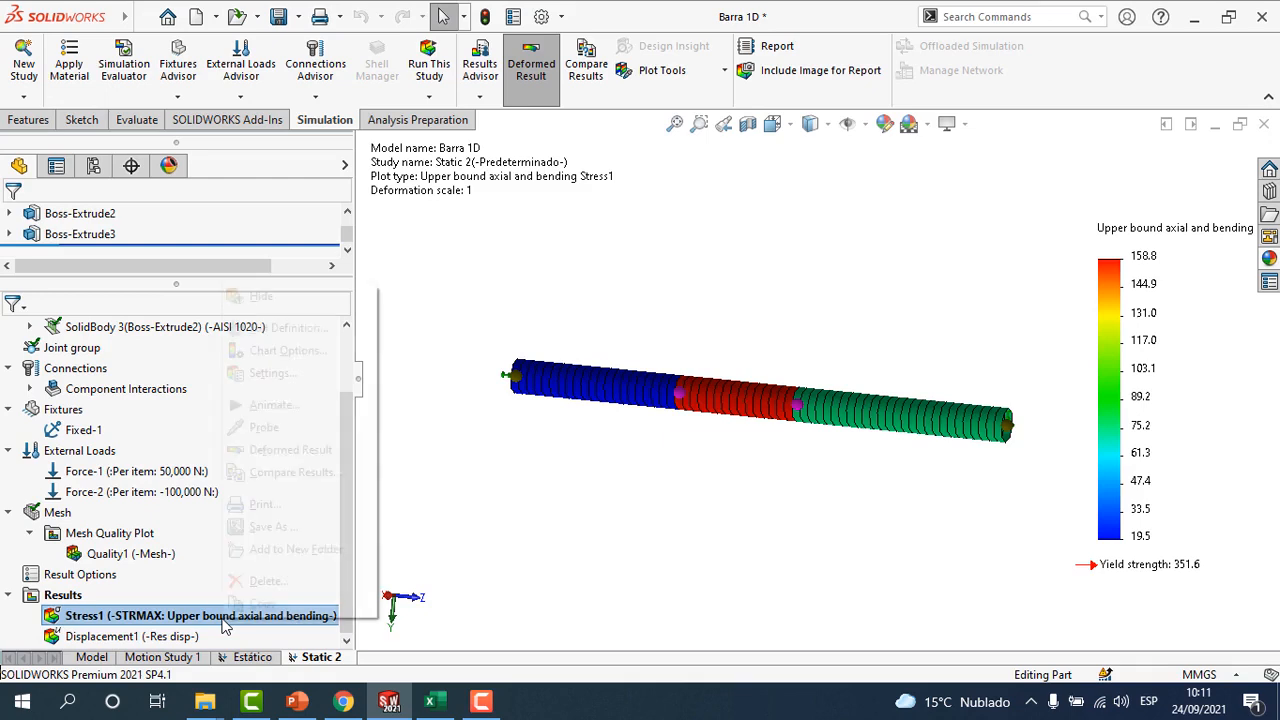
{"action": "right_click", "coordinate": [224, 620]}
{"action": "left_click", "coordinate": [263, 427]}
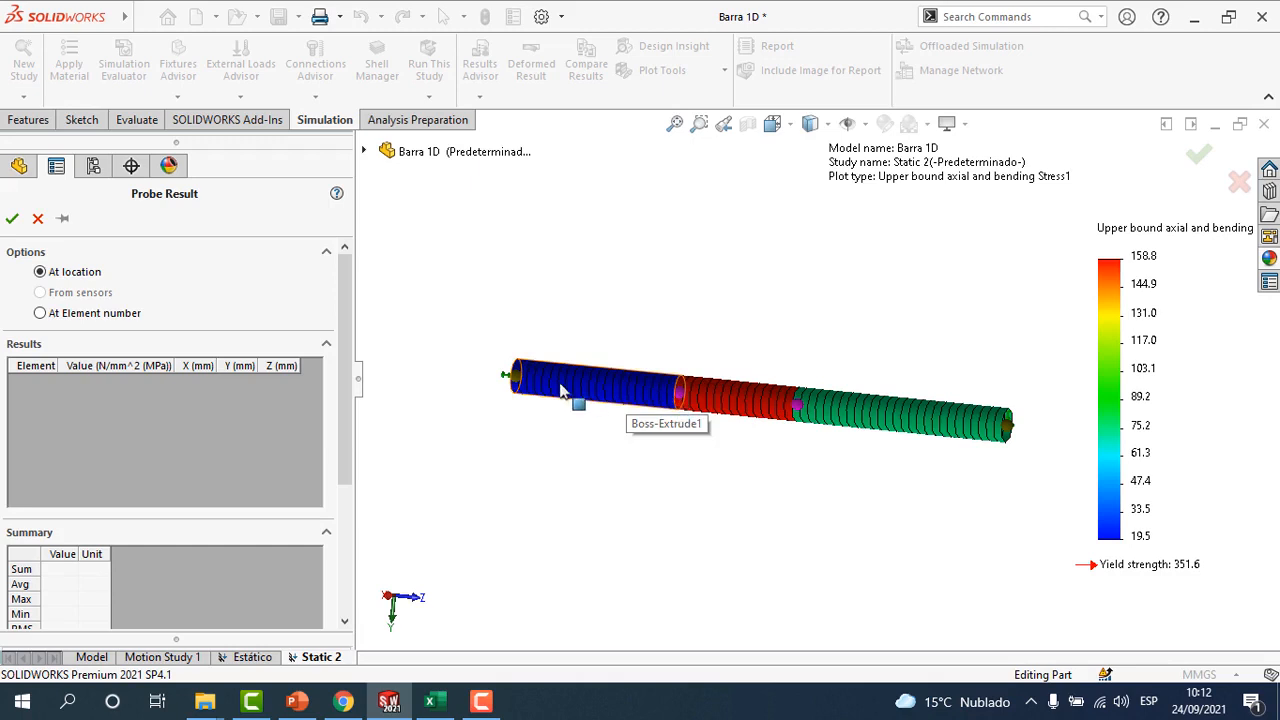
{"action": "scroll", "coordinate": [660, 412], "scroll_direction": "down", "scroll_amount": 2}
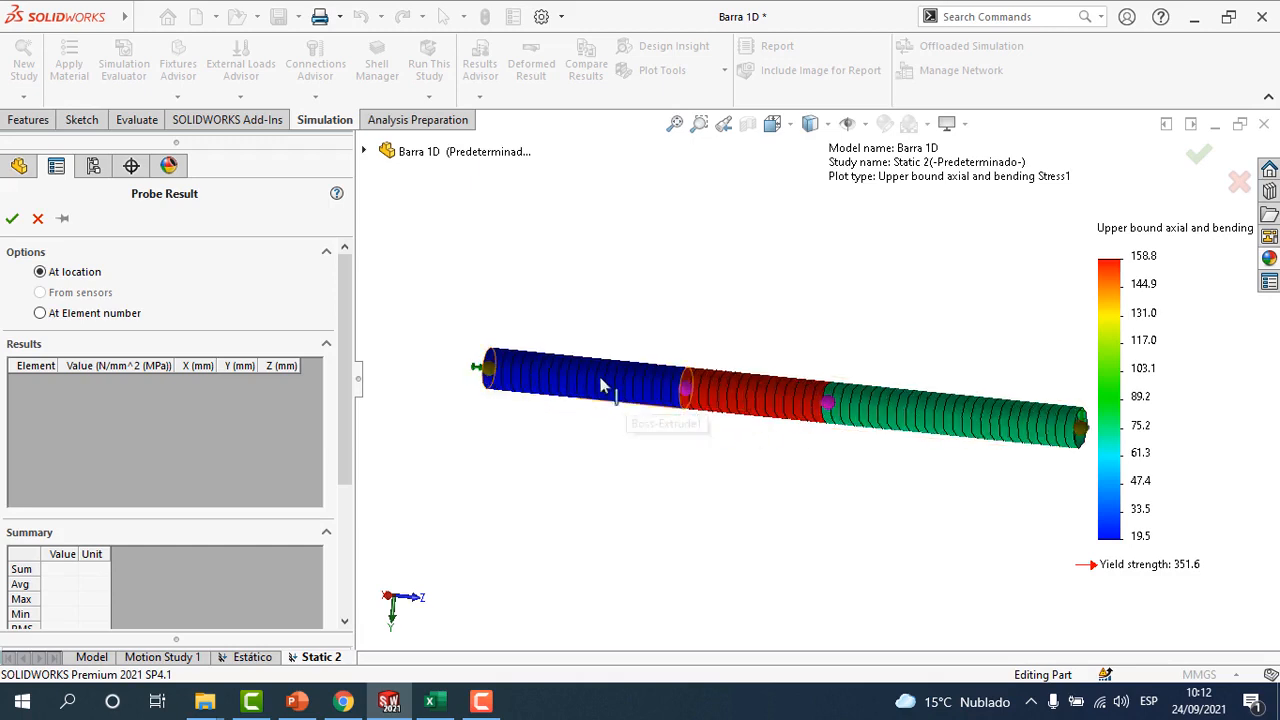
{"action": "left_click", "coordinate": [590, 379]}
{"action": "mouse_move", "coordinate": [657, 463]}
{"action": "left_mouse_down"}
{"action": "mouse_move", "coordinate": [569, 304]}
{"action": "mouse_move", "coordinate": [531, 266]}
{"action": "left_mouse_up"}
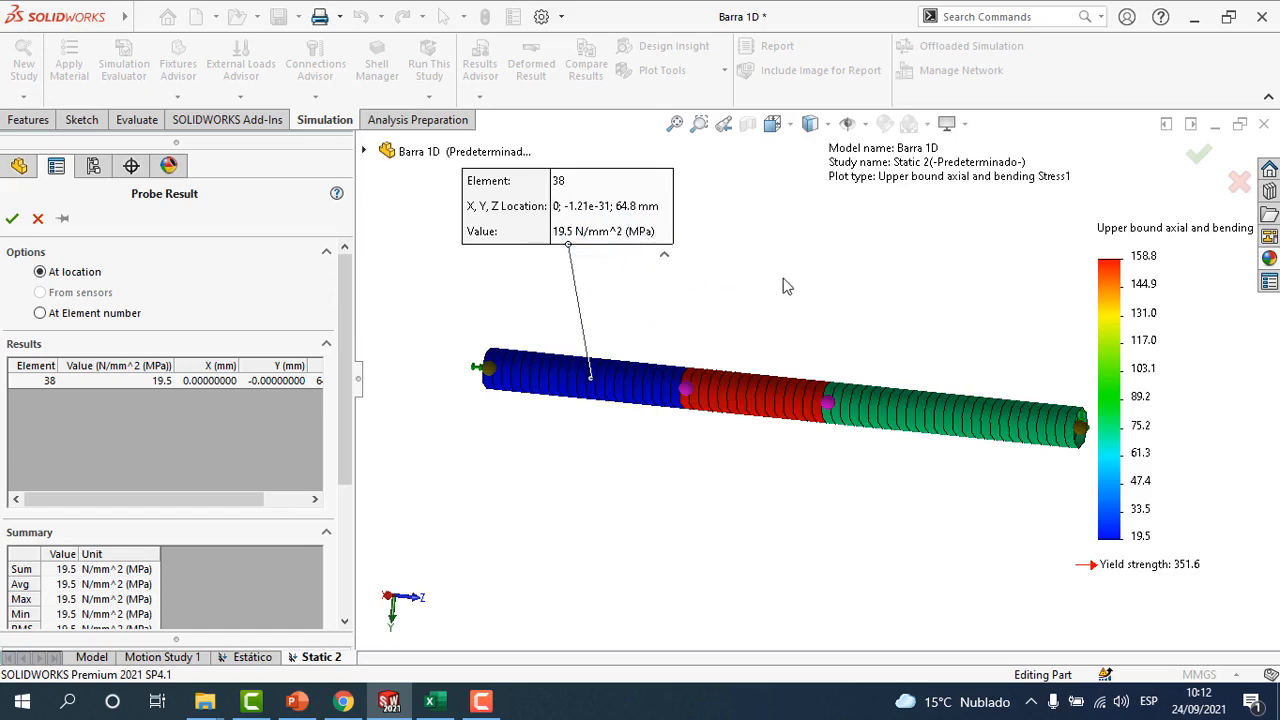
{"action": "left_click", "coordinate": [755, 396]}
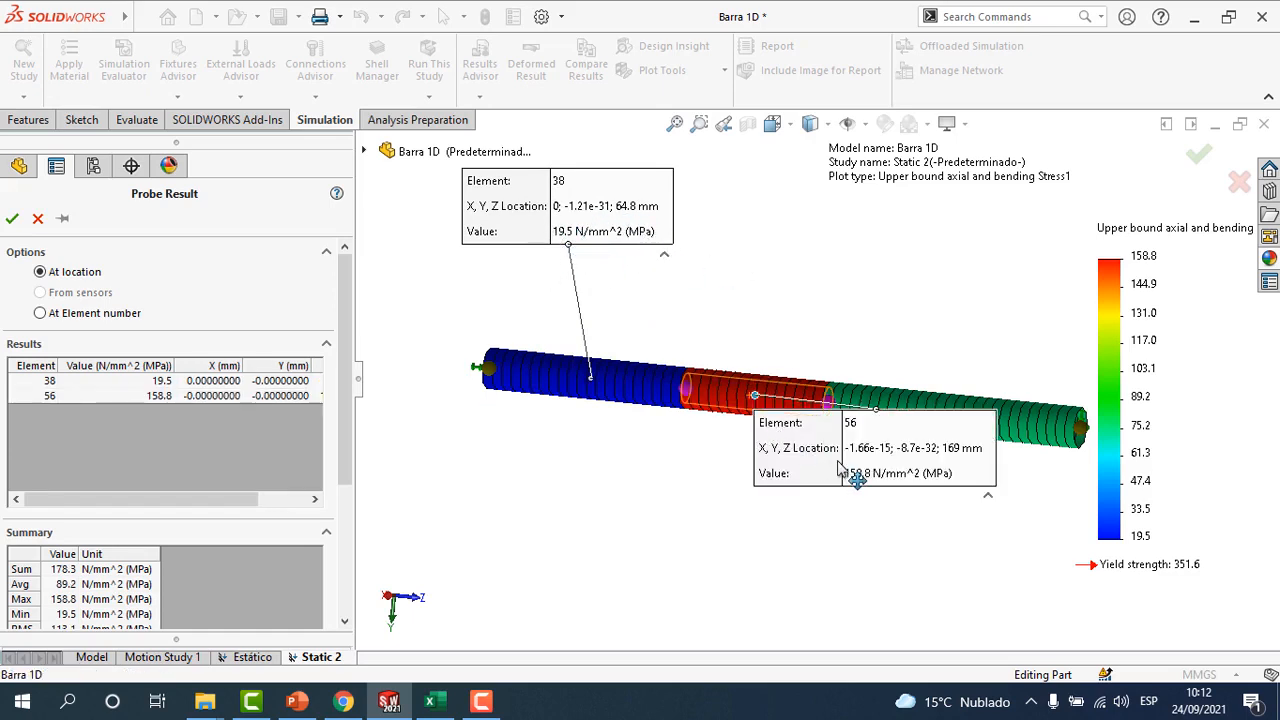
{"action": "left_click_drag", "start_coordinate": [793, 508], "coordinate": [669, 557]}
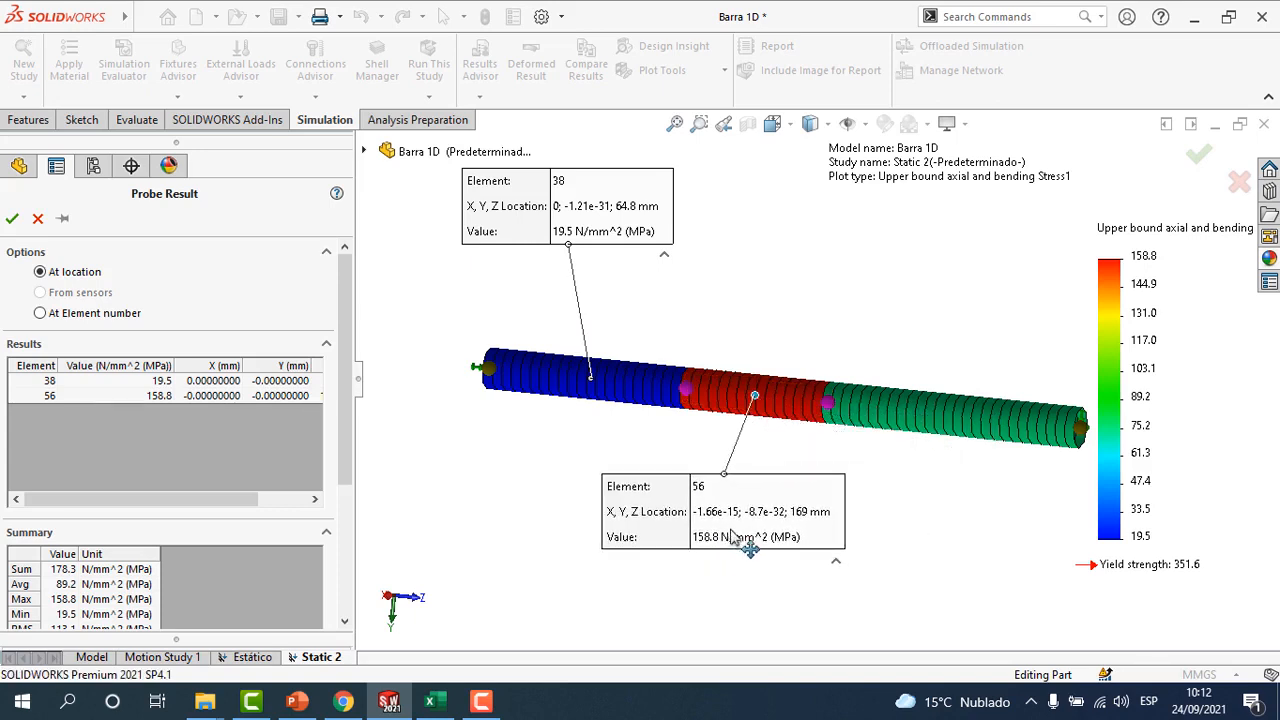
{"action": "left_click", "coordinate": [945, 427]}
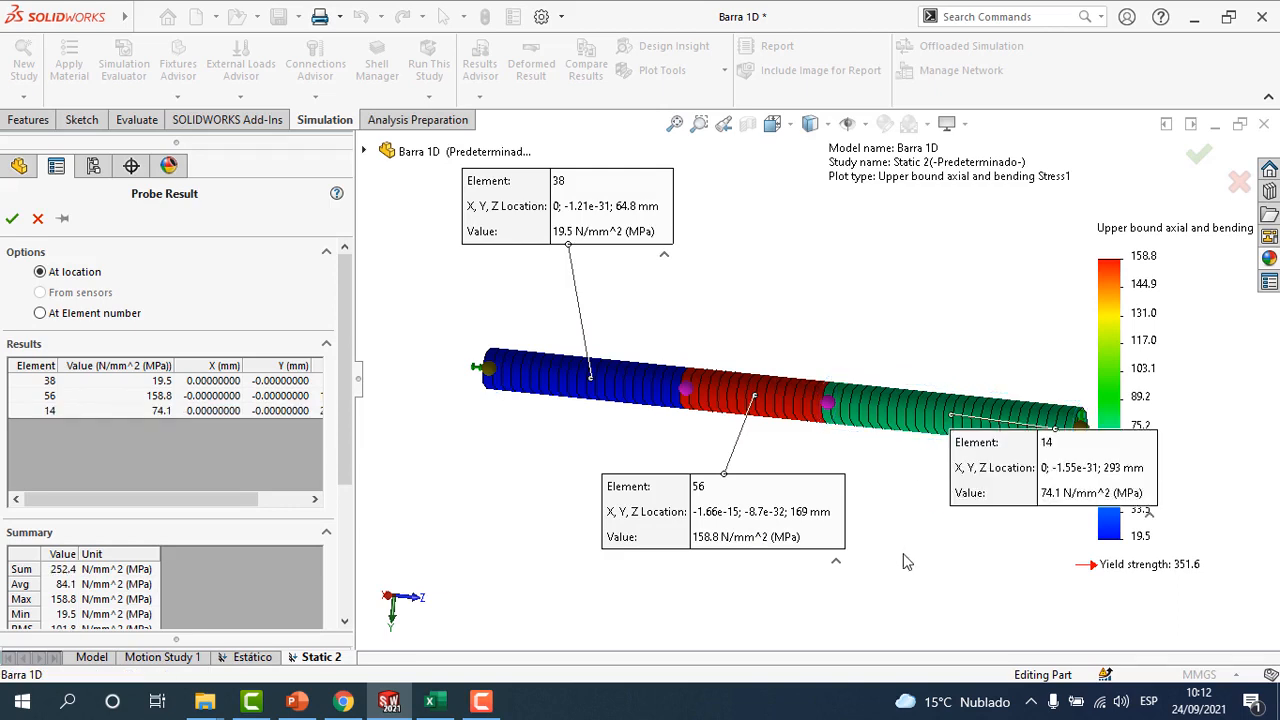
{"action": "left_click_drag", "start_coordinate": [1008, 478], "coordinate": [910, 245]}
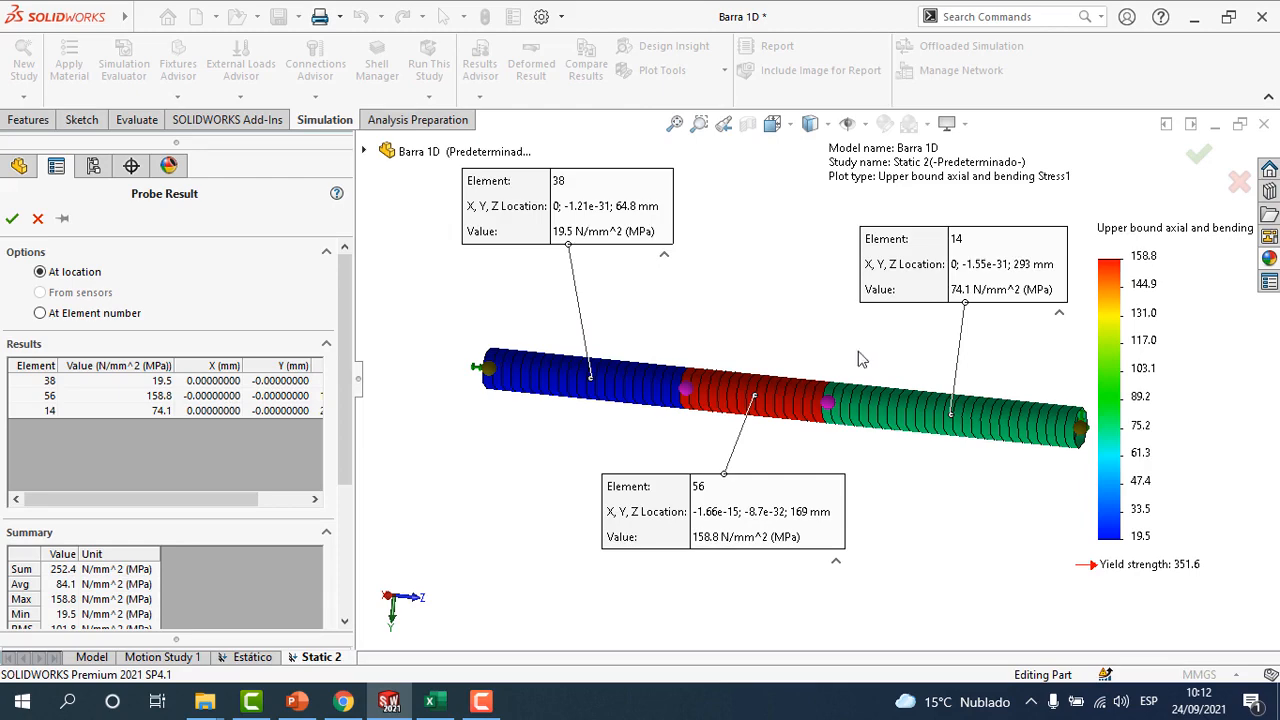
Step: Switch to Excel to compare the probed stresses with σ1 to σ3, return to SOLIDWORKS and close the stress probe
{"action": "left_click", "coordinate": [443, 704]}
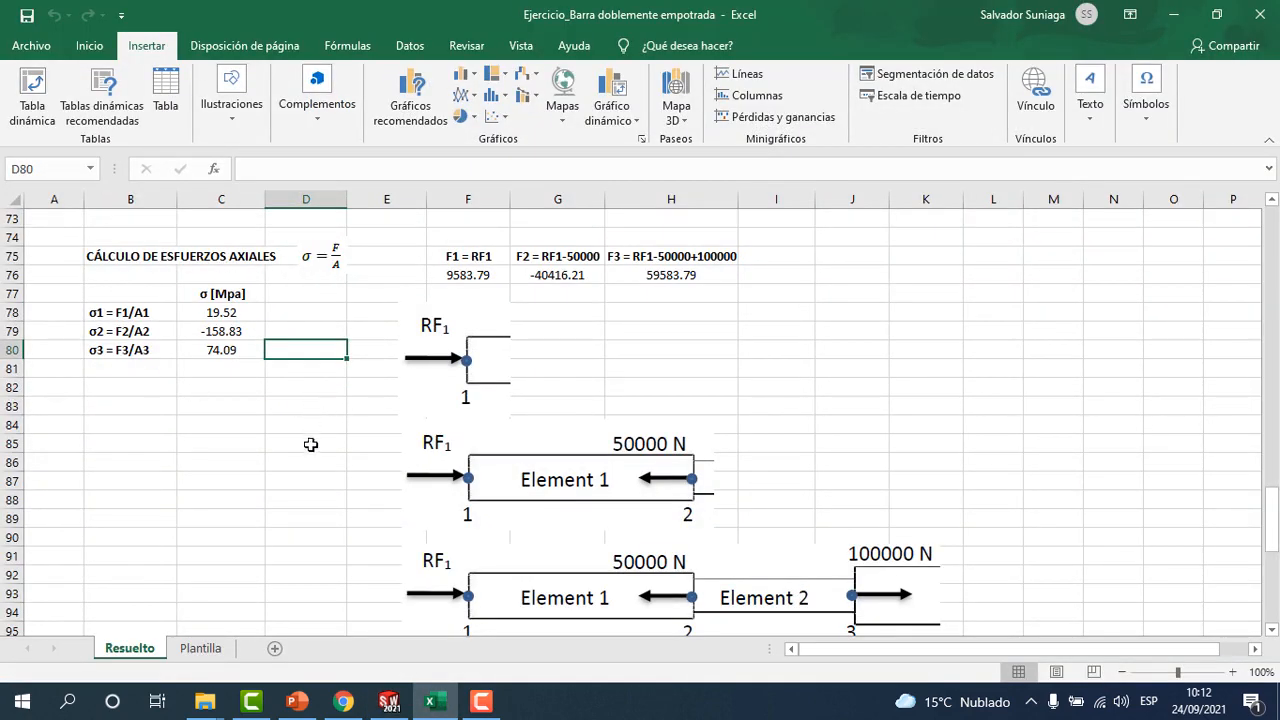
{"action": "left_click", "coordinate": [431, 700]}
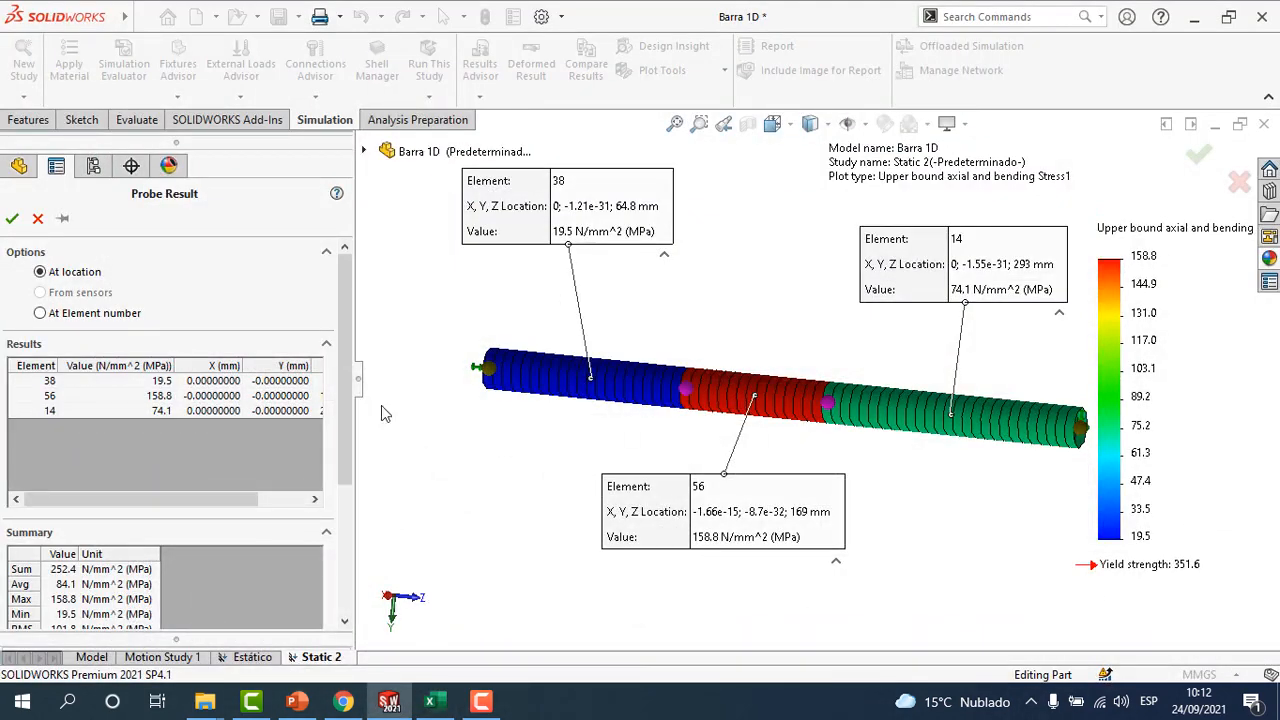
{"action": "left_click", "coordinate": [37, 218]}
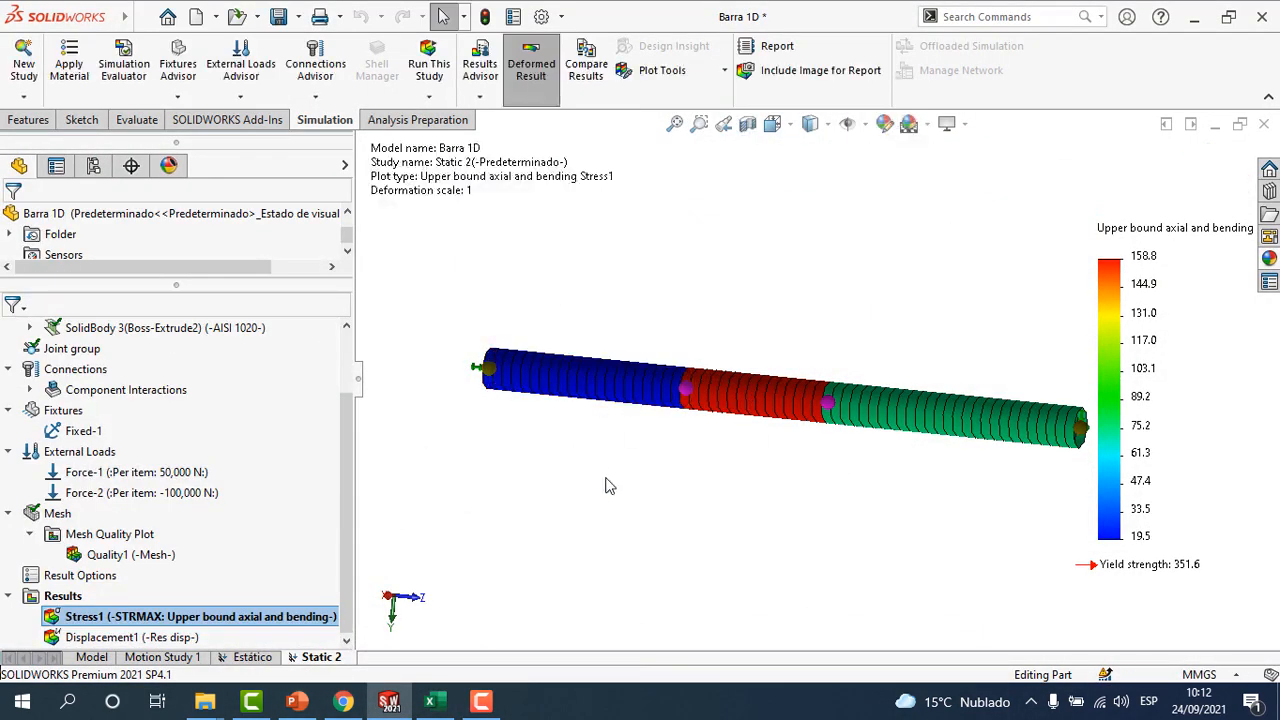
Step: Define a beam diagram of the Axial Force in N for all beams of the Static 2 results
{"action": "middle_click_drag", "start_coordinate": [752, 511], "coordinate": [919, 475]}
{"action": "key", "text": "space"}
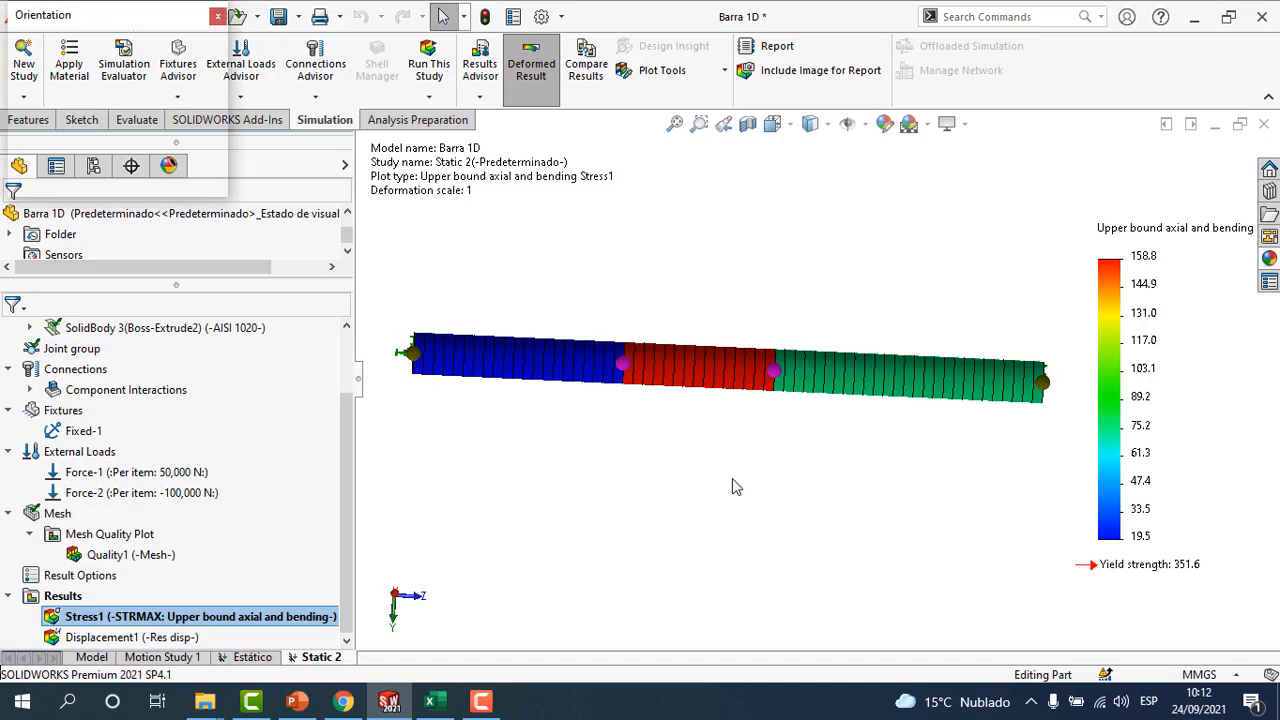
{"action": "left_click", "coordinate": [645, 390]}
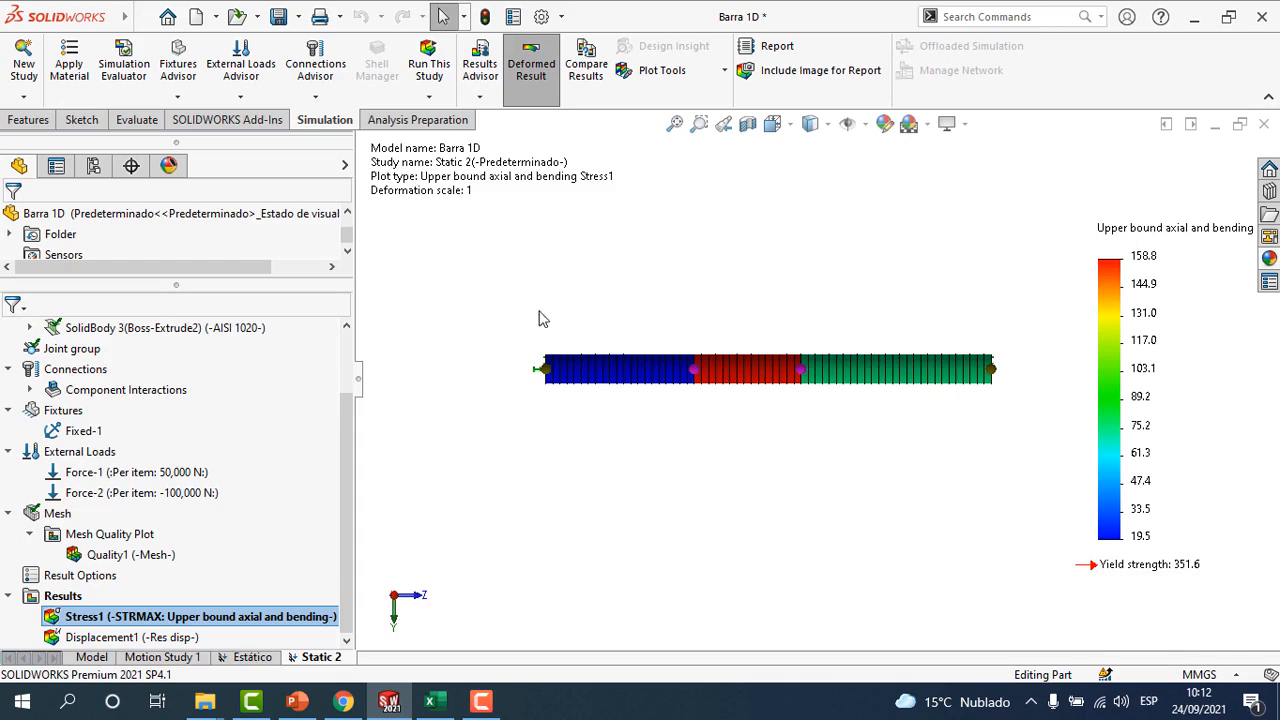
{"action": "right_click", "coordinate": [66, 600]}
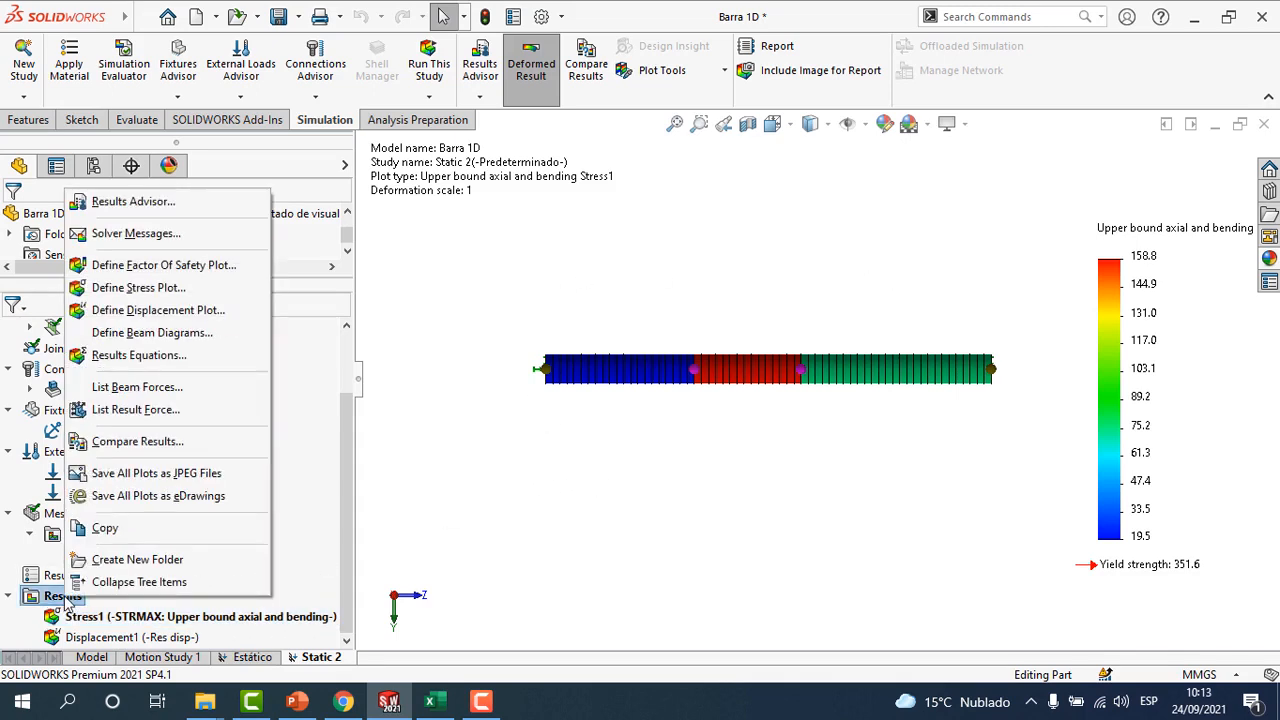
{"action": "left_click", "coordinate": [188, 338]}
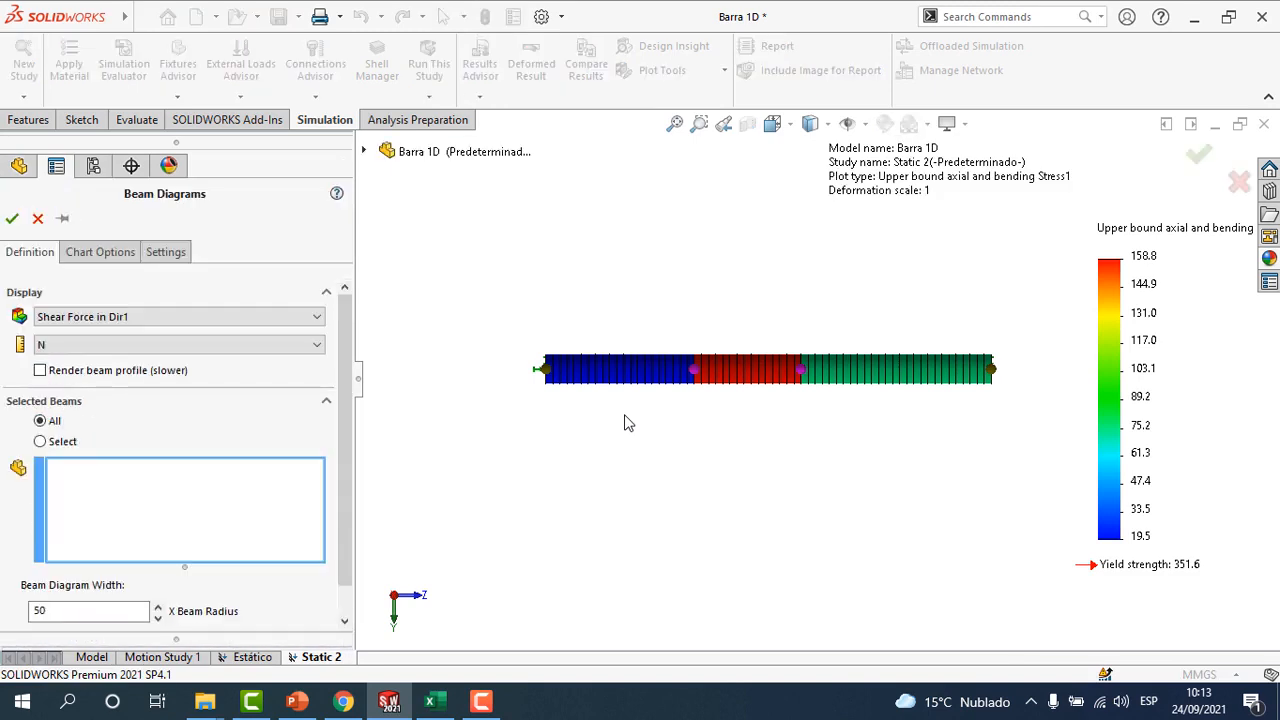
{"action": "scroll", "coordinate": [975, 375], "scroll_direction": "down", "scroll_amount": 1}
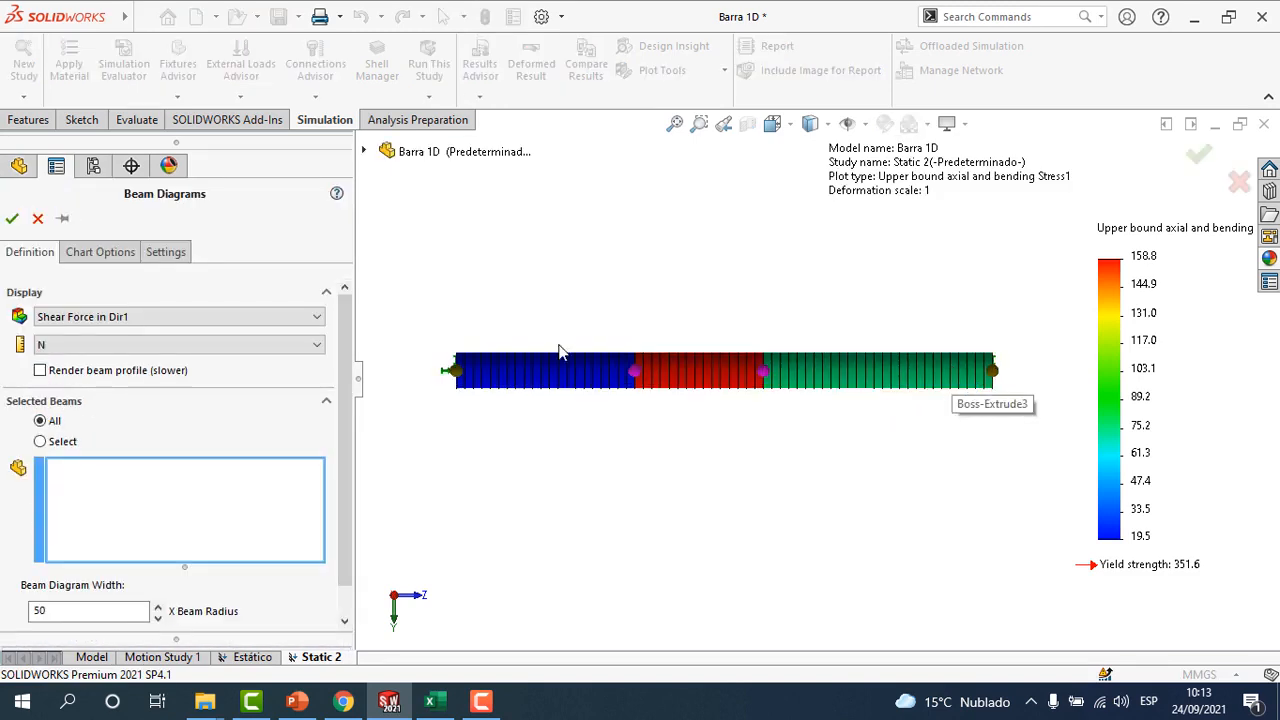
{"action": "left_click", "coordinate": [168, 318]}
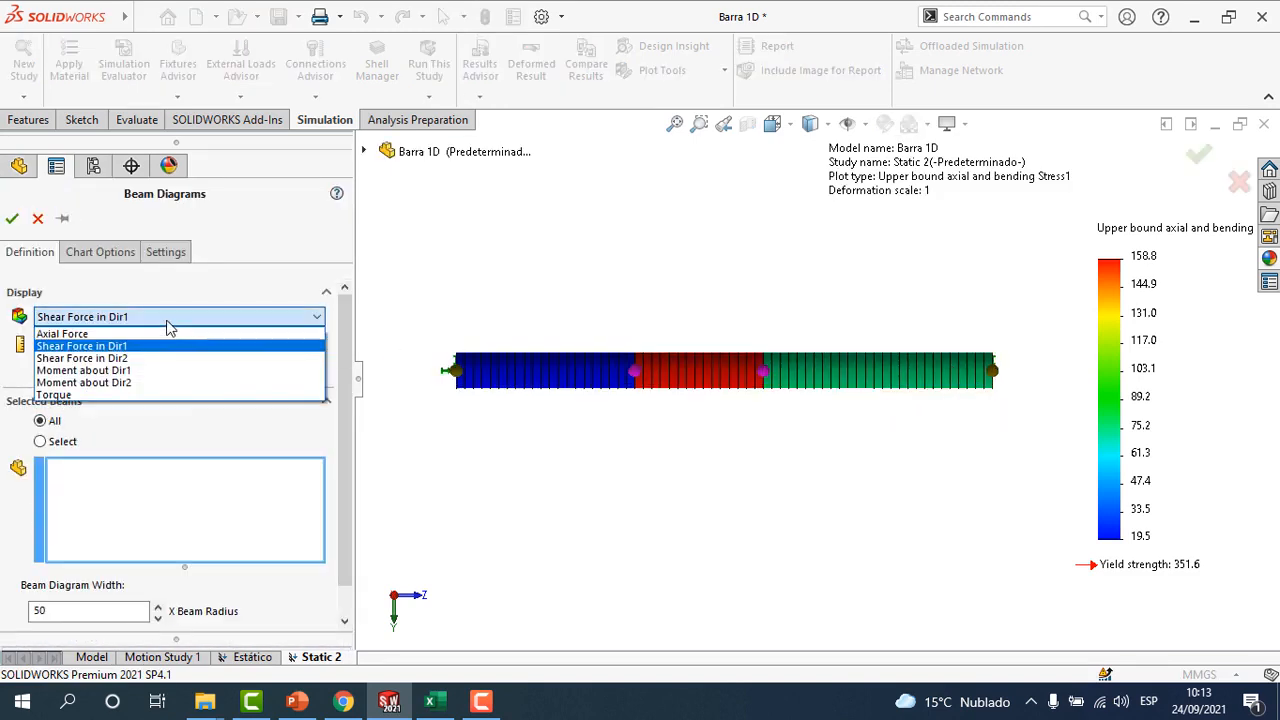
{"action": "left_click", "coordinate": [140, 334]}
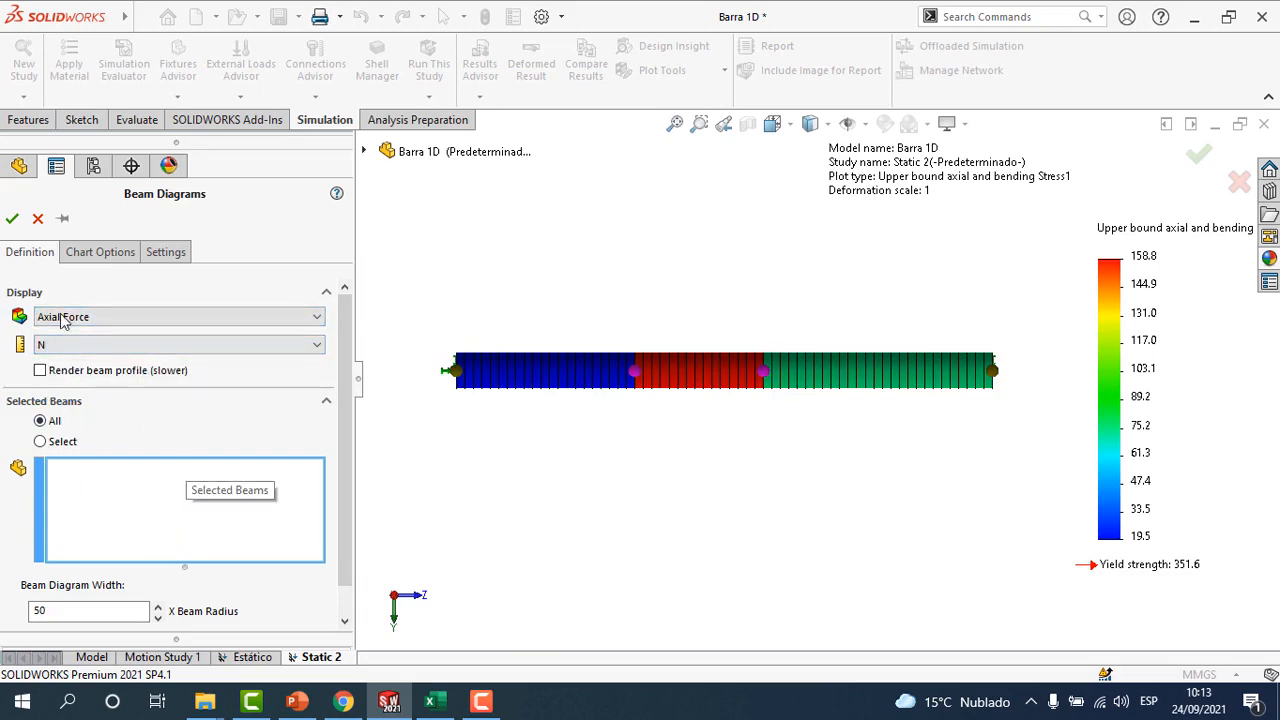
{"action": "left_click", "coordinate": [12, 218]}
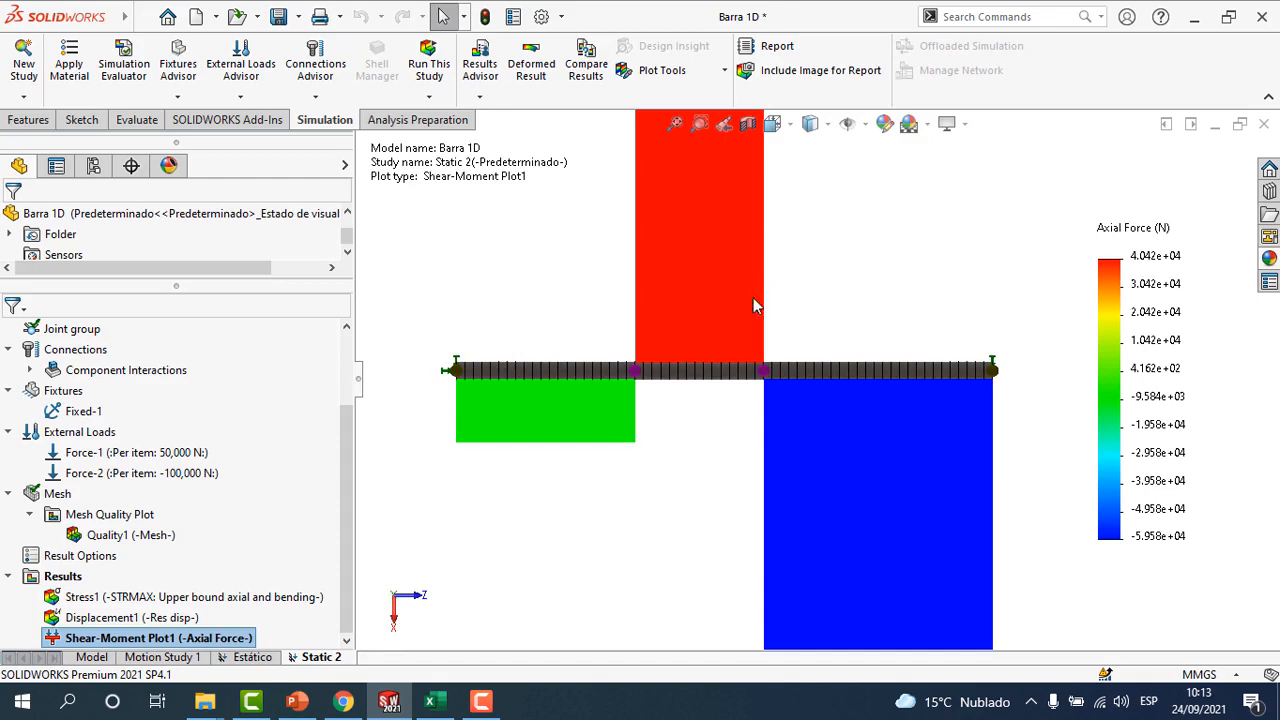
Step: Format the axial force diagram's legend values as floating numbers with 1 decimal place
{"action": "scroll", "coordinate": [736, 410], "scroll_direction": "up", "scroll_amount": 1}
{"action": "scroll", "coordinate": [738, 410], "scroll_direction": "up", "scroll_amount": 4}
{"action": "scroll", "coordinate": [916, 391], "scroll_direction": "down", "scroll_amount": 1}
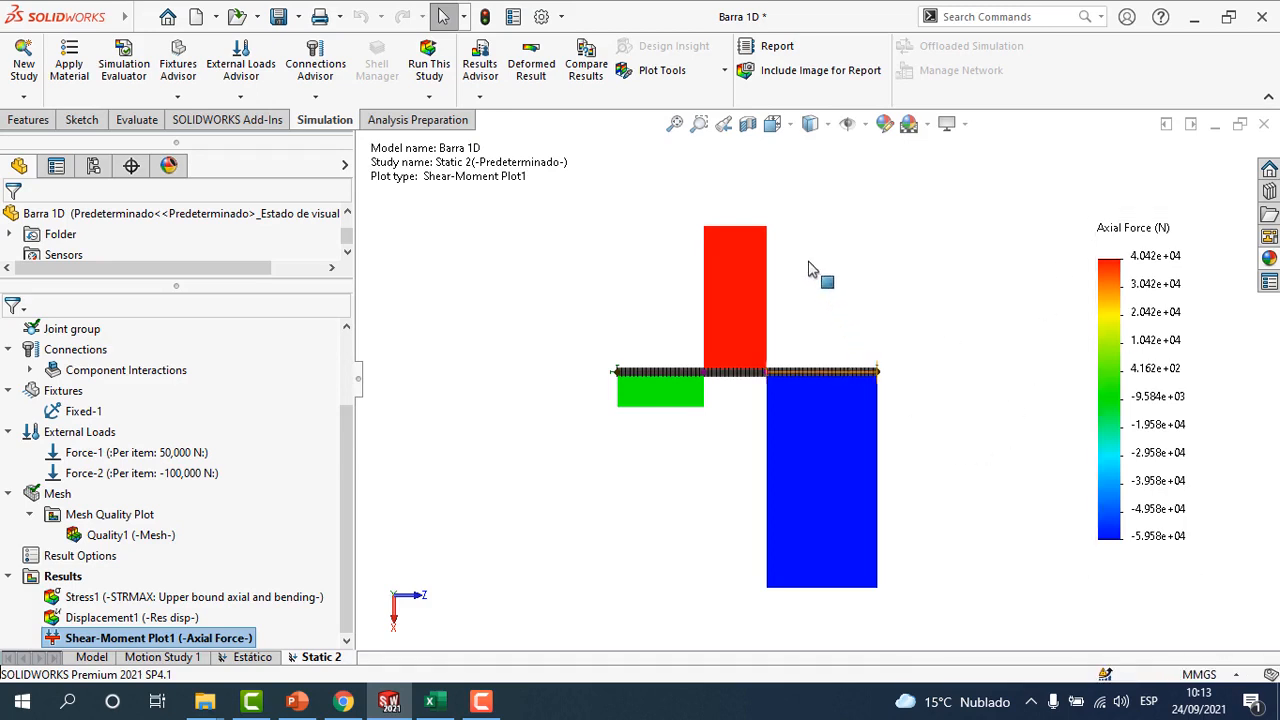
{"action": "double_click", "coordinate": [1165, 323]}
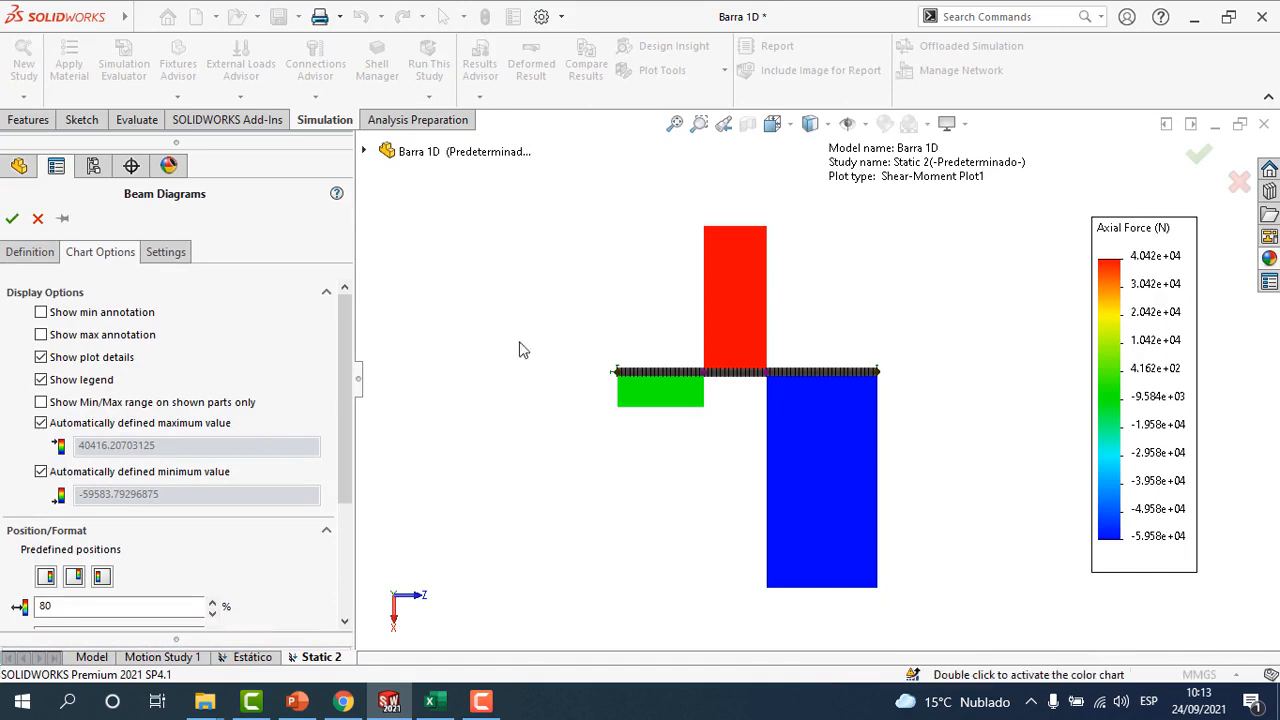
{"action": "left_click_drag", "start_coordinate": [347, 346], "coordinate": [347, 446]}
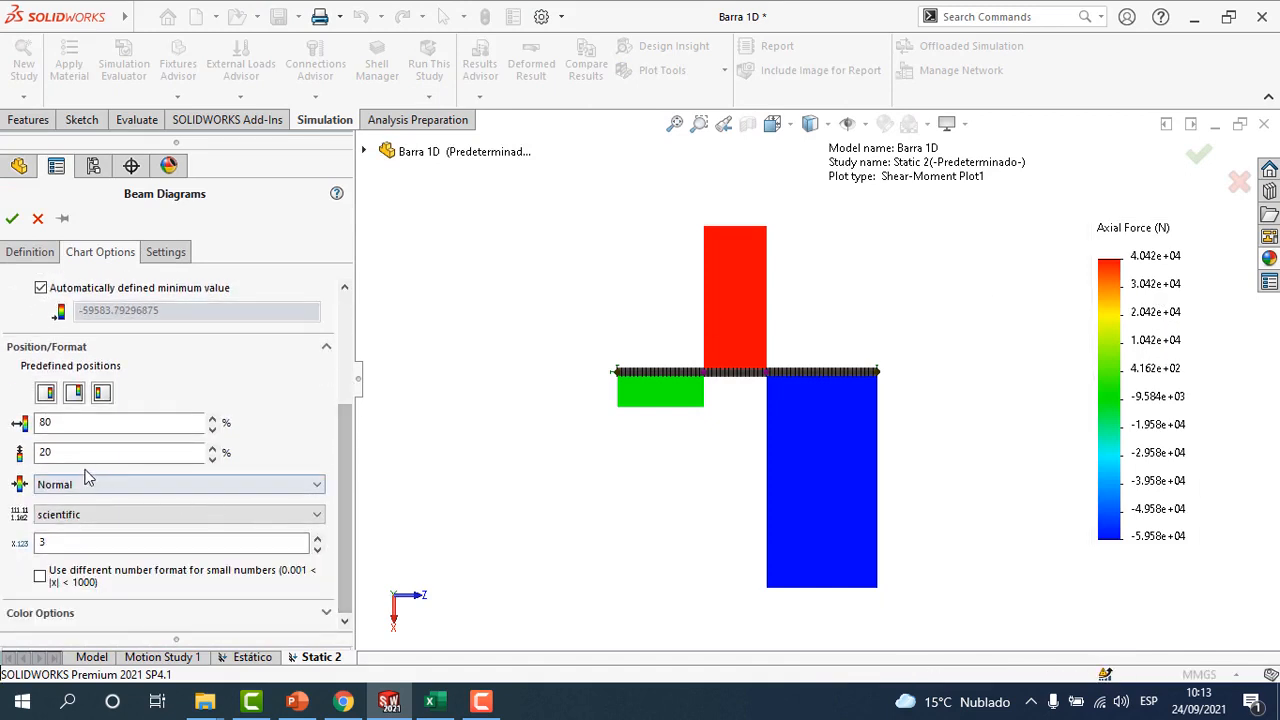
{"action": "left_click", "coordinate": [80, 514]}
{"action": "left_click", "coordinate": [80, 543]}
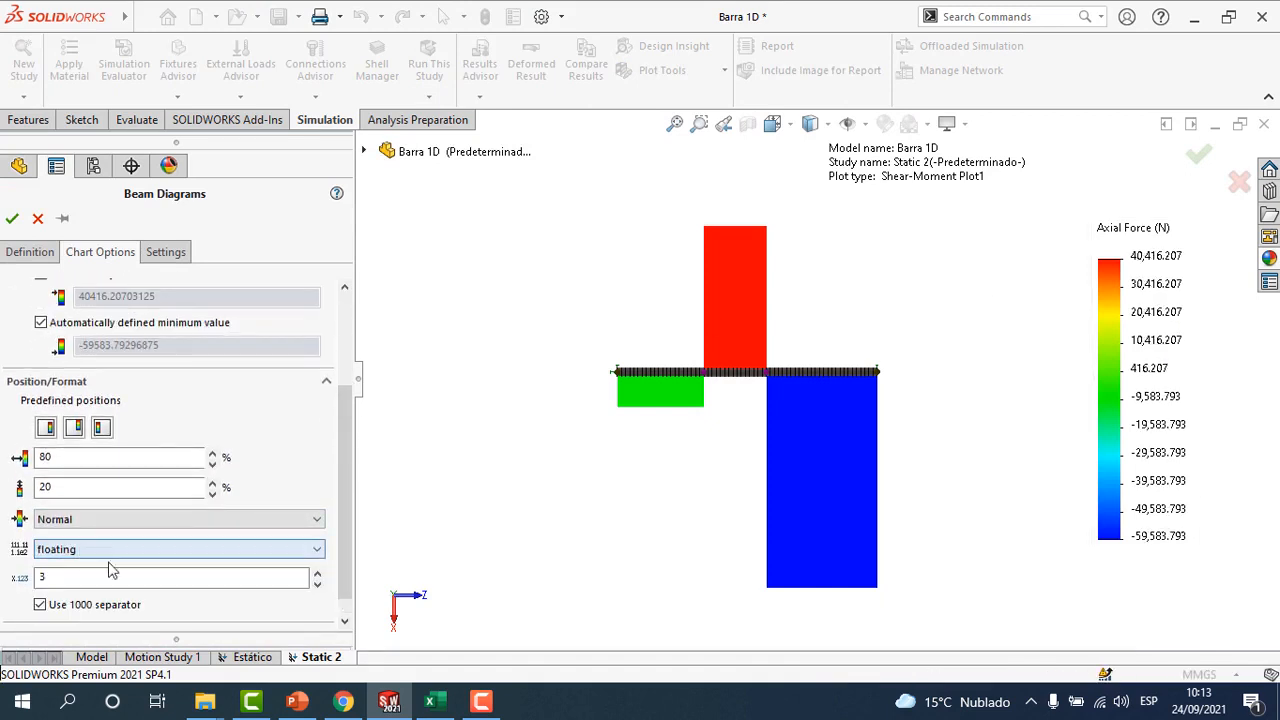
{"action": "left_click", "coordinate": [318, 585]}
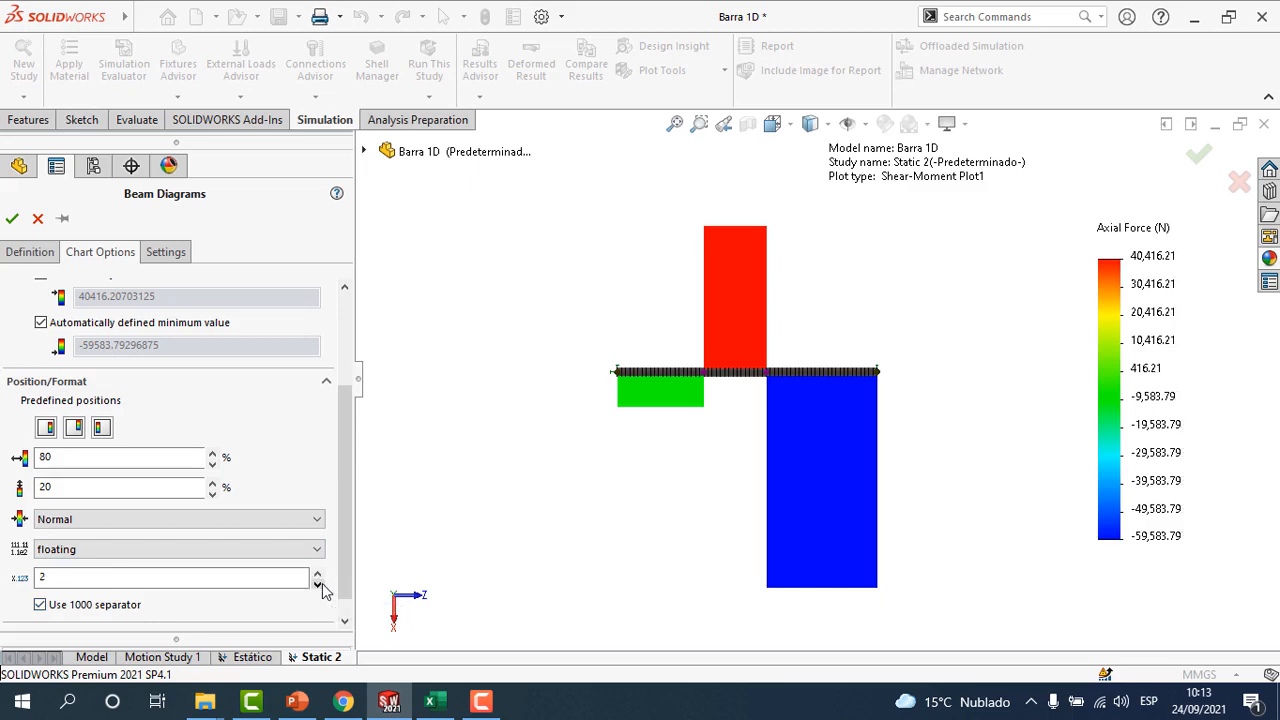
{"action": "left_click", "coordinate": [320, 586]}
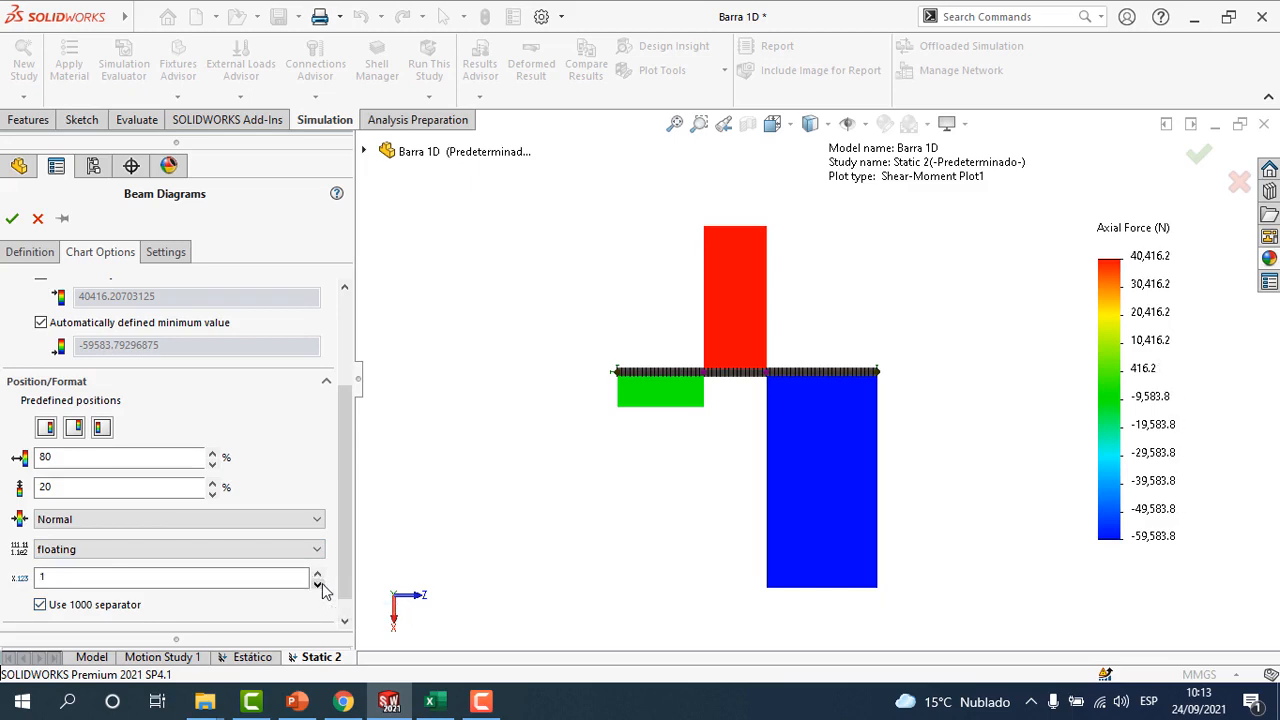
{"action": "left_click", "coordinate": [12, 218]}
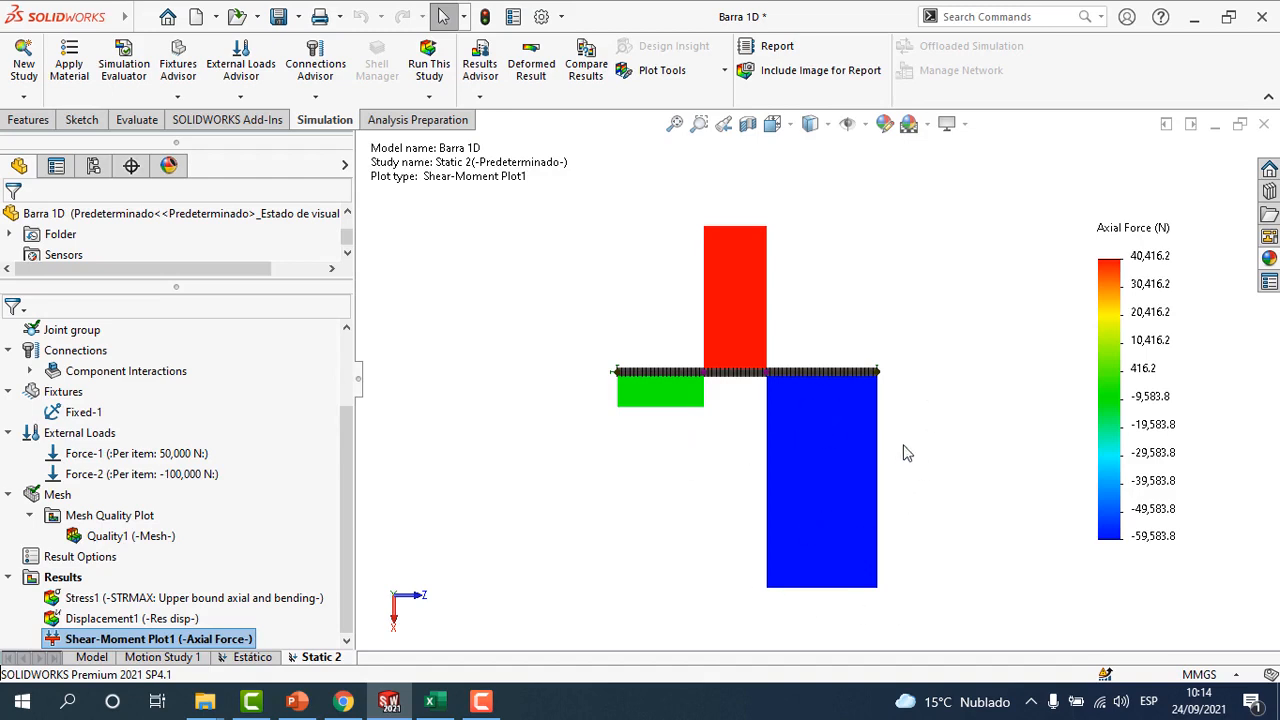
{"action": "scroll", "coordinate": [877, 372], "scroll_direction": "down", "scroll_amount": 1}
{"action": "scroll", "coordinate": [838, 482], "scroll_direction": "up", "scroll_amount": 1}
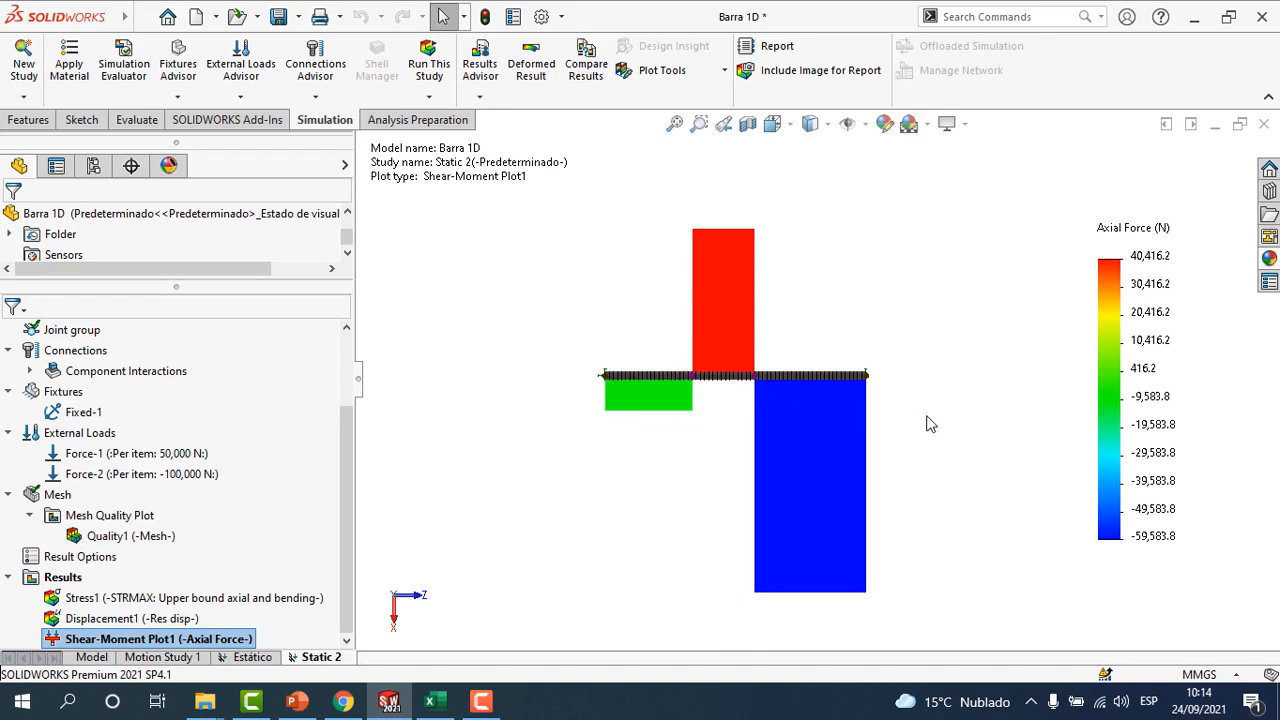
{"action": "middle_click_drag", "start_coordinate": [923, 426], "coordinate": [884, 478]}
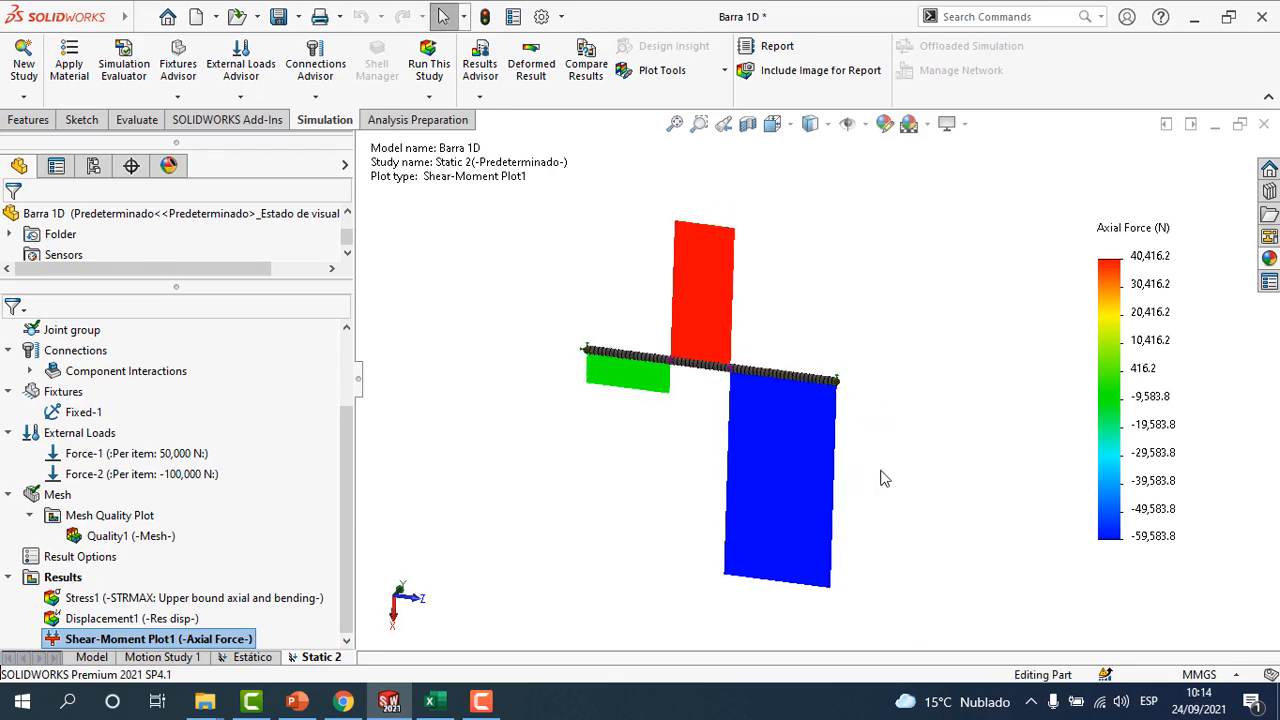